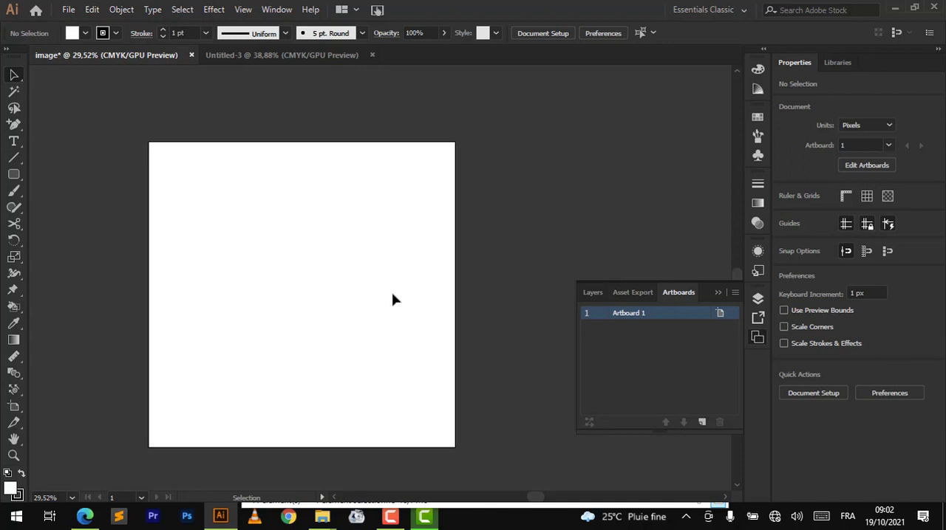
- Draw a rounded rectangle about 683 × 368 px, move it over the artboard's upper edge, and remove it
{"action": "left_click", "coordinate": [14, 175]}
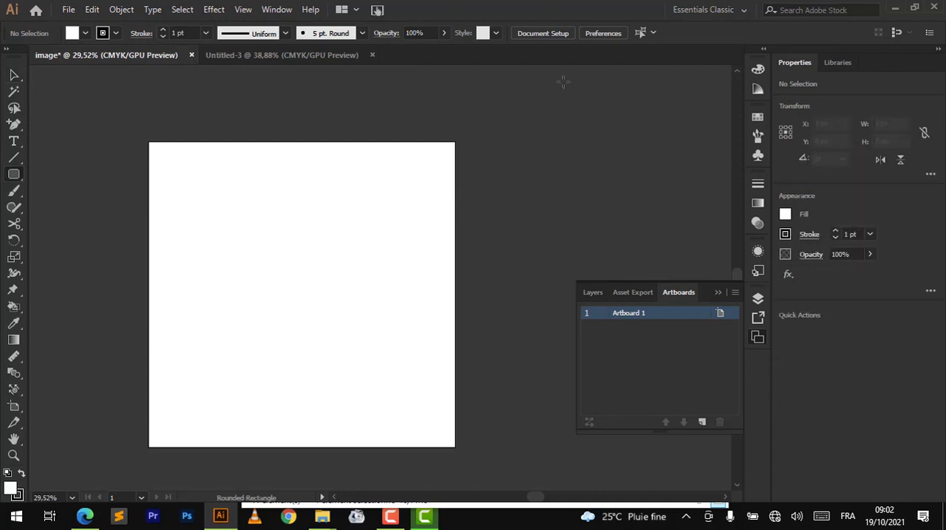
{"action": "left_click_drag", "start_coordinate": [351, 196], "coordinate": [546, 91]}
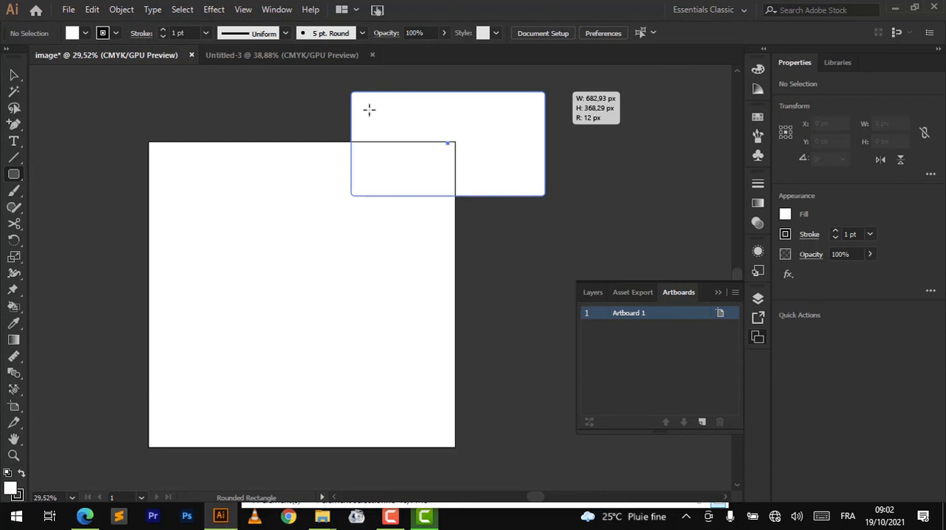
{"action": "key", "text": "v"}
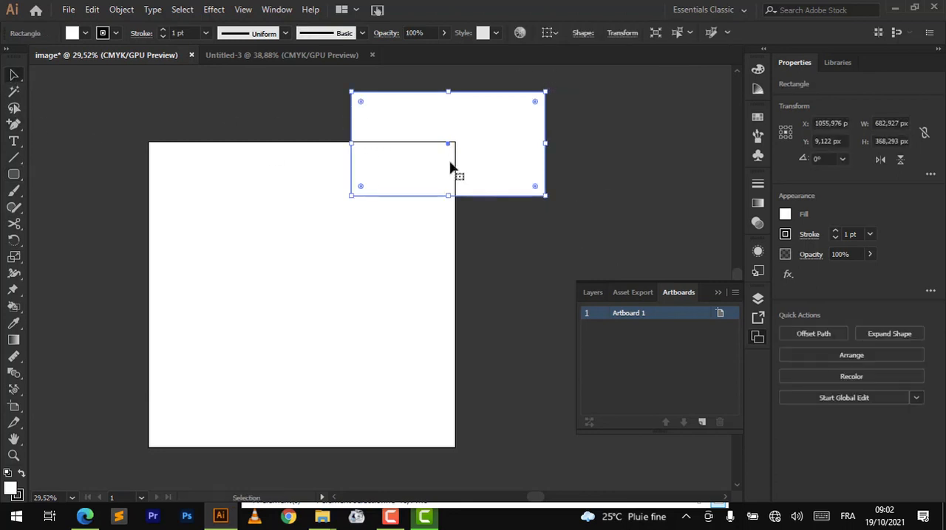
{"action": "left_click_drag", "start_coordinate": [491, 132], "coordinate": [395, 164]}
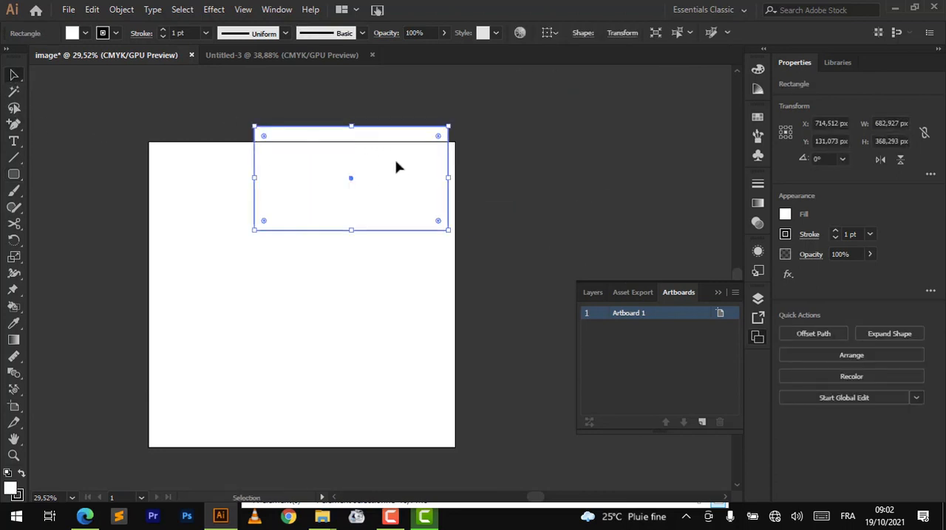
{"action": "key", "text": "ctrl+shift+a"}
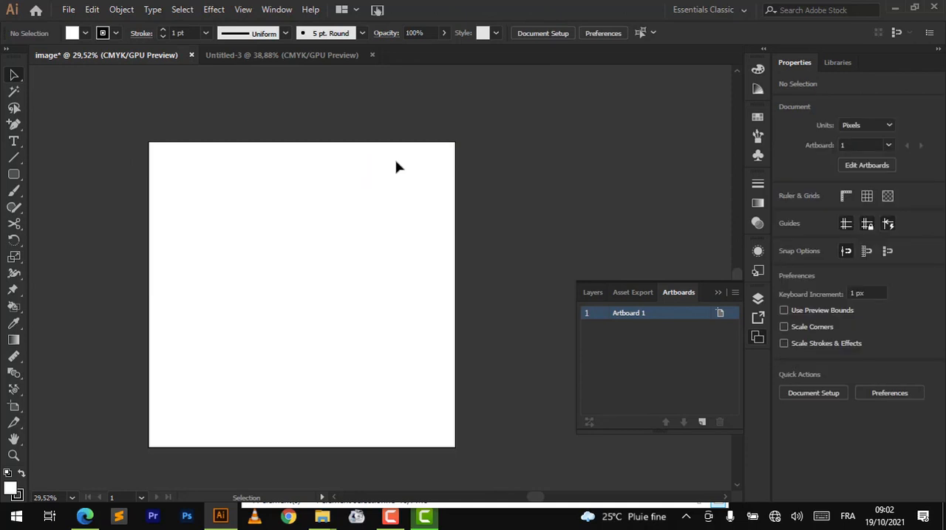
- Duplicate the empty Artboard 1 beside the original using the Artboard tool, and delete the copy
{"action": "left_click", "coordinate": [15, 408]}
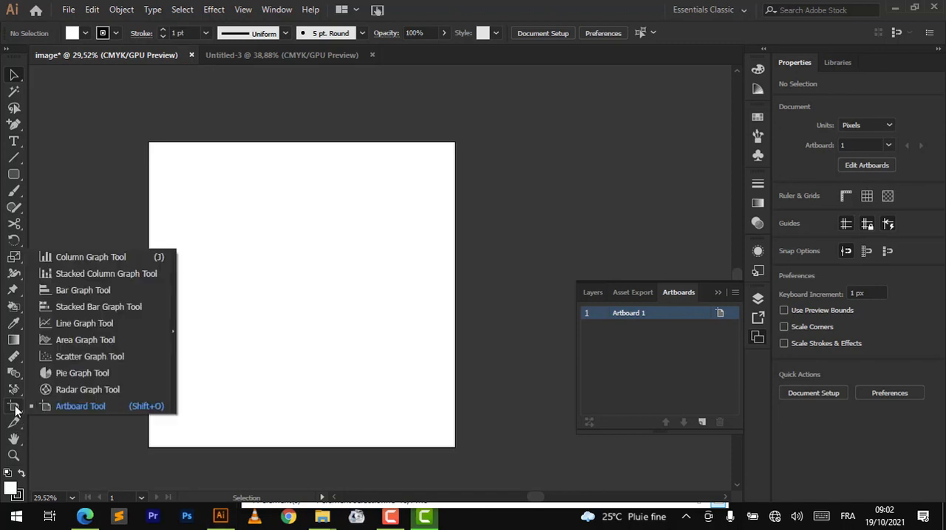
{"action": "left_click", "coordinate": [79, 256]}
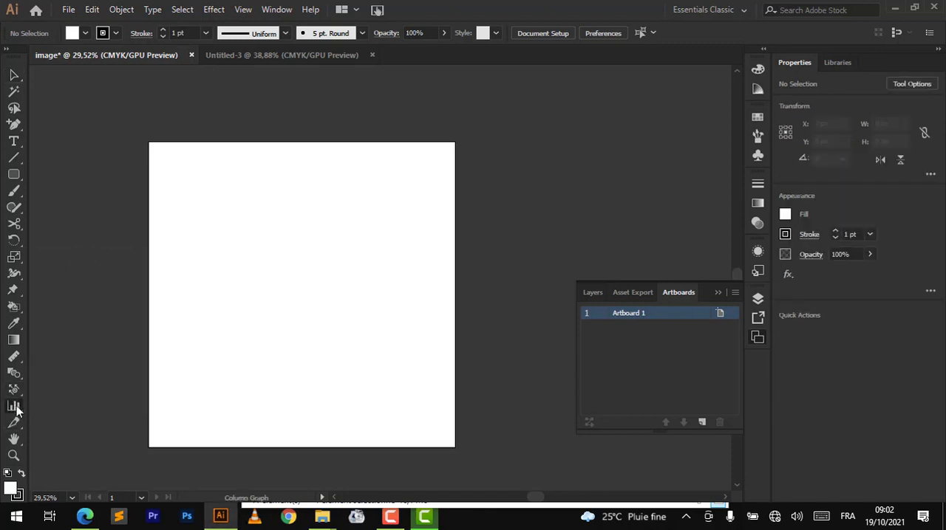
{"action": "left_click", "coordinate": [14, 408]}
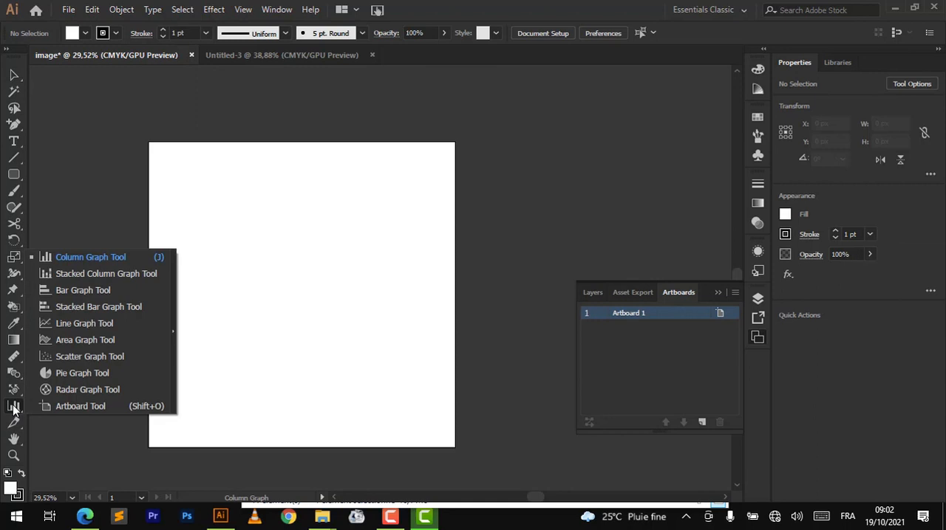
{"action": "left_click", "coordinate": [72, 407]}
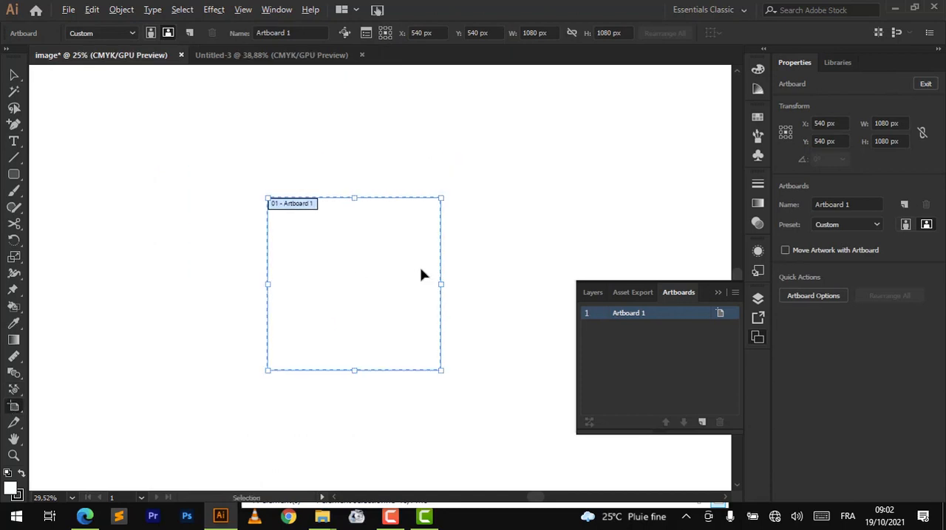
{"action": "scroll", "coordinate": [422, 273], "scroll_direction": "down", "scroll_amount": 2}
{"action": "scroll", "coordinate": [421, 270], "scroll_direction": "right", "scroll_amount": 2}
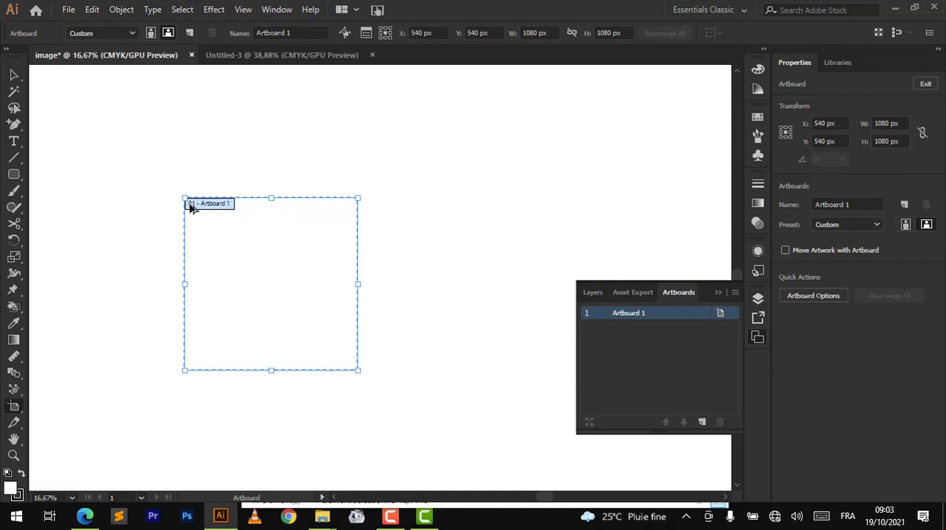
{"action": "left_click_drag", "start_coordinate": [190, 207], "coordinate": [370, 205]}
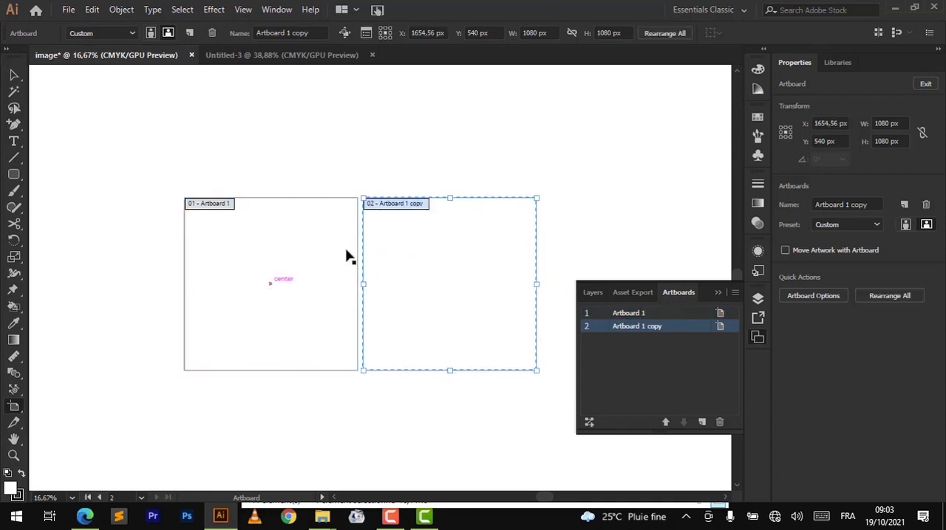
{"action": "left_click", "coordinate": [594, 292]}
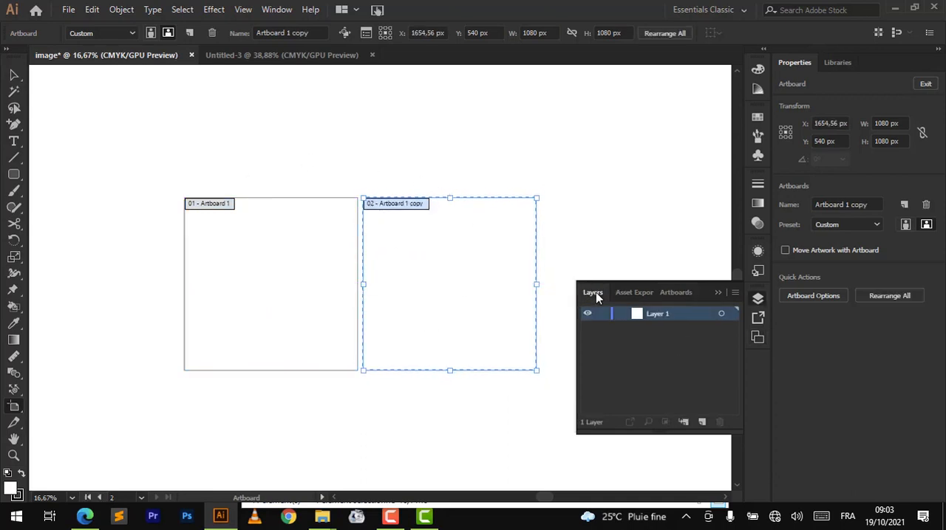
{"action": "key", "text": "Delete"}
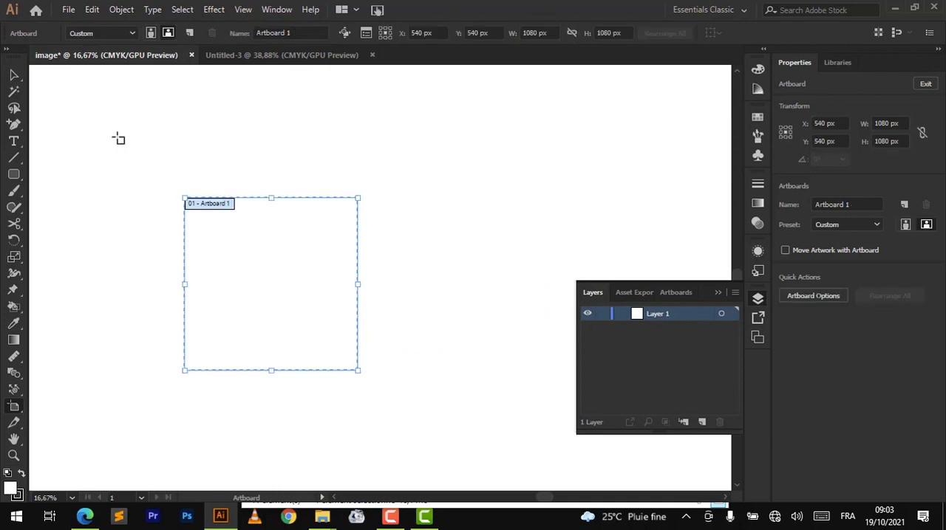
- Draw a rounded rectangle about 307 × 229 px near the artboard's center and swap its fill and stroke so the fill is black
{"action": "left_click", "coordinate": [17, 175]}
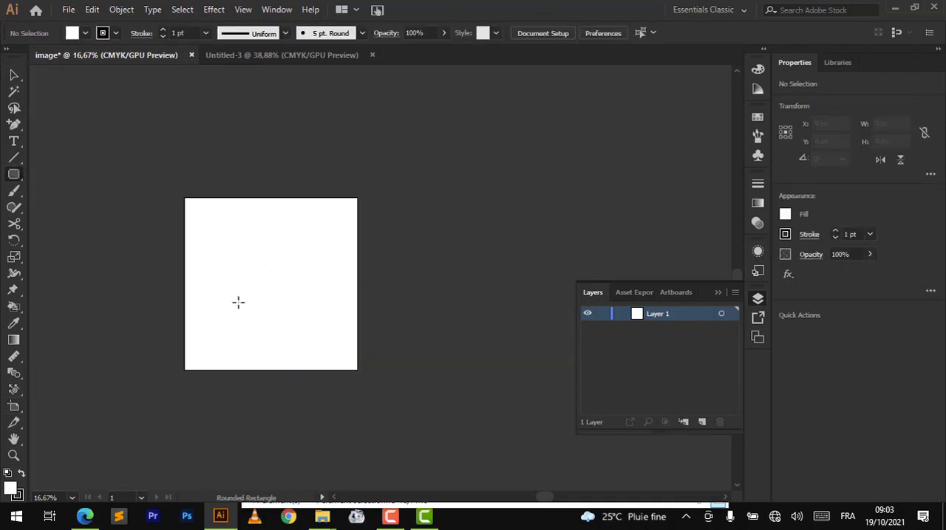
{"action": "left_click_drag", "start_coordinate": [237, 301], "coordinate": [287, 262]}
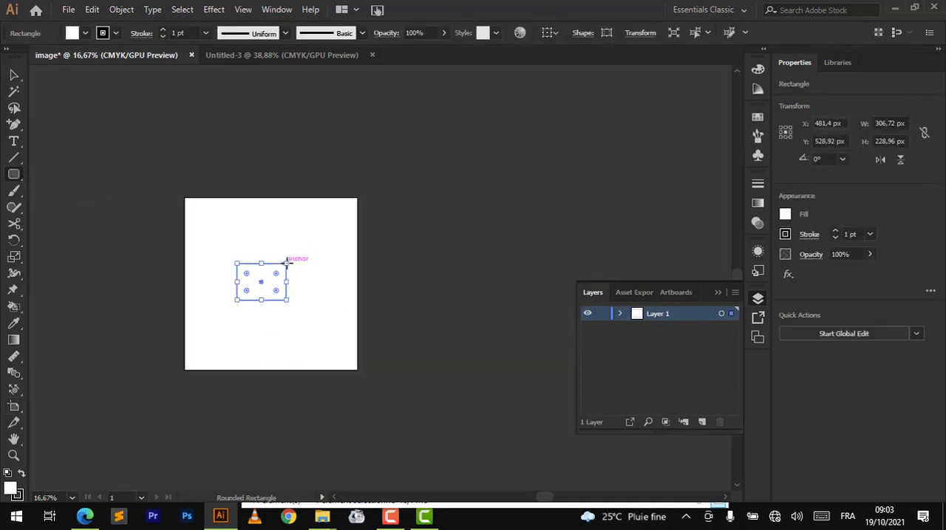
{"action": "left_click", "coordinate": [22, 475]}
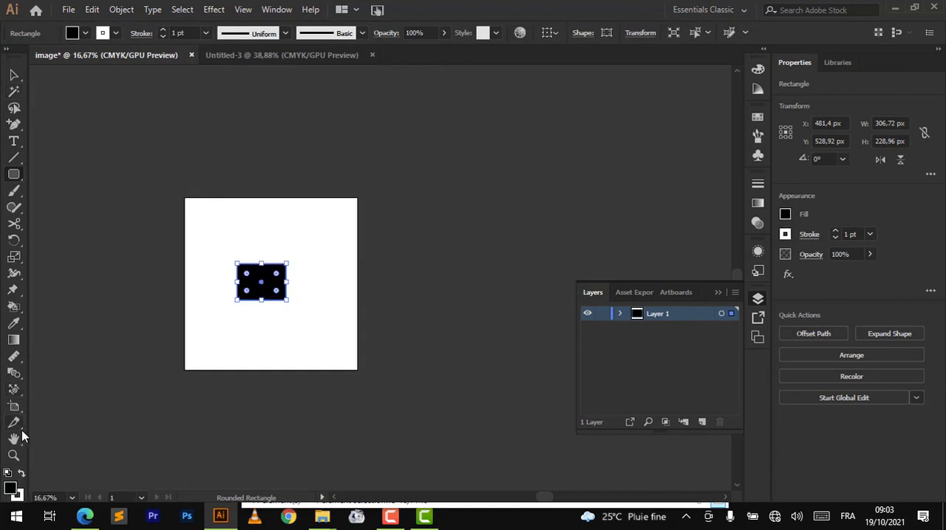
{"action": "left_click", "coordinate": [14, 405]}
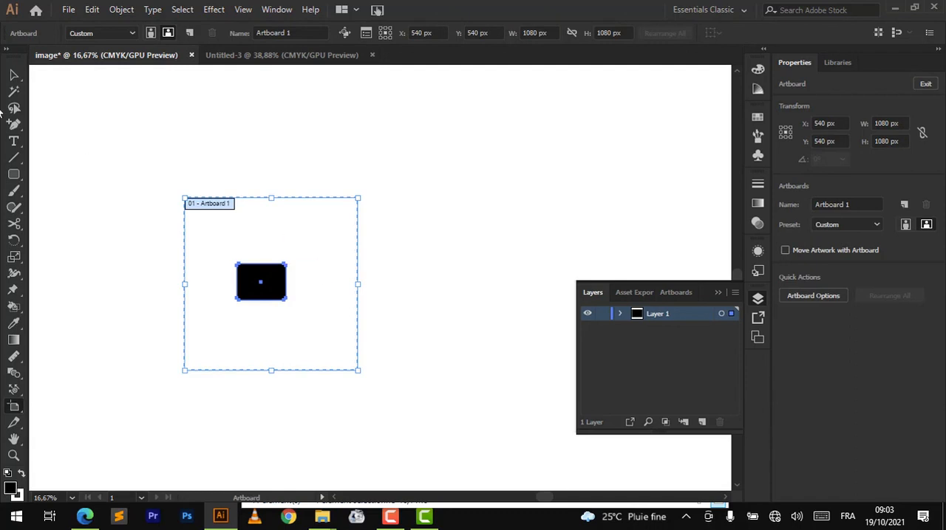
{"action": "key", "text": "Escape"}
{"action": "left_click", "coordinate": [153, 139]}
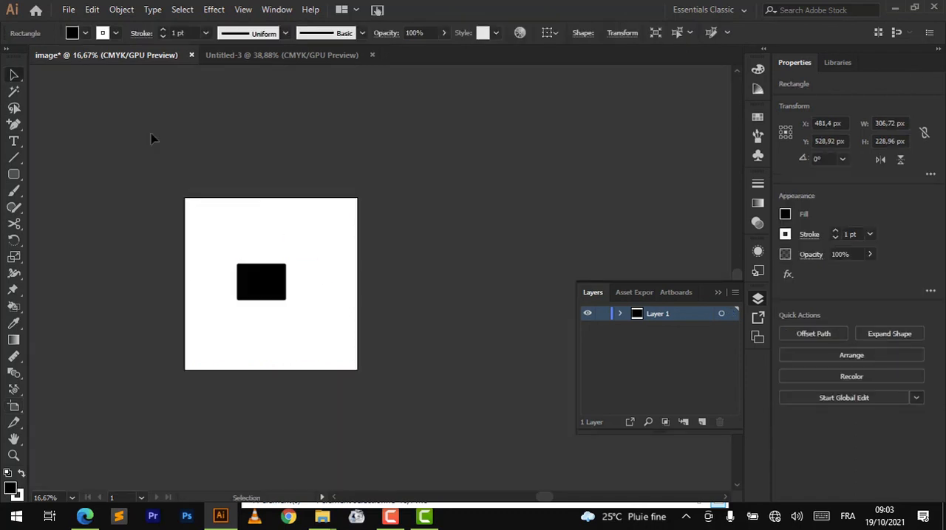
- Duplicate Artboard 1 with Move Artwork with Artboard turned off, and delete the copy
{"action": "left_click", "coordinate": [14, 406]}
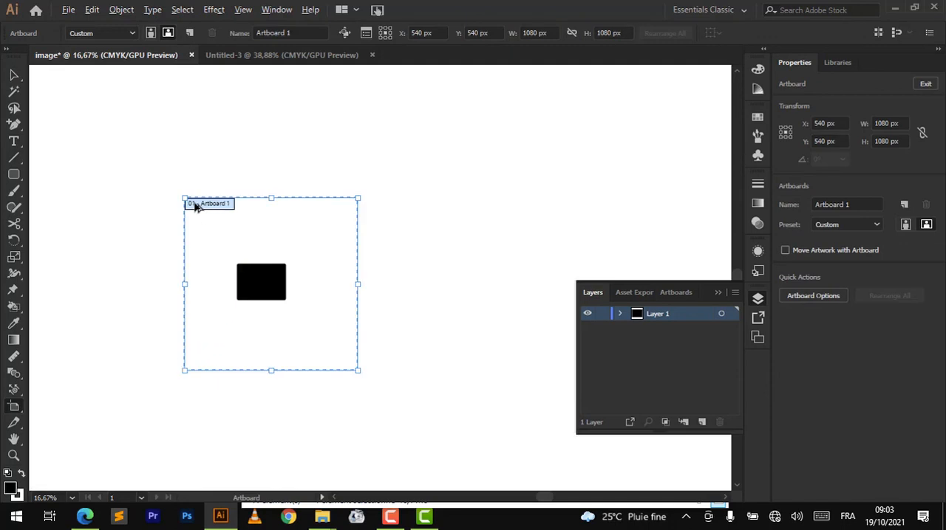
{"action": "left_click_drag", "start_coordinate": [196, 206], "coordinate": [377, 203]}
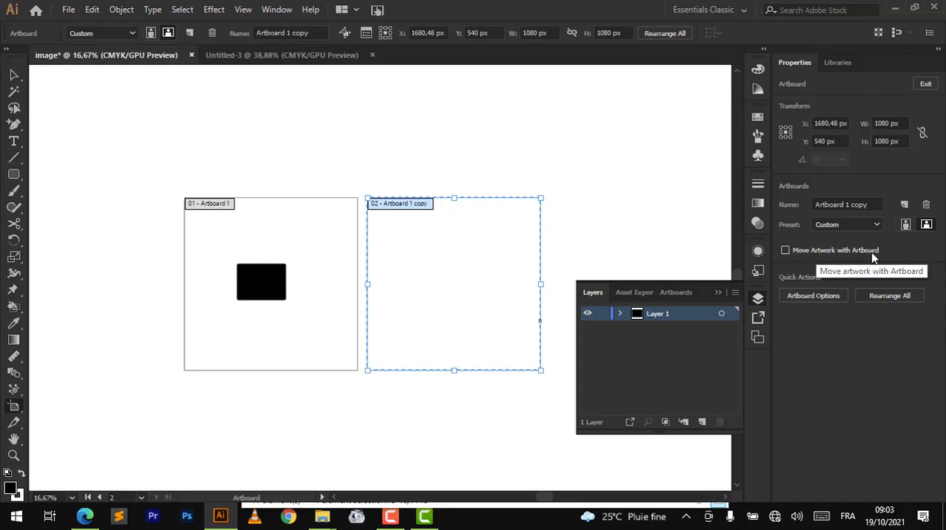
{"action": "key", "text": "Delete"}
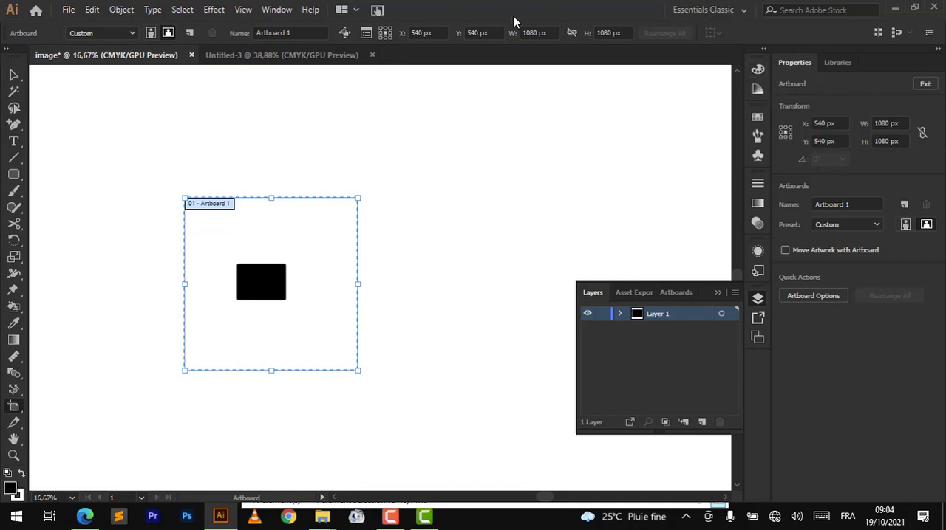
{"action": "left_click", "coordinate": [276, 10]}
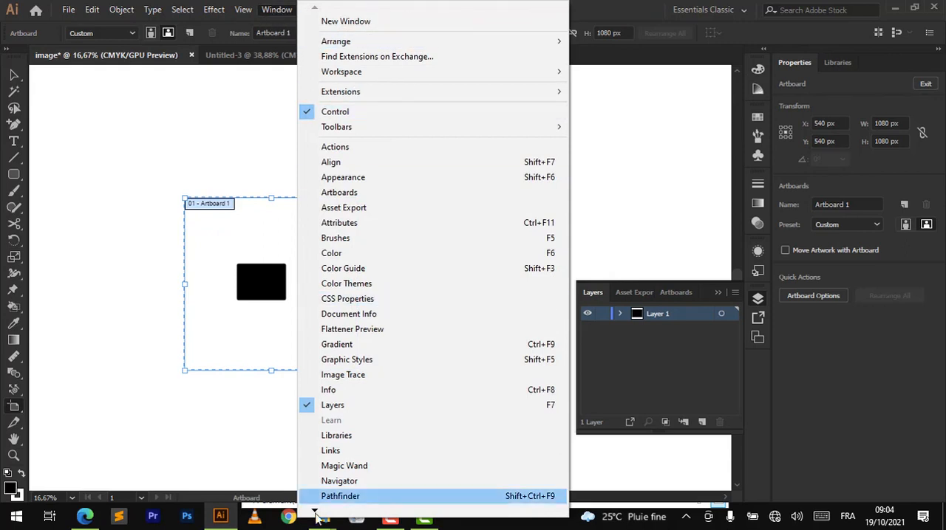
{"action": "mouse_move", "coordinate": [313, 514]}
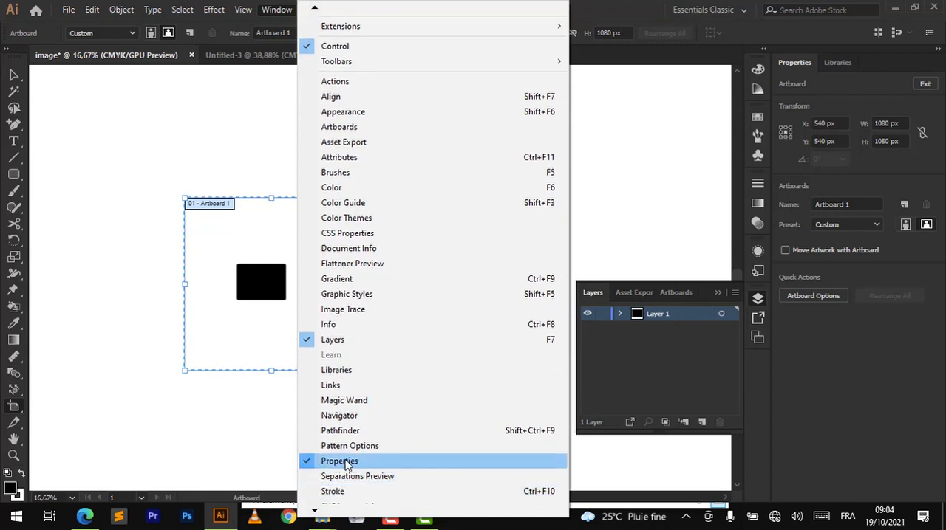
{"action": "left_click", "coordinate": [220, 85]}
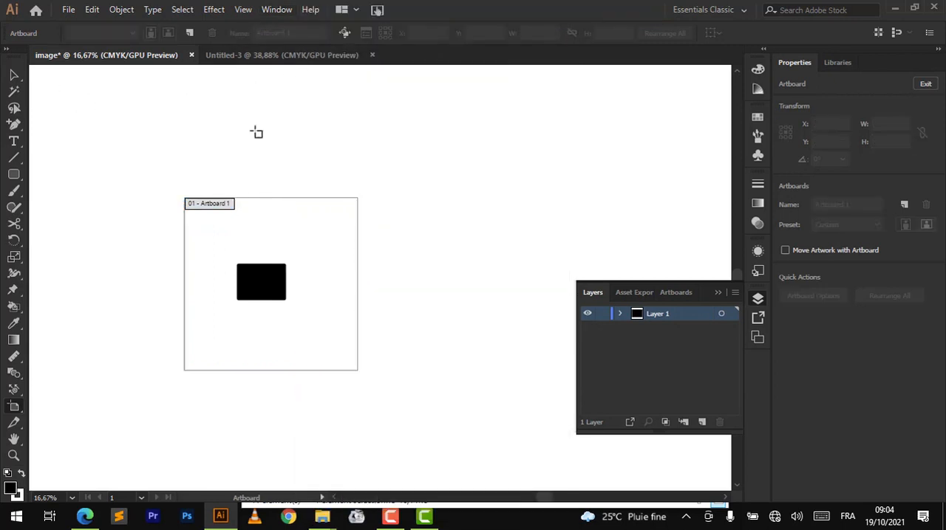
{"action": "left_click", "coordinate": [13, 75]}
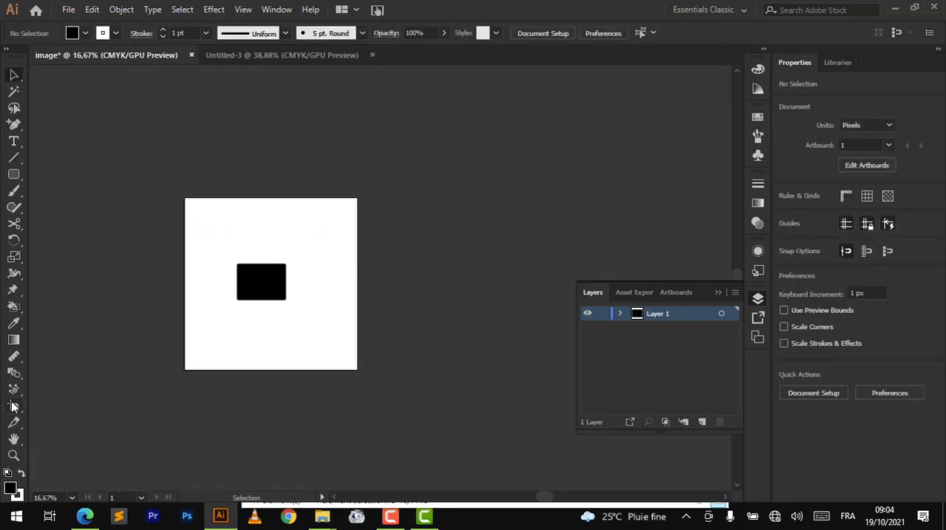
{"action": "left_click", "coordinate": [14, 405]}
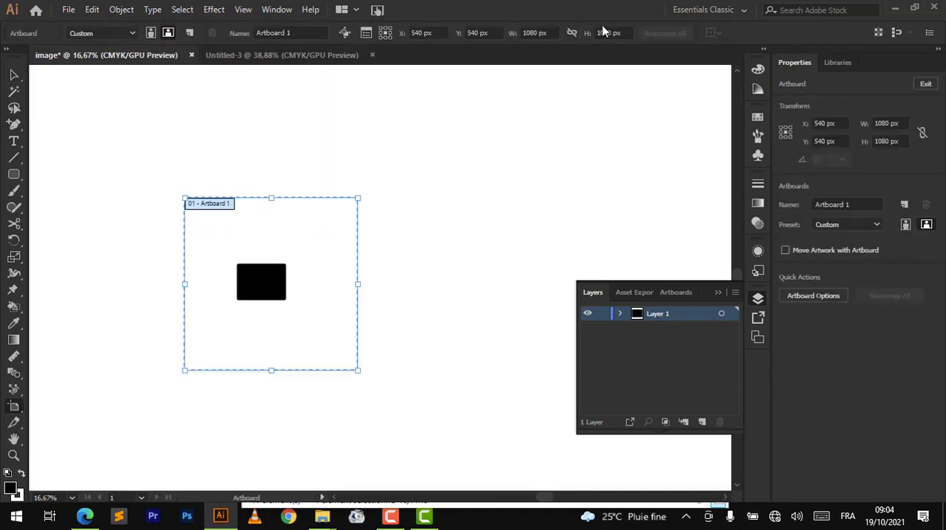
- Hide the Control bar and show it again
{"action": "left_click", "coordinate": [276, 10]}
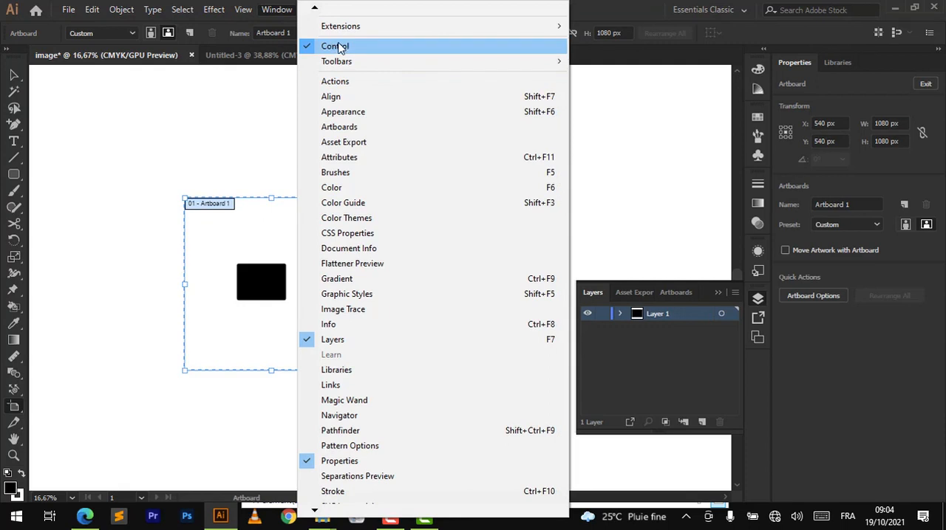
{"action": "left_click", "coordinate": [312, 46]}
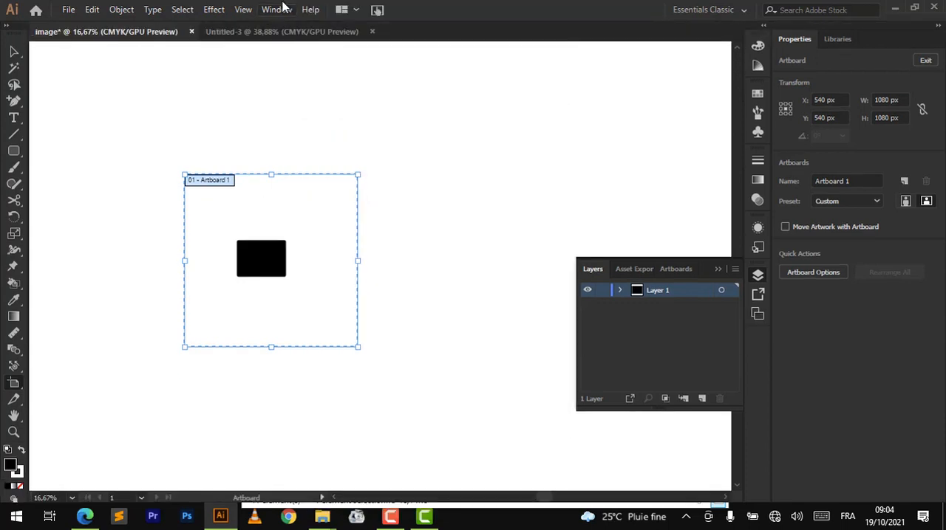
{"action": "left_click", "coordinate": [283, 7]}
{"action": "left_click", "coordinate": [343, 45]}
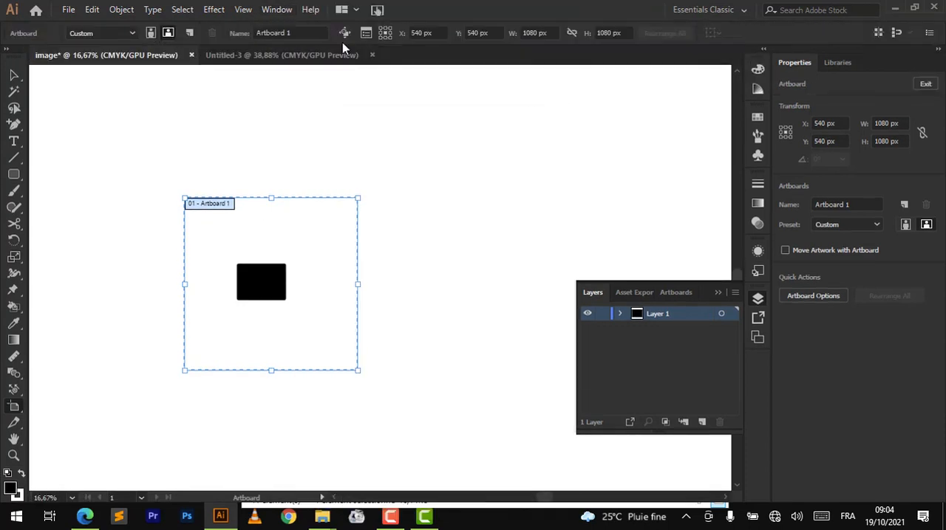
- Enable Move Artwork with Artboard and duplicate Artboard 1 together with its black rectangle, placing the copy beside the original
{"action": "left_click", "coordinate": [785, 251]}
{"action": "left_click_drag", "start_coordinate": [209, 206], "coordinate": [393, 206]}
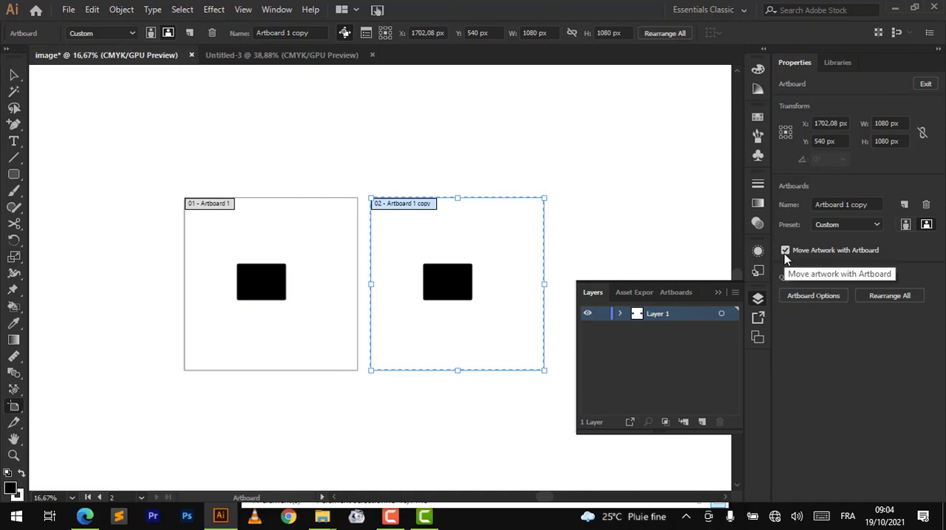
- Draw two new artboards beyond the duplicate: a narrow upright one and a wider one about 670 × 536 px
{"action": "scroll", "coordinate": [443, 274], "scroll_direction": "right", "scroll_amount": 2}
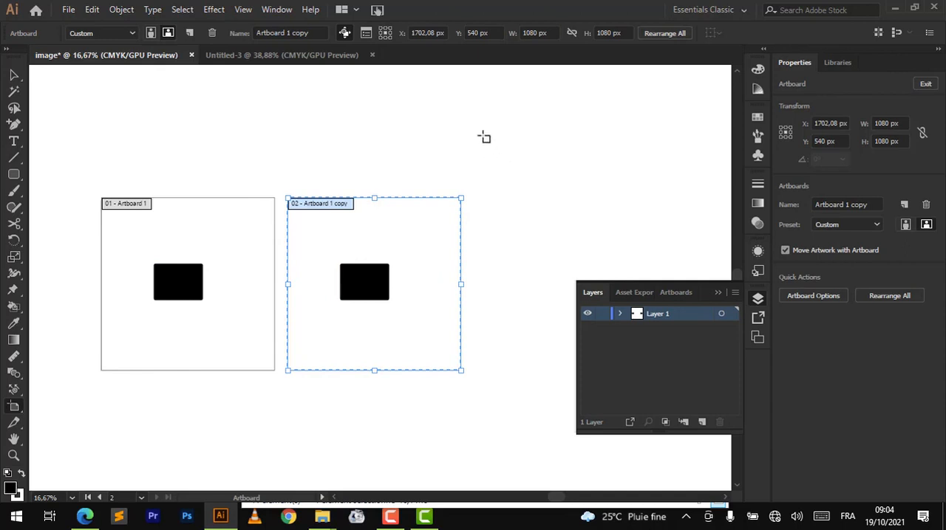
{"action": "mouse_move", "coordinate": [480, 125]}
{"action": "left_mouse_down"}
{"action": "mouse_move", "coordinate": [591, 234]}
{"action": "mouse_move", "coordinate": [567, 220]}
{"action": "mouse_move", "coordinate": [545, 232]}
{"action": "left_mouse_up"}
{"action": "left_click_drag", "start_coordinate": [584, 160], "coordinate": [691, 245]}
- Resize the wider new artboard freehand from its lower corner to about 566 × 458 px
{"action": "scroll", "coordinate": [495, 285], "scroll_direction": "right", "scroll_amount": 1}
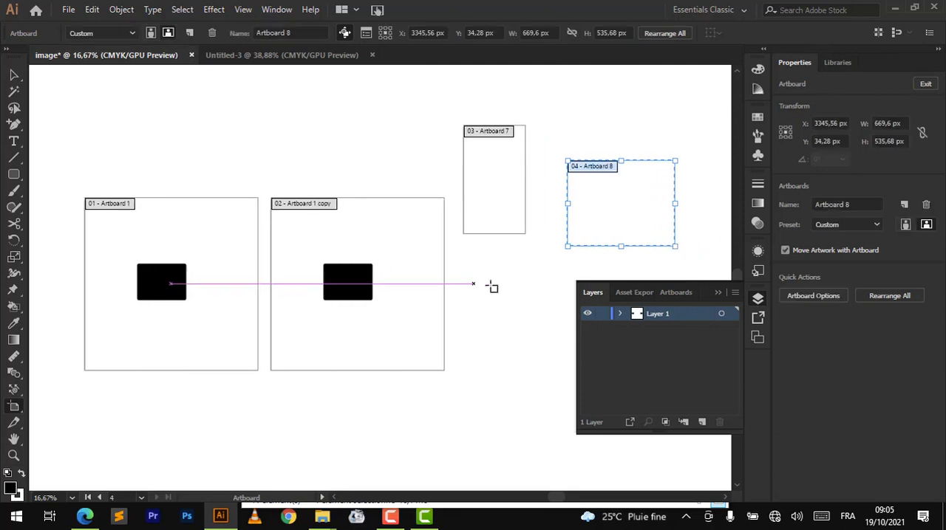
{"action": "scroll", "coordinate": [492, 287], "scroll_direction": "right", "scroll_amount": 3}
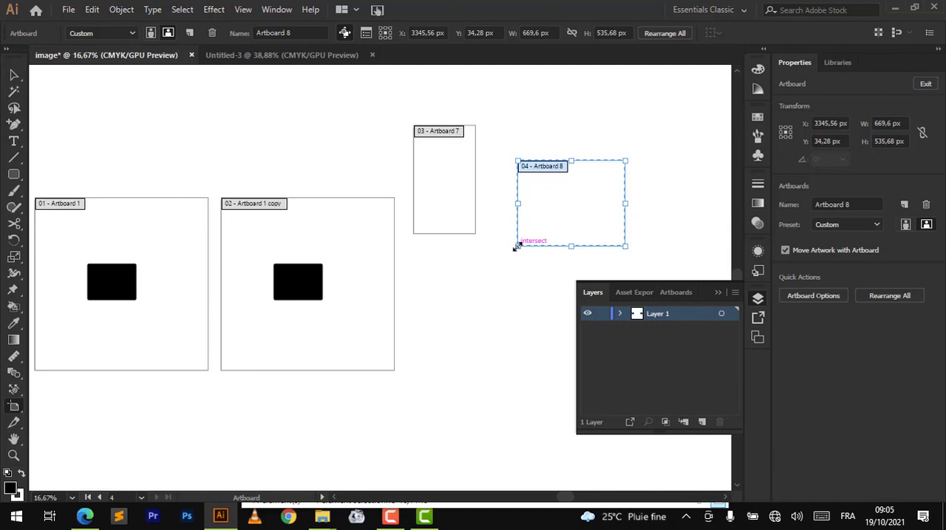
{"action": "mouse_move", "coordinate": [515, 244]}
{"action": "left_mouse_down"}
{"action": "mouse_move", "coordinate": [564, 243]}
{"action": "mouse_move", "coordinate": [518, 229]}
{"action": "left_mouse_up"}
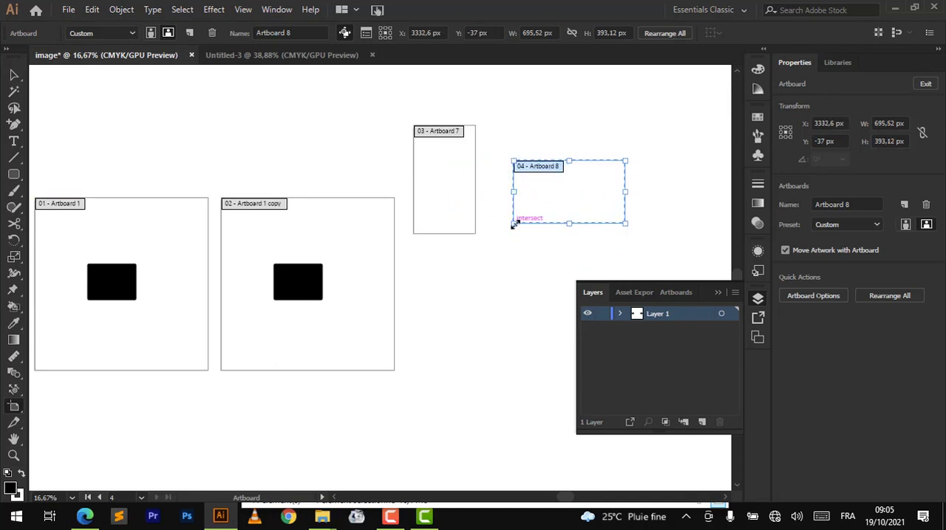
{"action": "left_click_drag", "start_coordinate": [514, 221], "coordinate": [534, 233]}
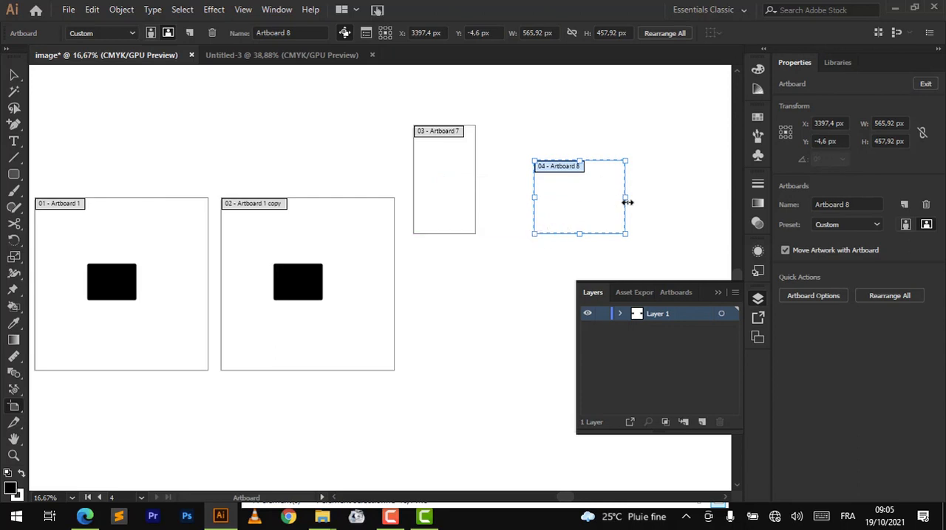
- Stretch Artboard 8 freehand to about 691 px wide, and set its width and height to exactly 1080 px each
{"action": "left_click_drag", "start_coordinate": [628, 202], "coordinate": [645, 203]}
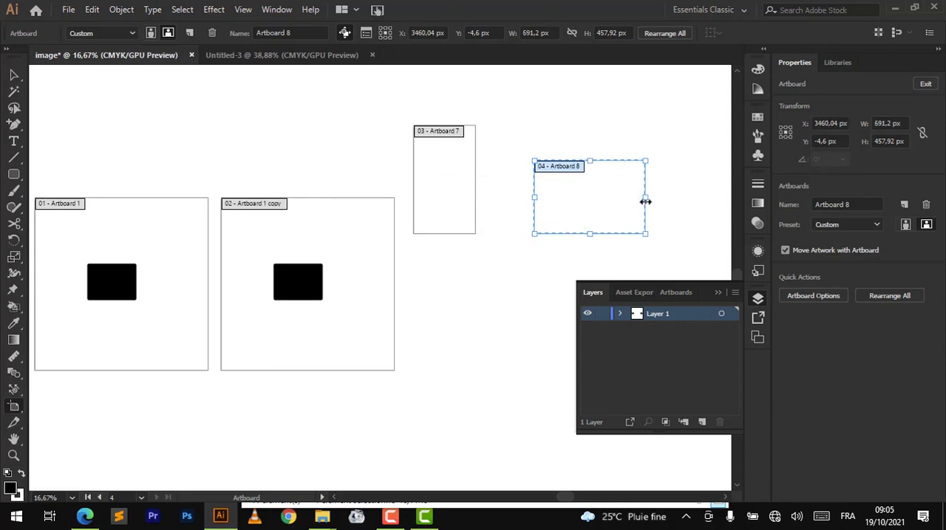
{"action": "double_click", "coordinate": [887, 123]}
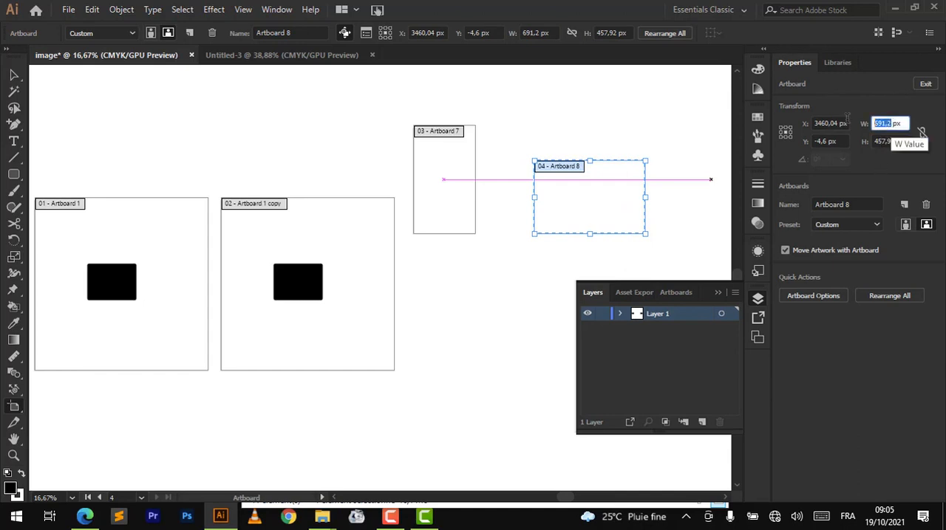
{"action": "type", "text": "1080"}
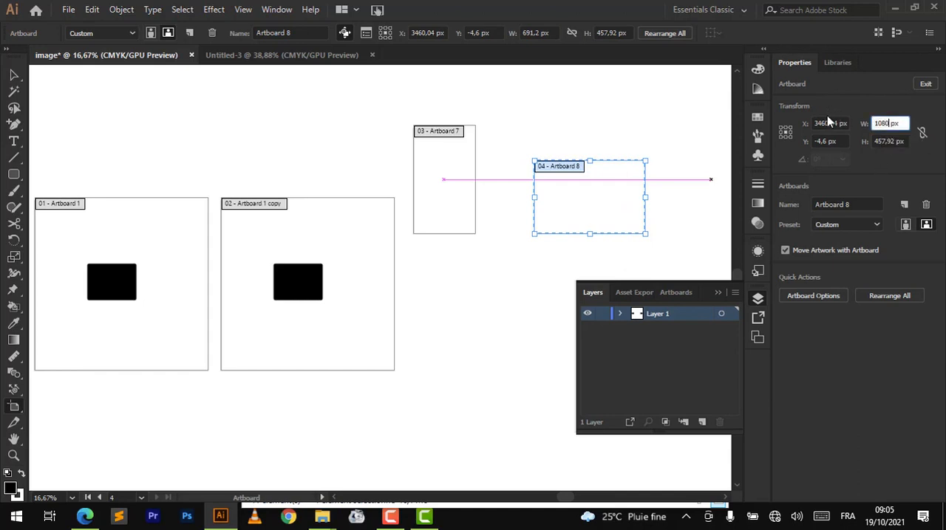
{"action": "key", "text": "Return"}
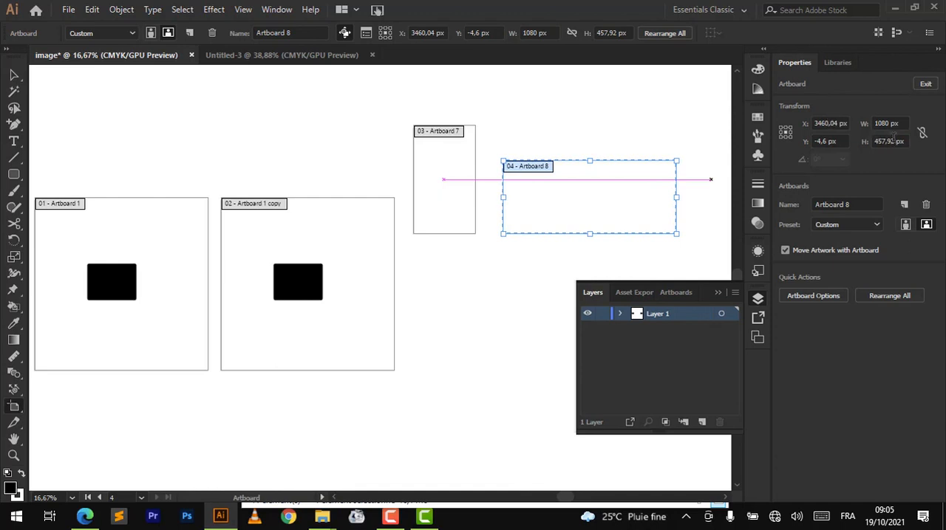
{"action": "double_click", "coordinate": [890, 141]}
{"action": "type", "text": "1080"}
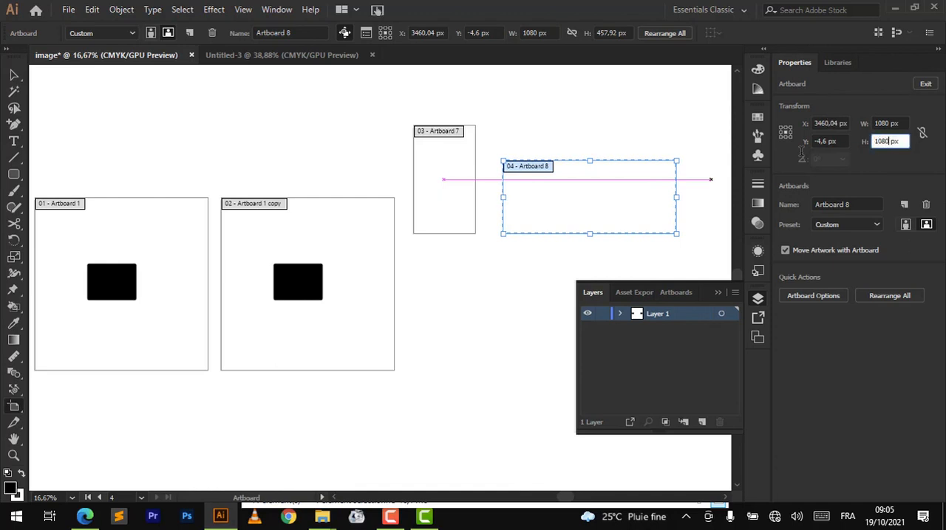
{"action": "key", "text": "Return"}
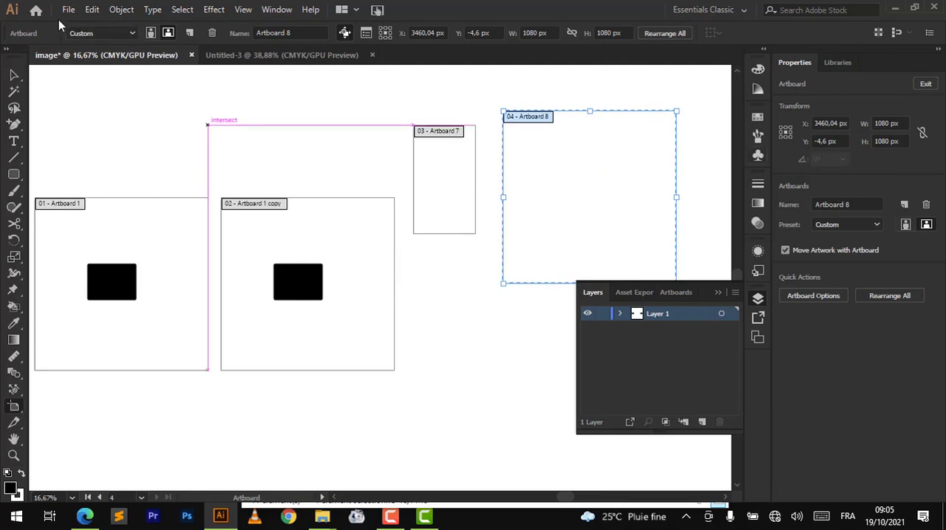
- Switch Artboard 7 back and forth between landscape and portrait orientation, ending in portrait
{"action": "scroll", "coordinate": [194, 239], "scroll_direction": "right", "scroll_amount": 3}
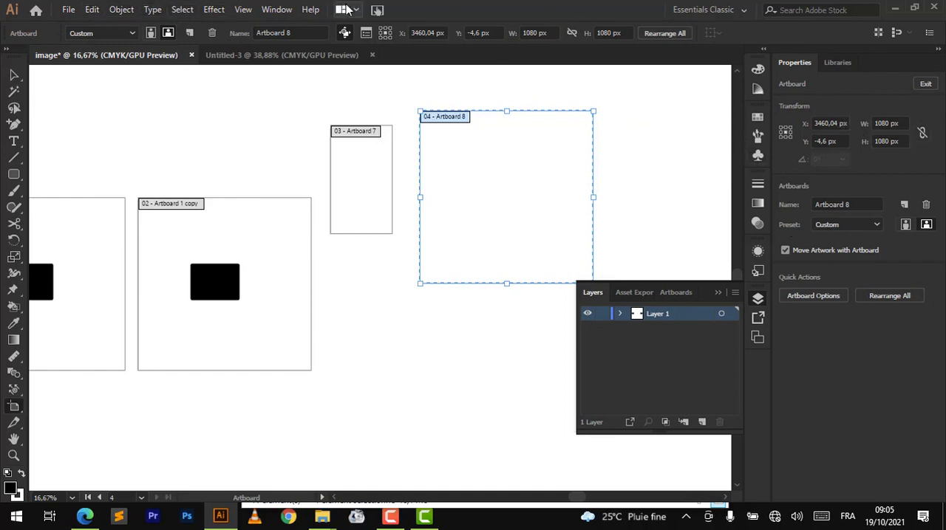
{"action": "left_click", "coordinate": [359, 136]}
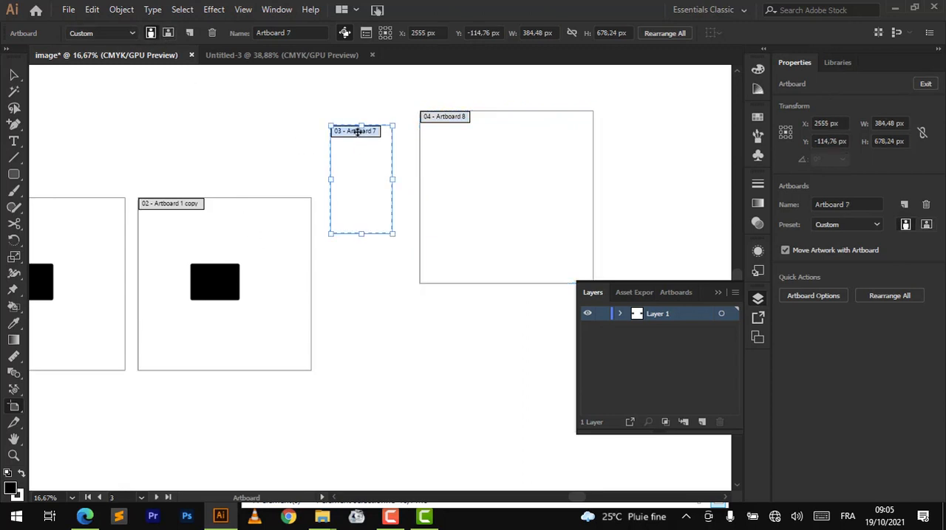
{"action": "left_click", "coordinate": [167, 33]}
{"action": "left_click", "coordinate": [151, 34]}
{"action": "left_click", "coordinate": [169, 33]}
{"action": "left_click", "coordinate": [152, 33]}
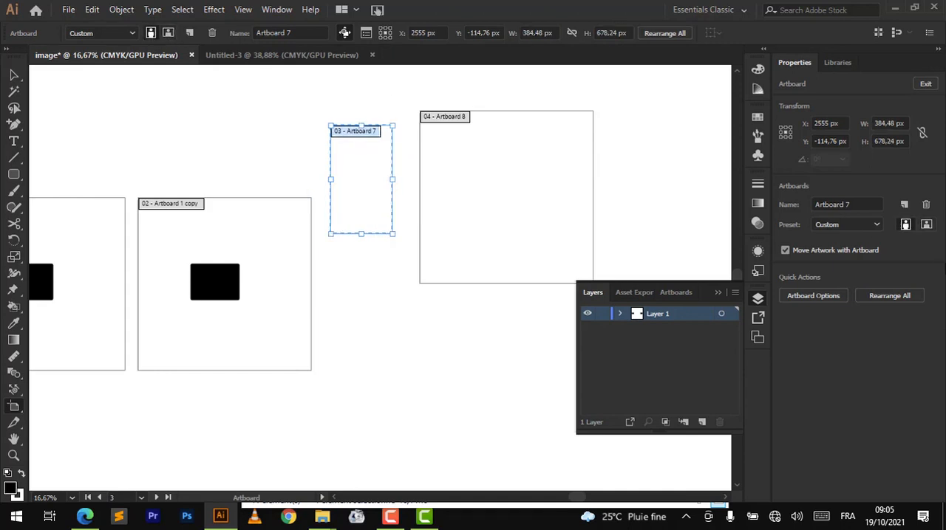
{"action": "left_click", "coordinate": [926, 225]}
{"action": "left_click", "coordinate": [905, 224]}
- Apply the iPhone X preset to Artboard 7, and replace it with the iPhone 8/7/6 Plus preset
{"action": "left_click", "coordinate": [133, 33]}
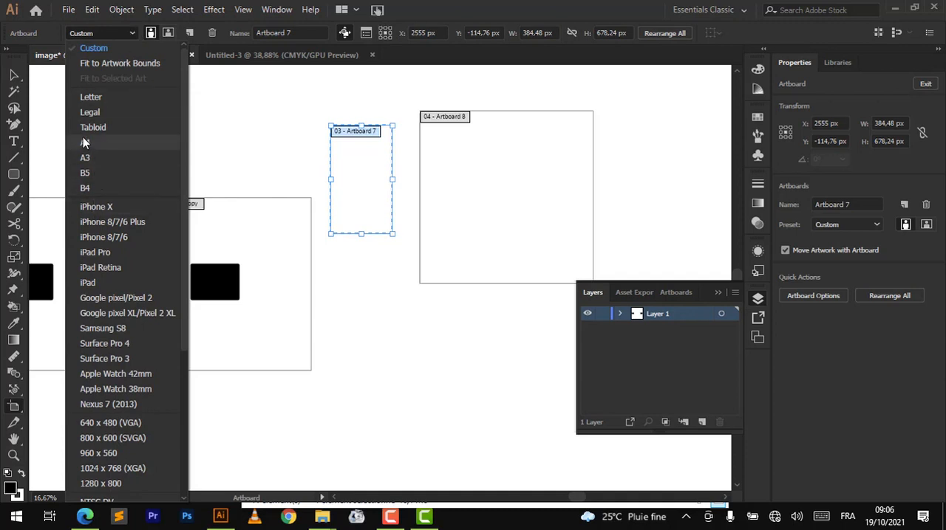
{"action": "left_click", "coordinate": [104, 207]}
{"action": "scroll", "coordinate": [434, 176], "scroll_direction": "up", "scroll_amount": 5}
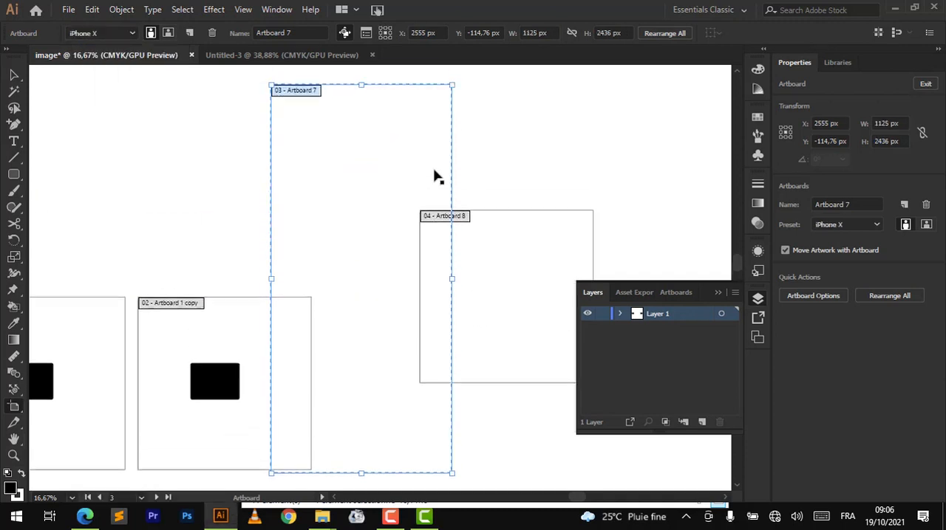
{"action": "left_click", "coordinate": [876, 226]}
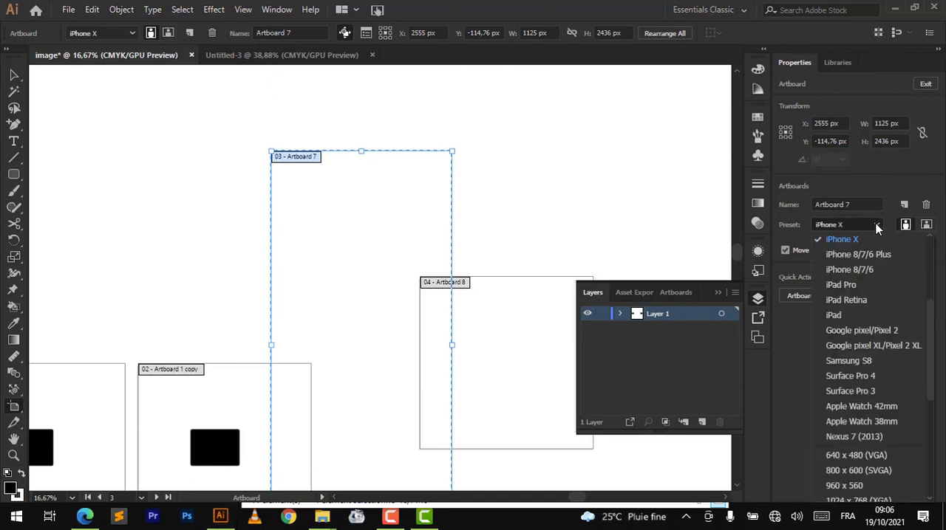
{"action": "left_click", "coordinate": [856, 260]}
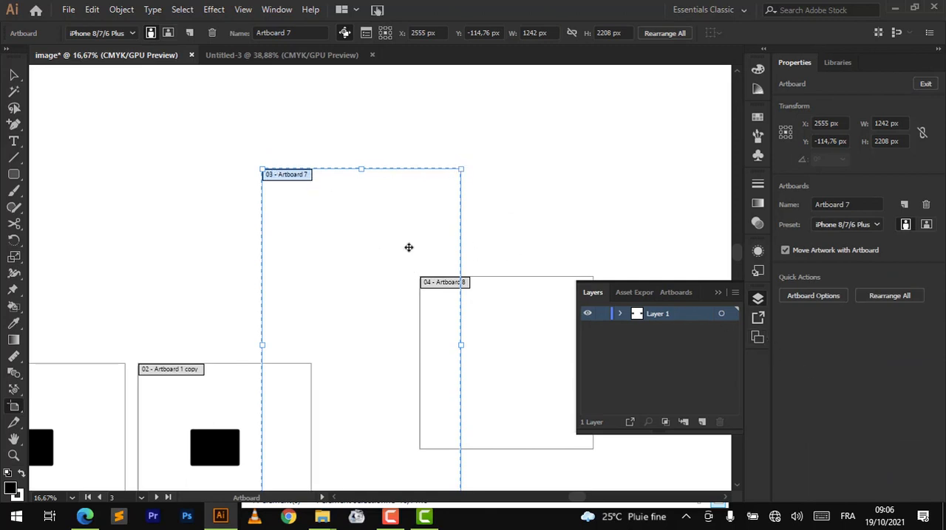
{"action": "scroll", "coordinate": [407, 247], "scroll_direction": "down", "scroll_amount": 5}
{"action": "scroll", "coordinate": [408, 247], "scroll_direction": "up", "scroll_amount": 3}
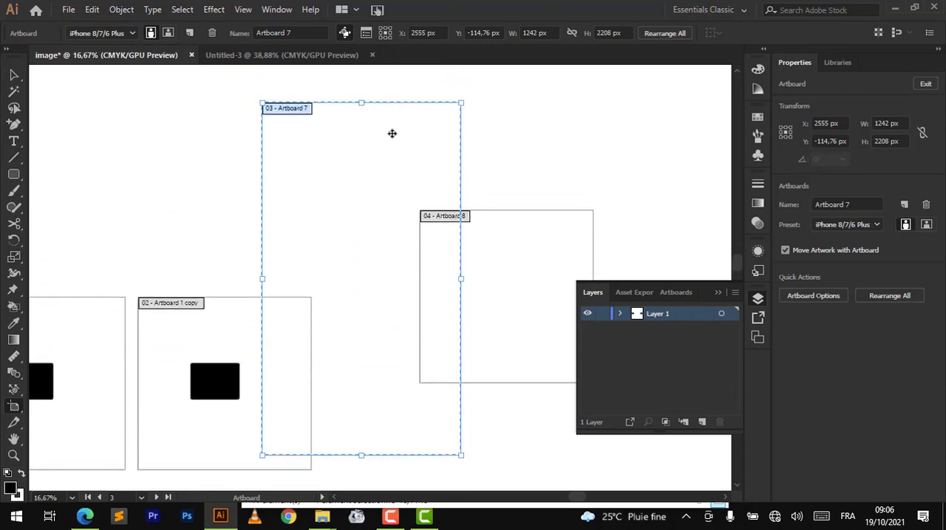
- Add a new artboard with the same iPhone 8/7/6 Plus size and place it directly beside Artboard 7, aligned at the top
{"action": "left_click", "coordinate": [904, 207]}
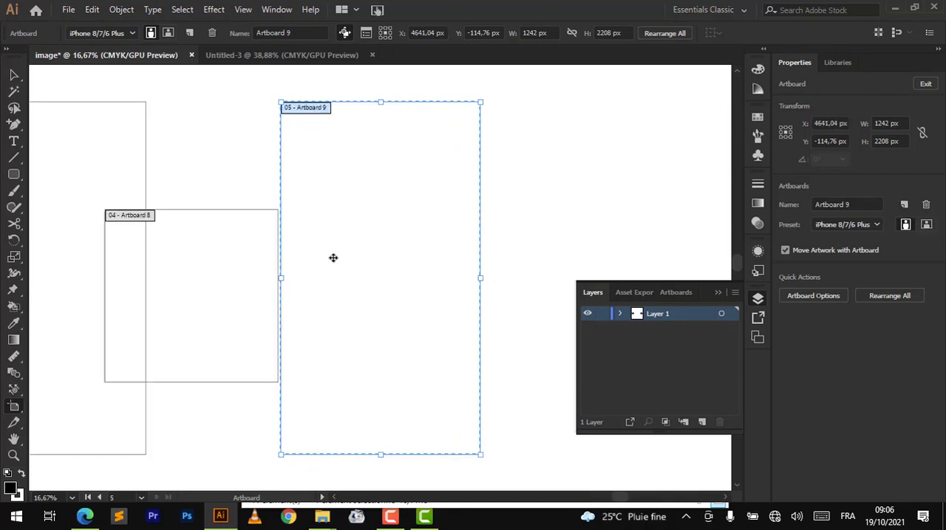
{"action": "scroll", "coordinate": [330, 258], "scroll_direction": "left", "scroll_amount": 3}
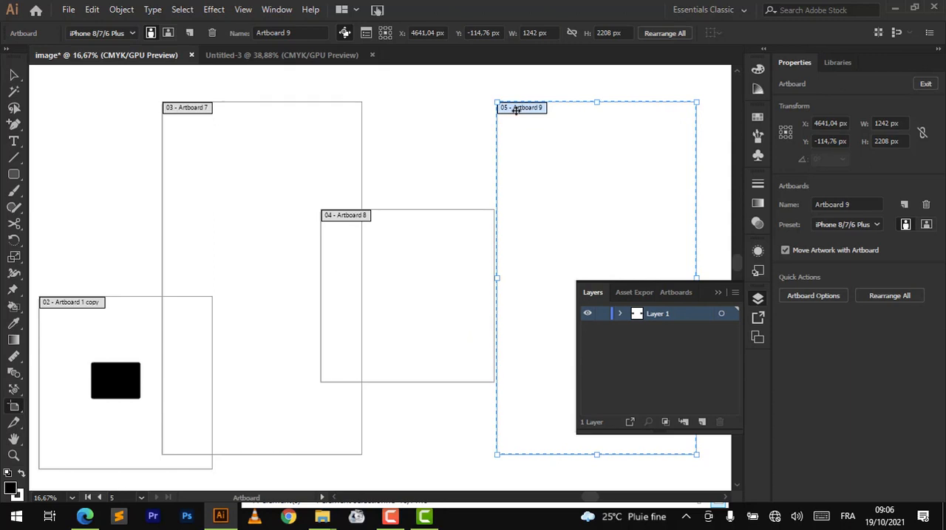
{"action": "left_click_drag", "start_coordinate": [516, 110], "coordinate": [388, 109]}
- Draw a small artboard about 475 × 428 px in the empty area beyond Artboard 9
{"action": "scroll", "coordinate": [569, 131], "scroll_direction": "right", "scroll_amount": 2}
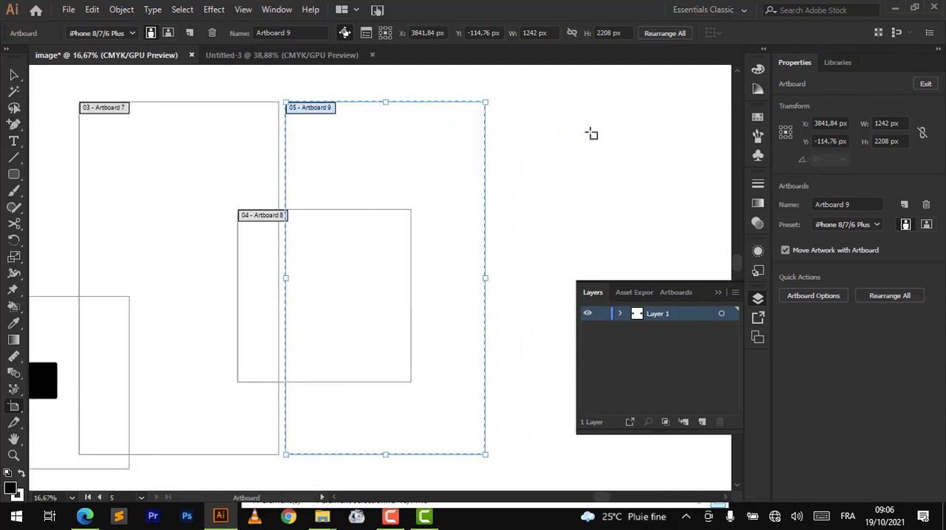
{"action": "left_click_drag", "start_coordinate": [523, 137], "coordinate": [600, 204]}
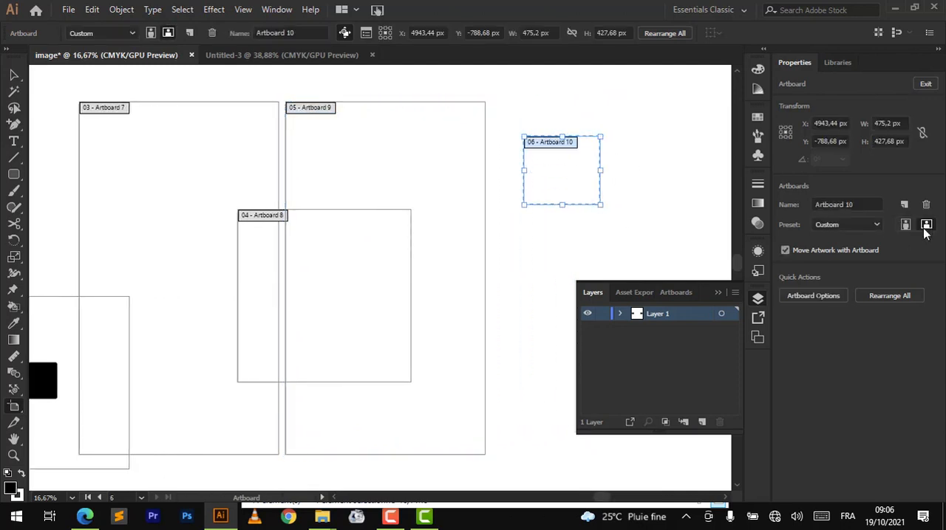
- Add another artboard of the same size next to the small Artboard 10, and delete it
{"action": "left_click", "coordinate": [904, 205]}
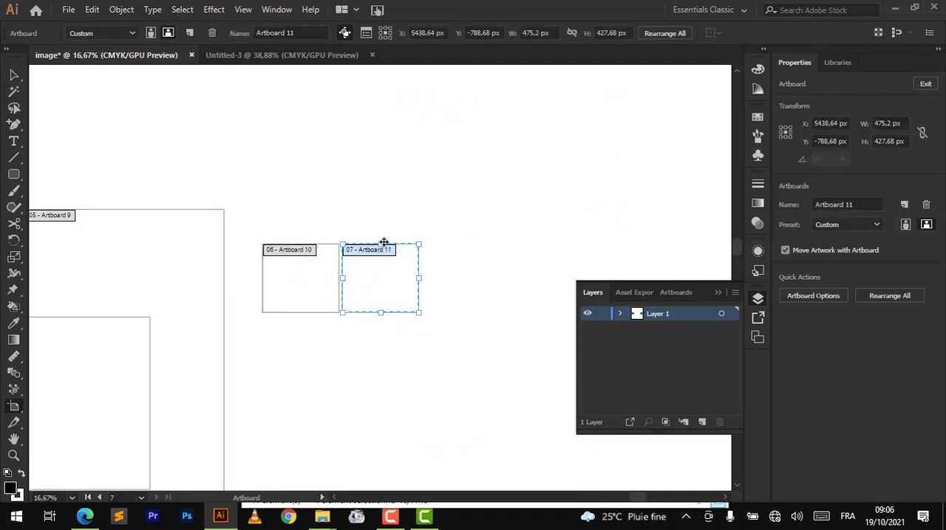
{"action": "scroll", "coordinate": [346, 333], "scroll_direction": "left", "scroll_amount": 4}
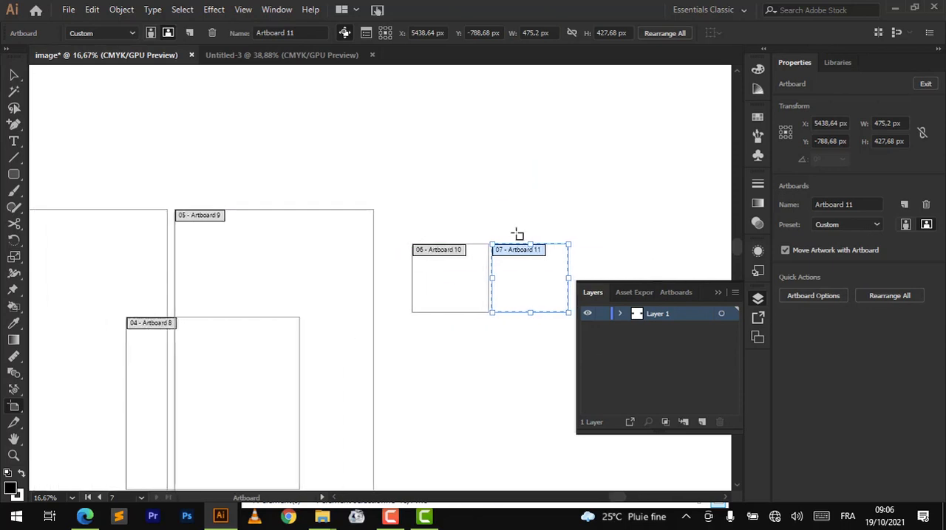
{"action": "left_click", "coordinate": [925, 205]}
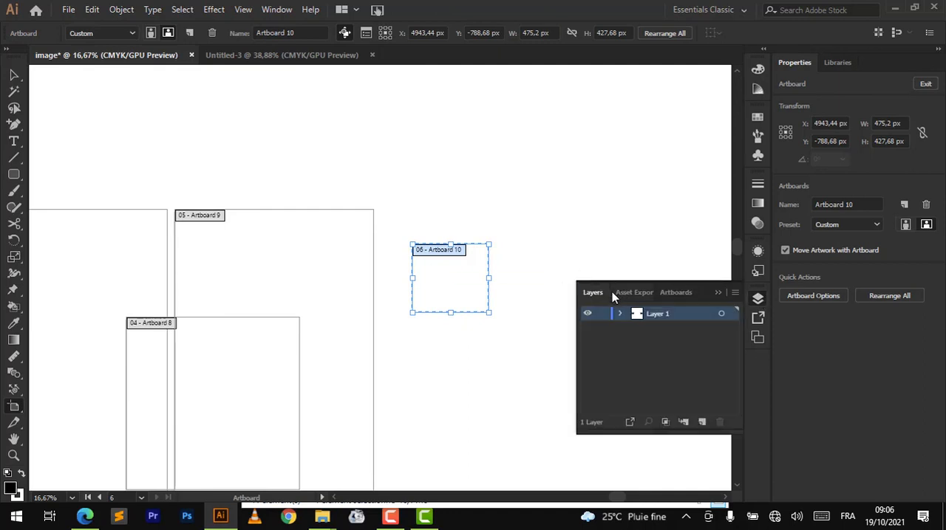
- Show the artboard list, and move Artboard 1 and Artboard 1 copy up and away from Artboard 7, side by side
{"action": "left_click", "coordinate": [678, 294]}
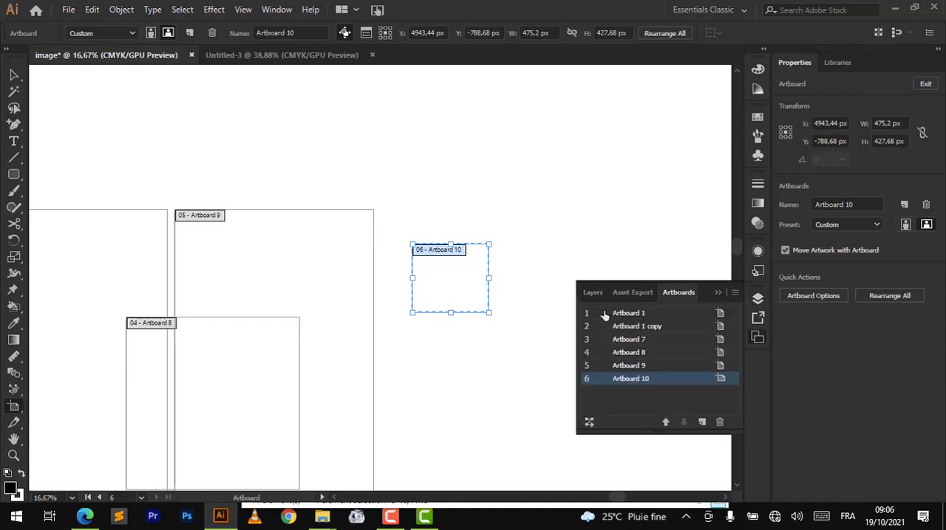
{"action": "scroll", "coordinate": [188, 276], "scroll_direction": "left", "scroll_amount": 10}
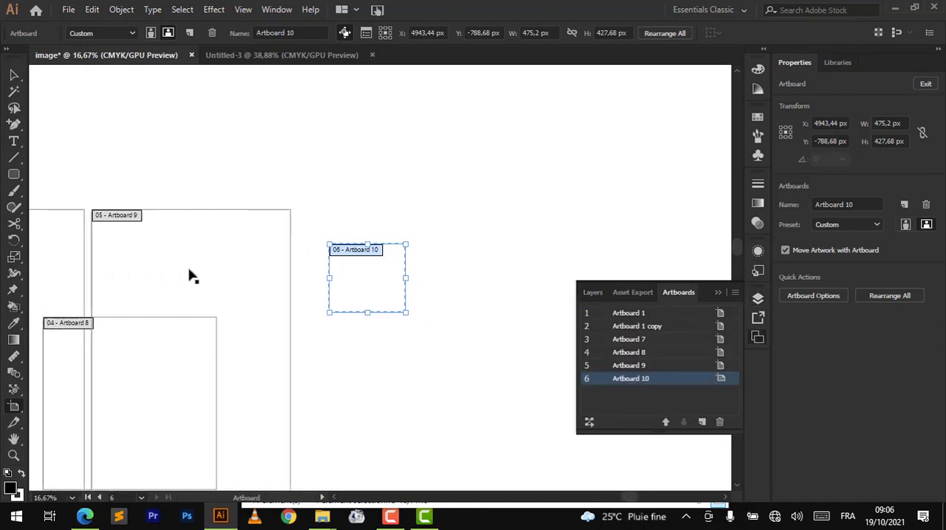
{"action": "scroll", "coordinate": [188, 276], "scroll_direction": "left", "scroll_amount": 5}
{"action": "scroll", "coordinate": [188, 274], "scroll_direction": "down", "scroll_amount": 3}
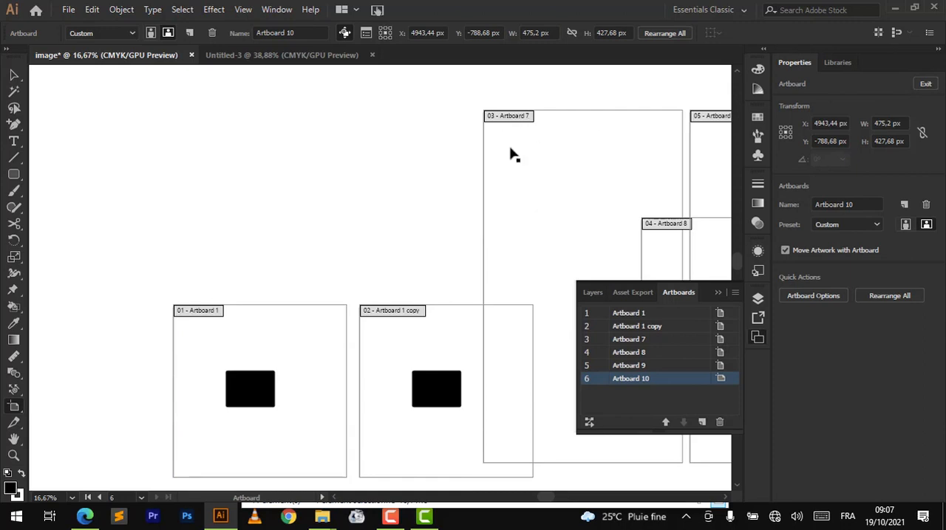
{"action": "left_click", "coordinate": [202, 313]}
{"action": "left_click_drag", "start_coordinate": [203, 312], "coordinate": [115, 159]}
{"action": "left_click_drag", "start_coordinate": [383, 308], "coordinate": [287, 158]}
- Place Artboard 9 beside Artboard 1 copy and Artboard 8 beside Artboard 9, with their top edges aligned
{"action": "scroll", "coordinate": [287, 158], "scroll_direction": "right", "scroll_amount": 2}
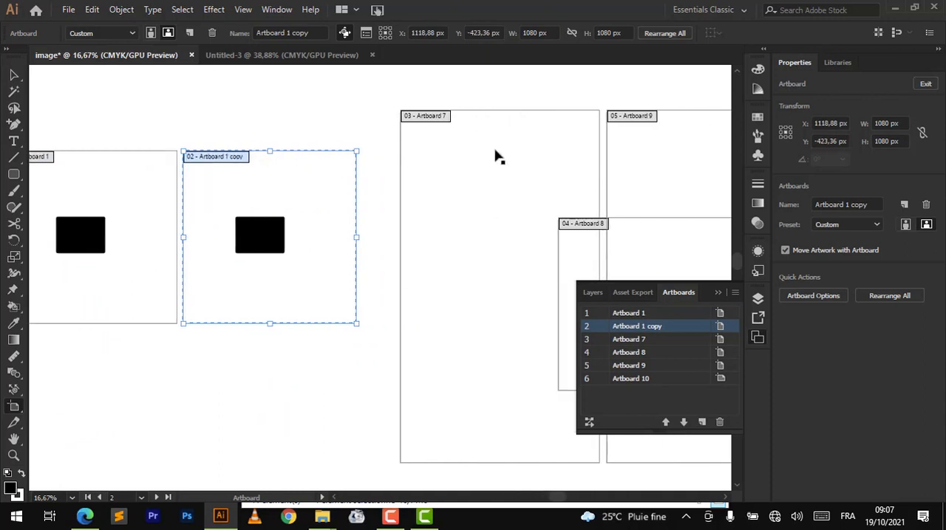
{"action": "left_click_drag", "start_coordinate": [620, 122], "coordinate": [377, 158]}
{"action": "left_click_drag", "start_coordinate": [581, 224], "coordinate": [583, 156]}
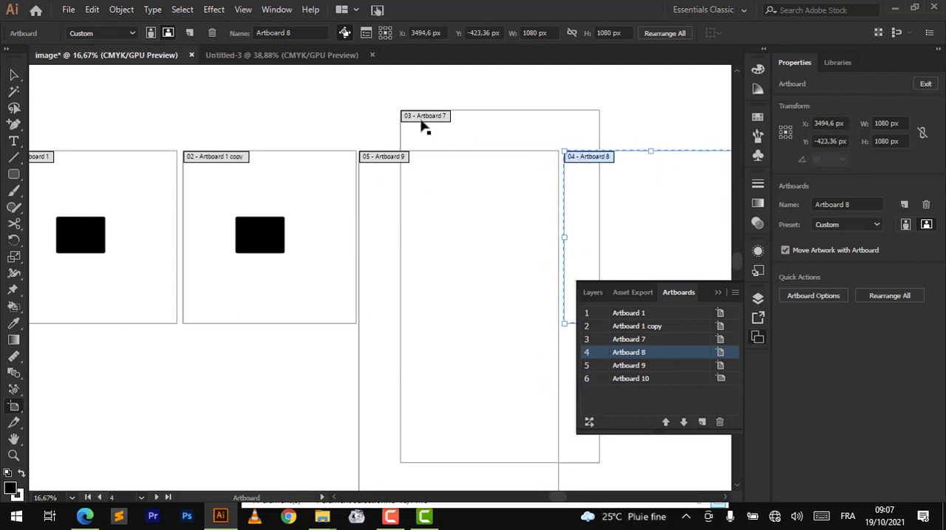
- Place Artboard 7 beside Artboard 8 and the small Artboard 10 after it, aligning both with the top edge of the row
{"action": "left_click_drag", "start_coordinate": [422, 123], "coordinate": [673, 129]}
{"action": "scroll", "coordinate": [673, 128], "scroll_direction": "right", "scroll_amount": 5}
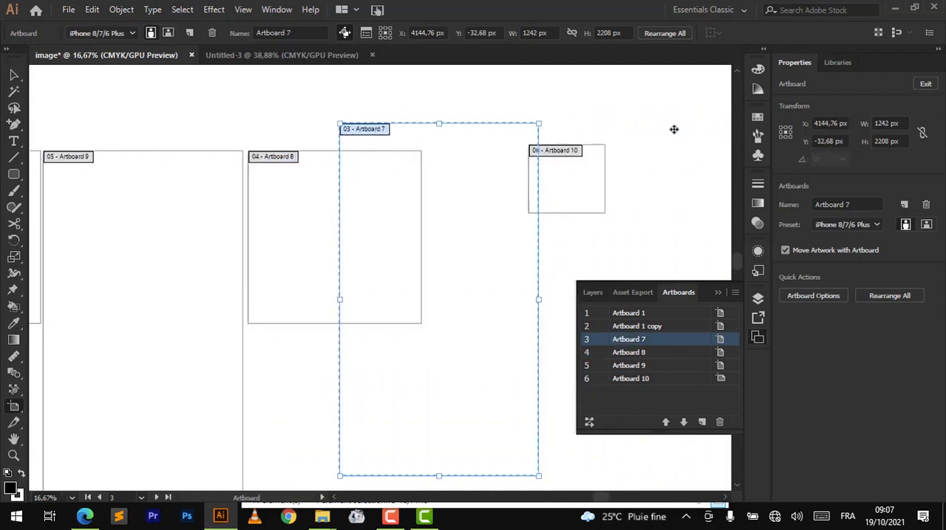
{"action": "left_click", "coordinate": [540, 152]}
{"action": "left_click_drag", "start_coordinate": [540, 153], "coordinate": [656, 147]}
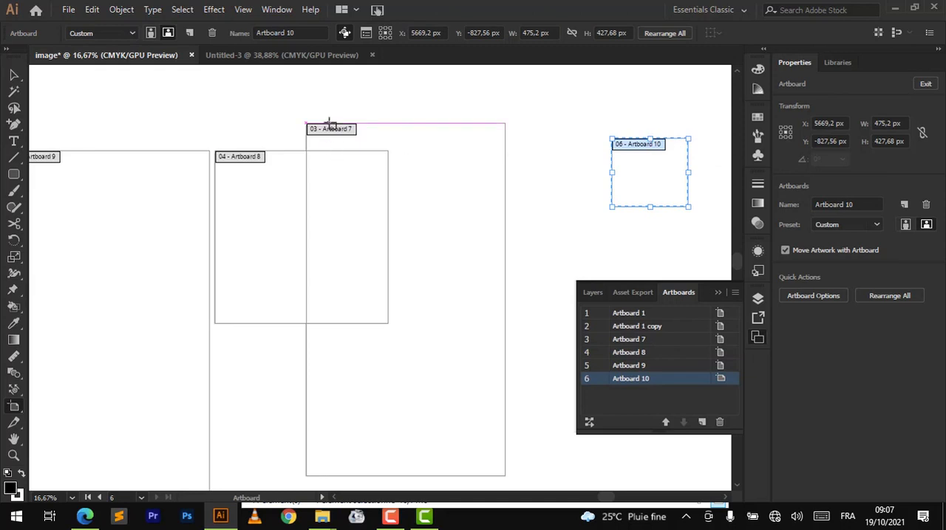
{"action": "left_click_drag", "start_coordinate": [330, 124], "coordinate": [416, 152]}
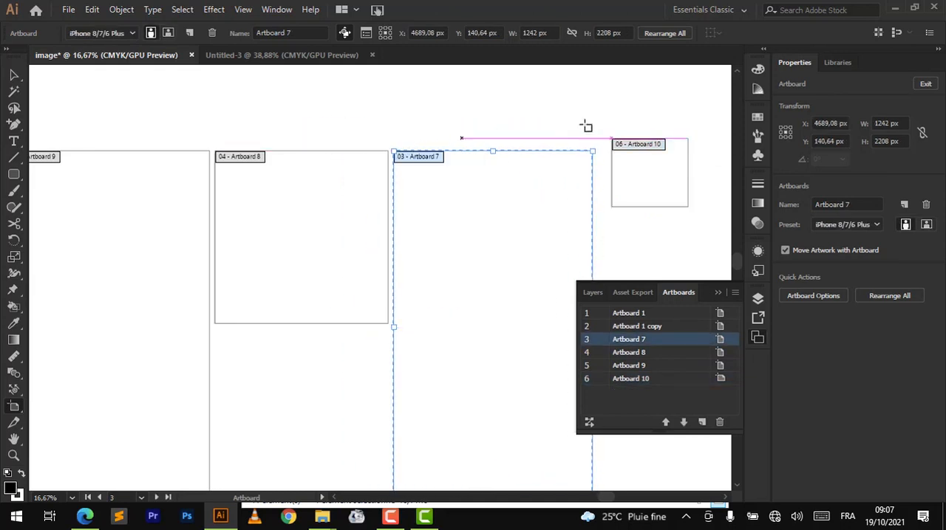
{"action": "left_click", "coordinate": [618, 144]}
{"action": "left_click_drag", "start_coordinate": [617, 145], "coordinate": [607, 157]}
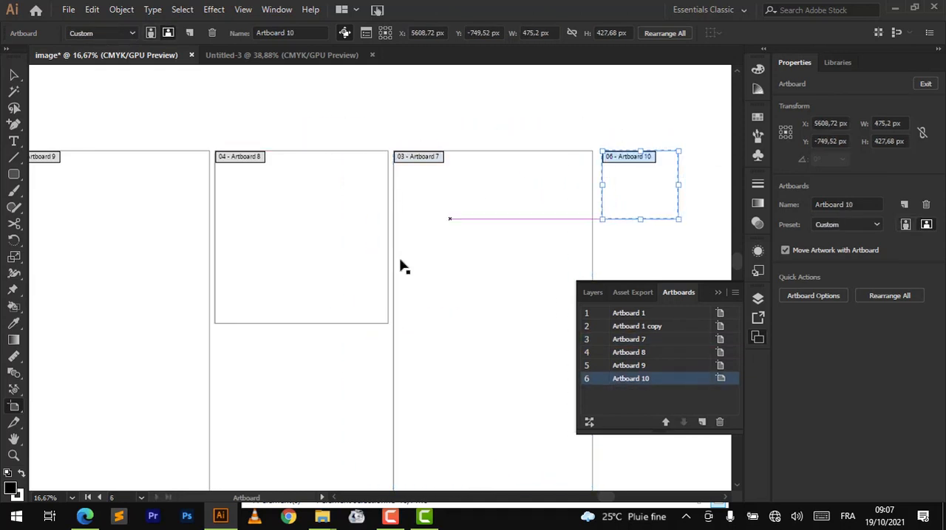
- Reorder the artboard list so that Artboard 9 takes third place, directly after Artboard 1 copy
{"action": "left_click", "coordinate": [419, 163]}
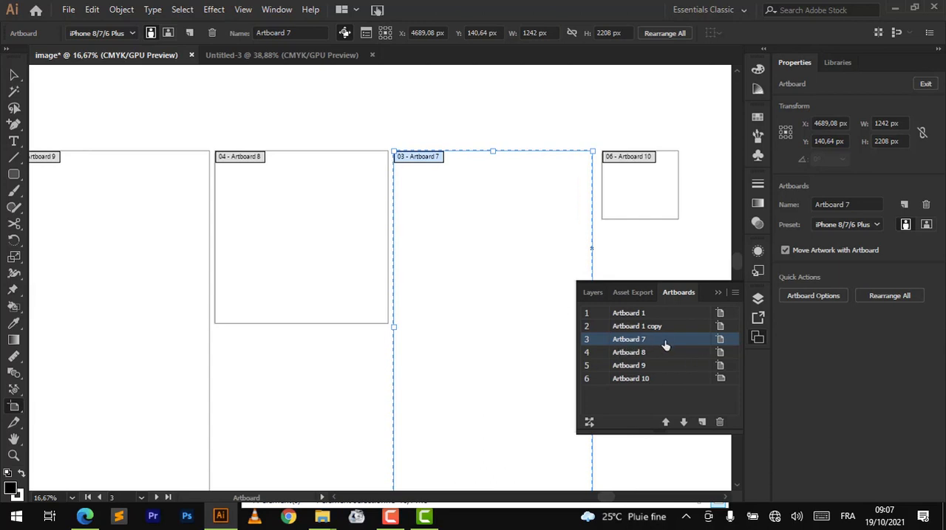
{"action": "scroll", "coordinate": [253, 199], "scroll_direction": "left", "scroll_amount": 10}
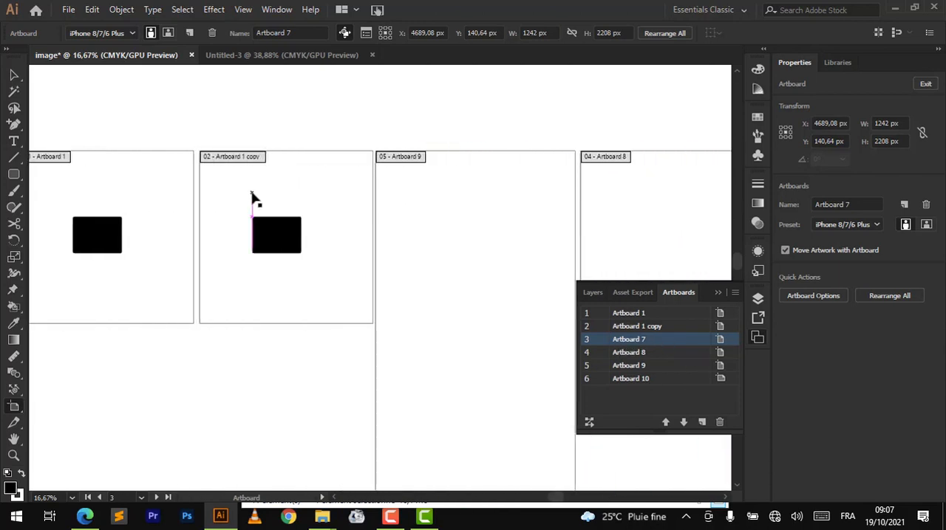
{"action": "left_click", "coordinate": [501, 157]}
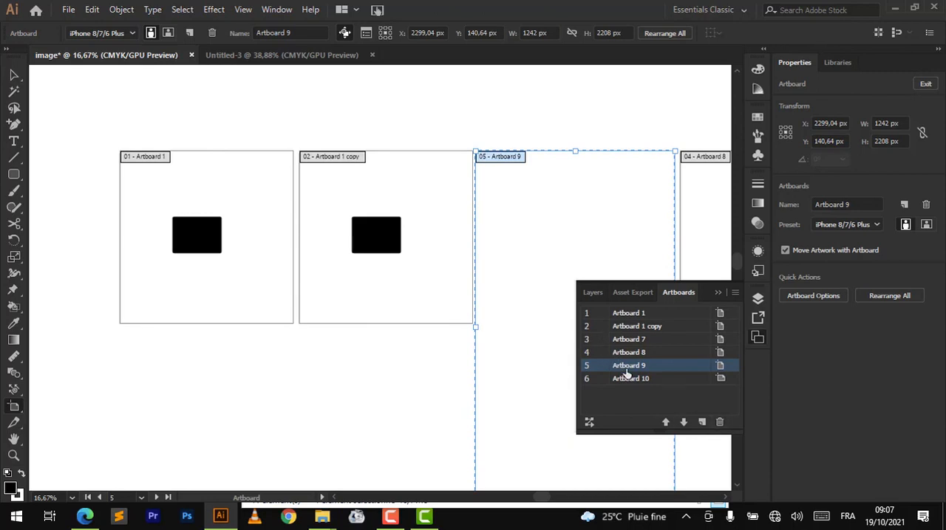
{"action": "left_click_drag", "start_coordinate": [626, 375], "coordinate": [633, 337]}
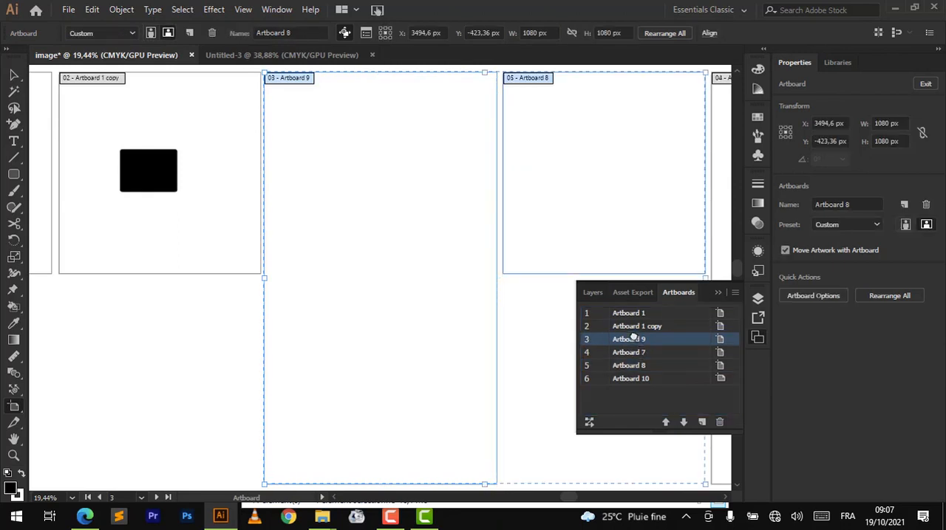
{"action": "scroll", "coordinate": [396, 178], "scroll_direction": "left", "scroll_amount": 5}
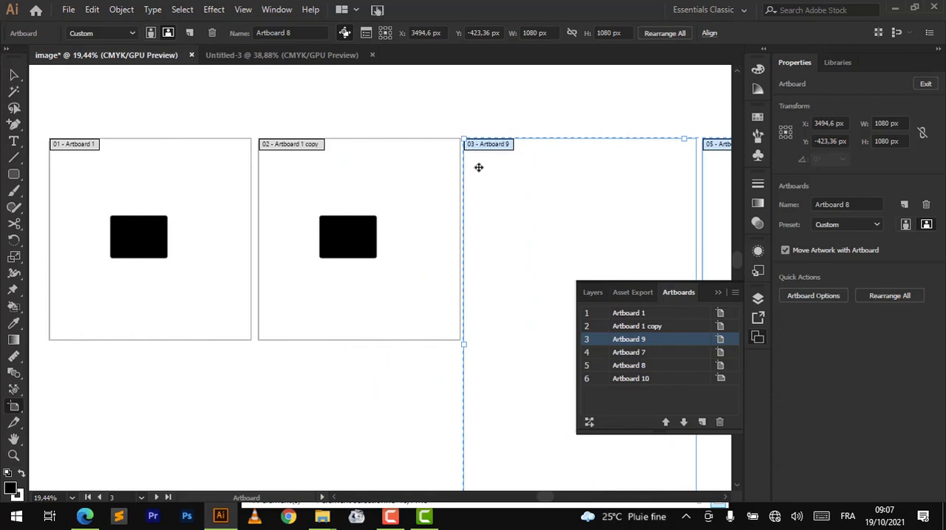
{"action": "scroll", "coordinate": [551, 139], "scroll_direction": "left", "scroll_amount": 5}
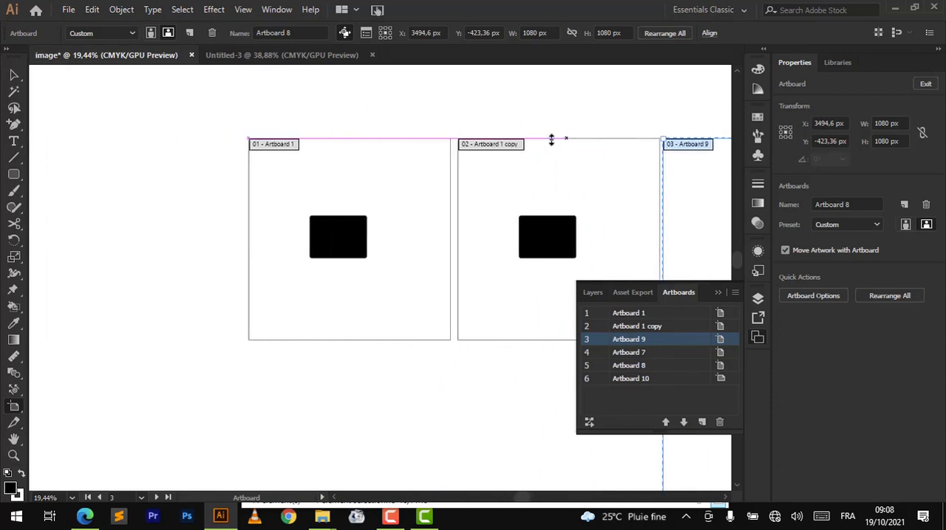
- Rename Artboard 7, the fourth entry in the artboard list, as carte_de_visite
{"action": "scroll", "coordinate": [551, 139], "scroll_direction": "right", "scroll_amount": 11}
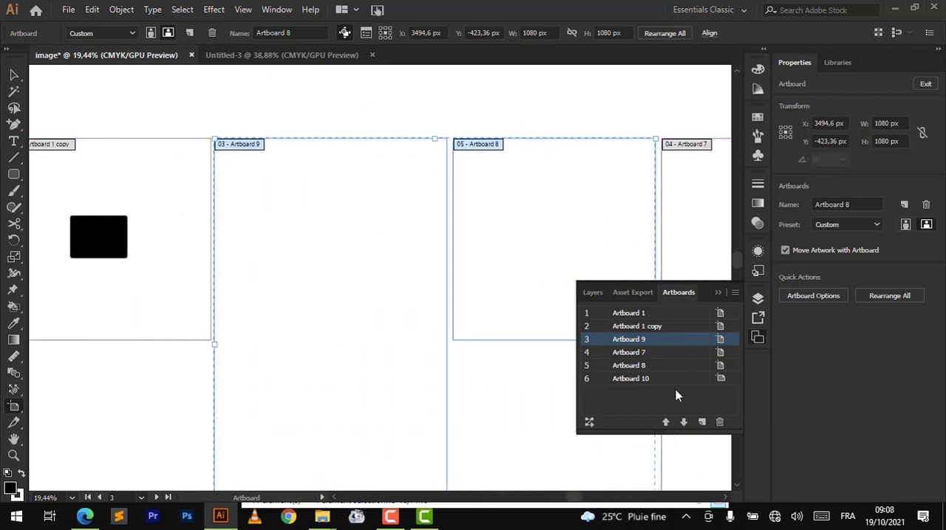
{"action": "scroll", "coordinate": [453, 169], "scroll_direction": "right", "scroll_amount": 6}
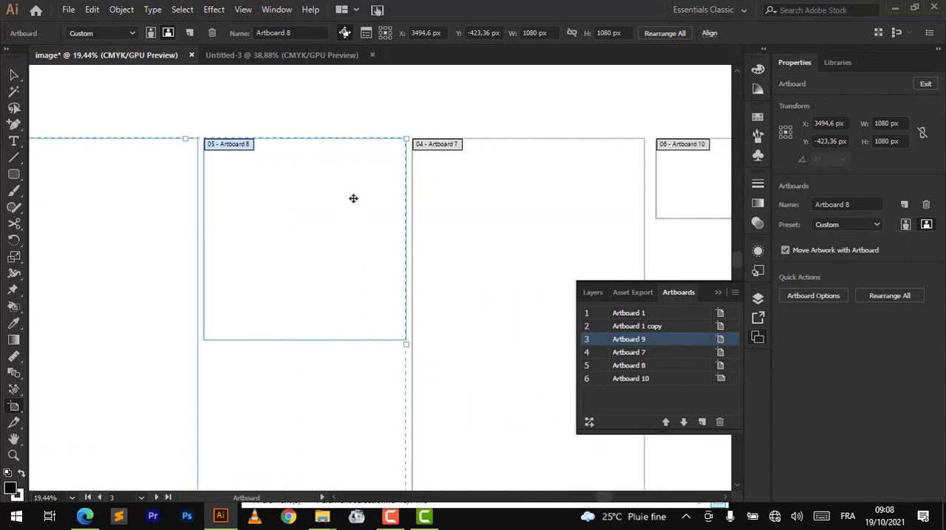
{"action": "left_click", "coordinate": [626, 355]}
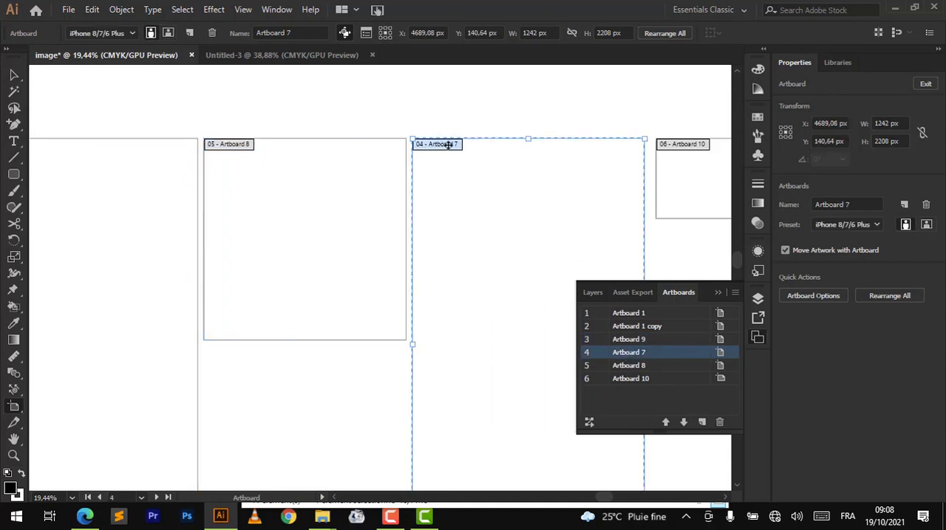
{"action": "double_click", "coordinate": [630, 353]}
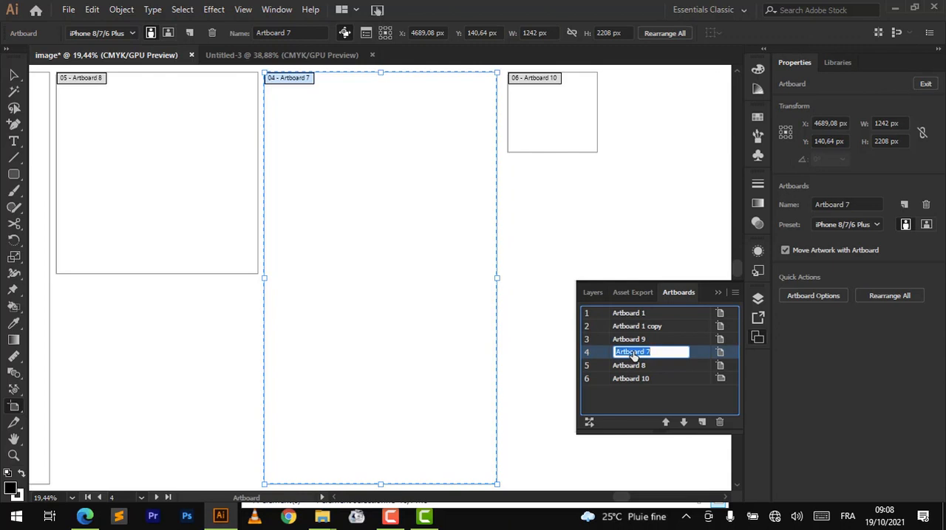
{"action": "type", "text": "carte_de_visite"}
{"action": "key", "text": "Return"}
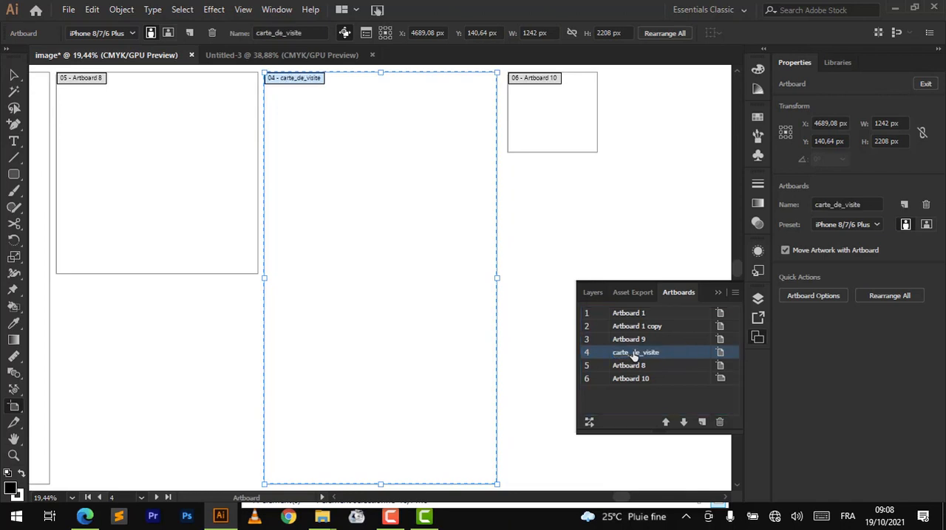
- Rename Artboard 8 as affiche and Artboard 9 as logo in the artboard list
{"action": "double_click", "coordinate": [636, 367]}
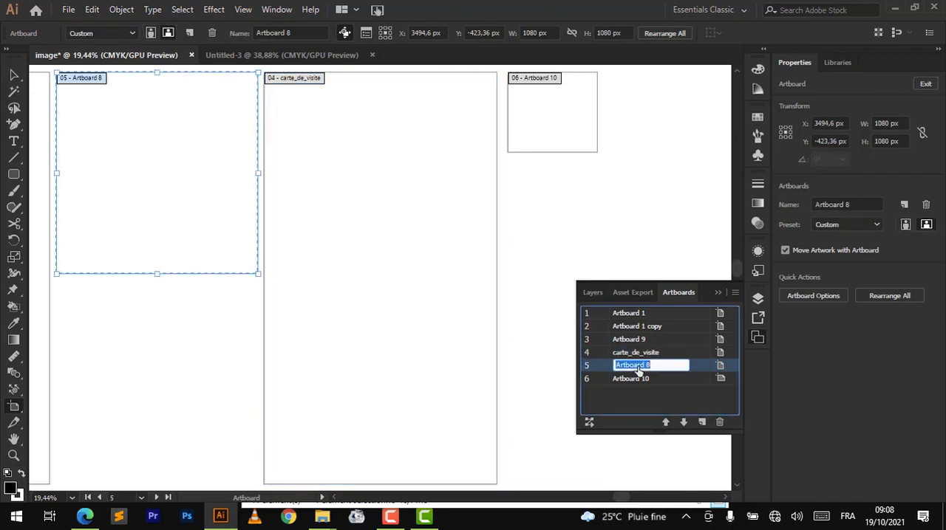
{"action": "key", "text": "BackSpace"}
{"action": "key", "text": "Return"}
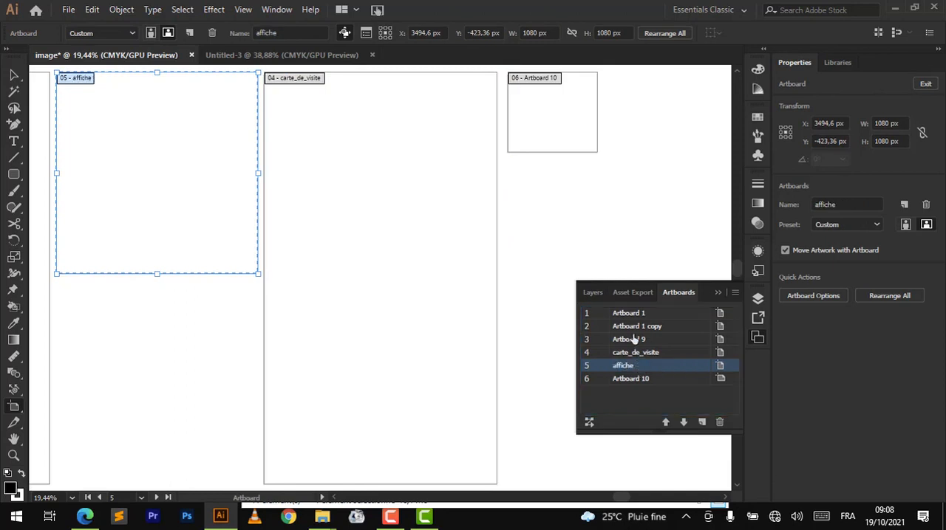
{"action": "double_click", "coordinate": [634, 339]}
{"action": "key", "text": "BackSpace"}
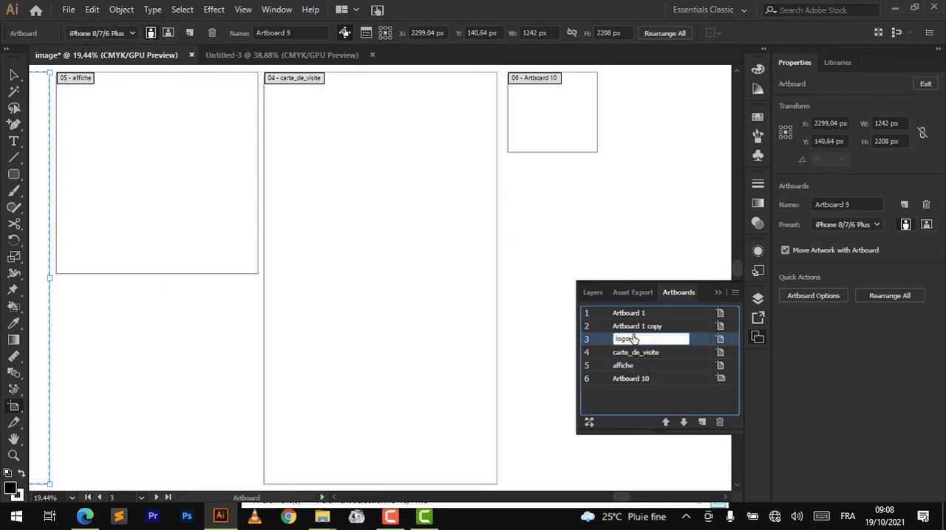
{"action": "type", "text": "logo"}
{"action": "key", "text": "Return"}
- Look over the whole row of artboards from Artboard 1 to Artboard 10 and the free canvas beyond it
{"action": "scroll", "coordinate": [395, 208], "scroll_direction": "down", "scroll_amount": 2}
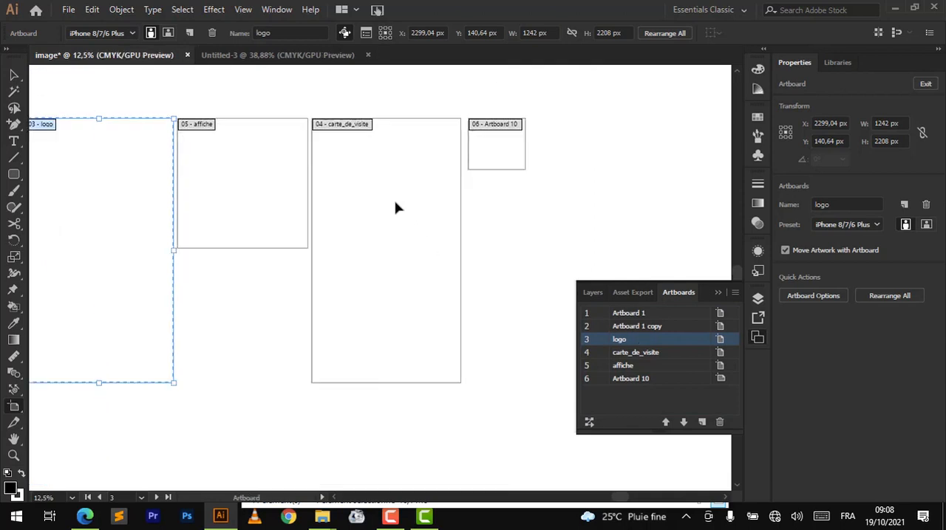
{"action": "scroll", "coordinate": [396, 208], "scroll_direction": "left", "scroll_amount": 2}
{"action": "scroll", "coordinate": [396, 209], "scroll_direction": "left", "scroll_amount": 2}
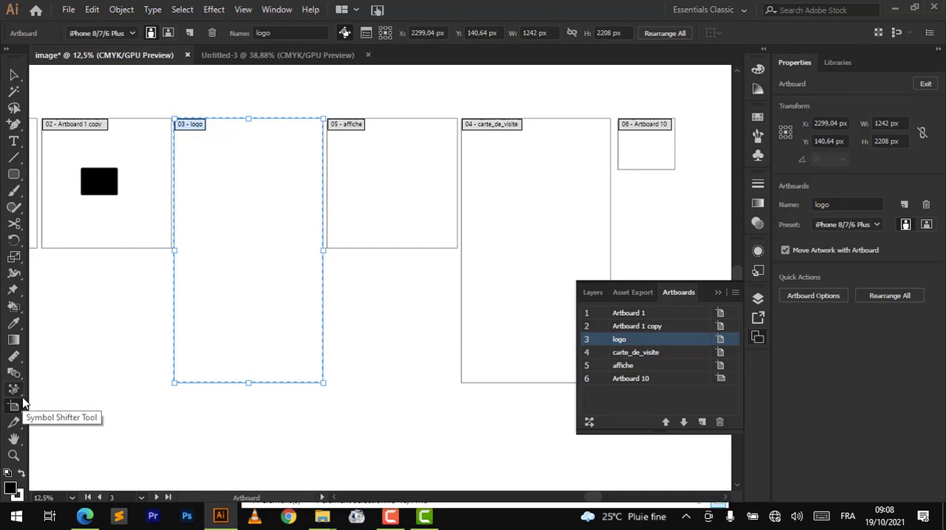
{"action": "scroll", "coordinate": [439, 243], "scroll_direction": "up", "scroll_amount": 4}
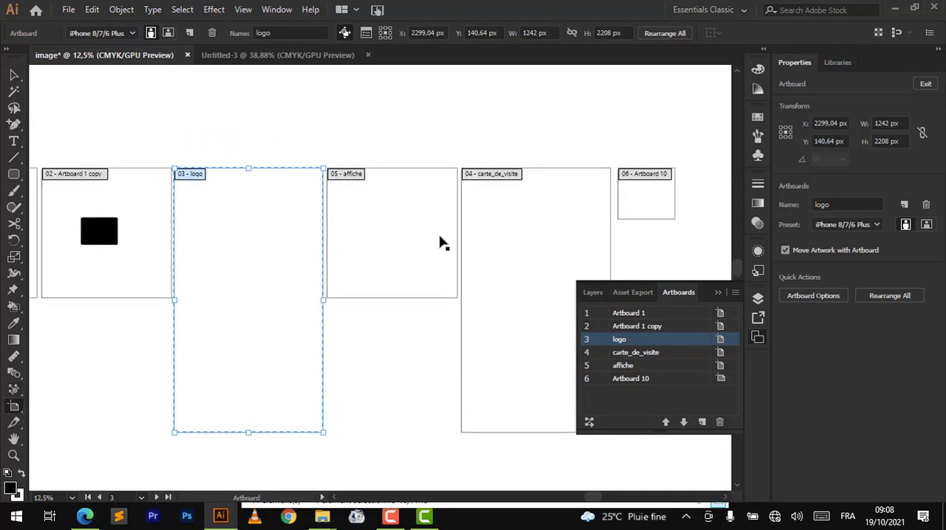
{"action": "scroll", "coordinate": [439, 243], "scroll_direction": "down", "scroll_amount": 3}
{"action": "scroll", "coordinate": [438, 243], "scroll_direction": "left", "scroll_amount": 5}
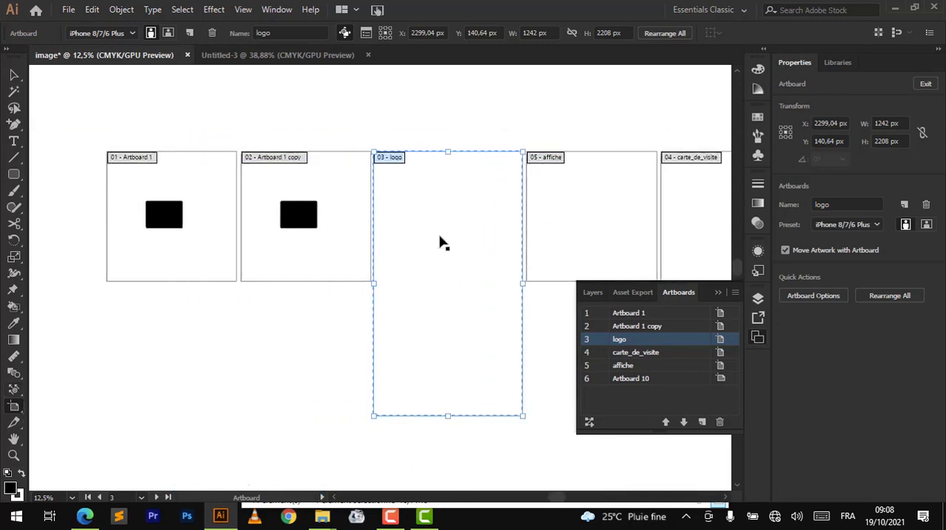
{"action": "scroll", "coordinate": [438, 244], "scroll_direction": "up", "scroll_amount": 3}
{"action": "scroll", "coordinate": [439, 243], "scroll_direction": "right", "scroll_amount": 3}
{"action": "scroll", "coordinate": [439, 243], "scroll_direction": "right", "scroll_amount": 5}
{"action": "scroll", "coordinate": [439, 243], "scroll_direction": "down", "scroll_amount": 5}
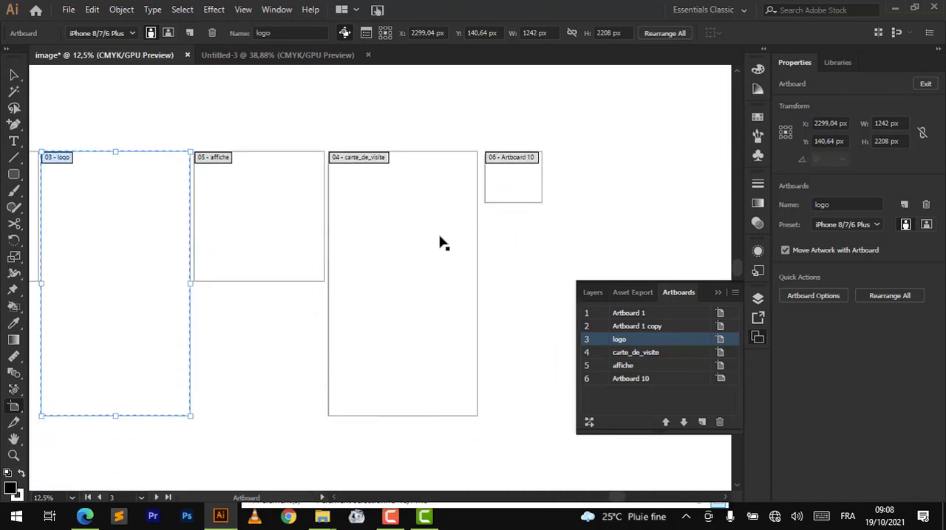
{"action": "scroll", "coordinate": [439, 244], "scroll_direction": "right", "scroll_amount": 3}
{"action": "scroll", "coordinate": [439, 243], "scroll_direction": "right", "scroll_amount": 4}
{"action": "scroll", "coordinate": [214, 114], "scroll_direction": "up", "scroll_amount": 3}
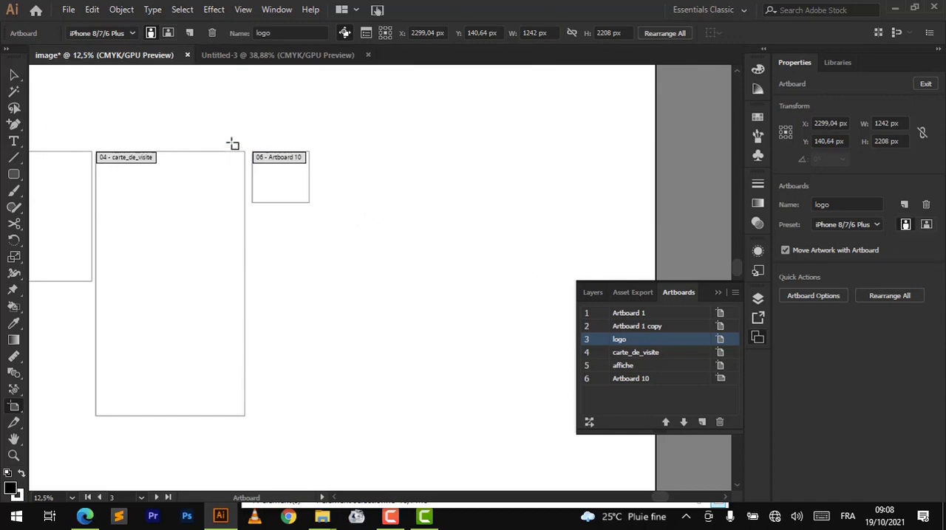
- Apply the A4 preset to the logo artboard, and place a new A4 artboard beside Artboard 10 at the end of the row
{"action": "left_click", "coordinate": [131, 32]}
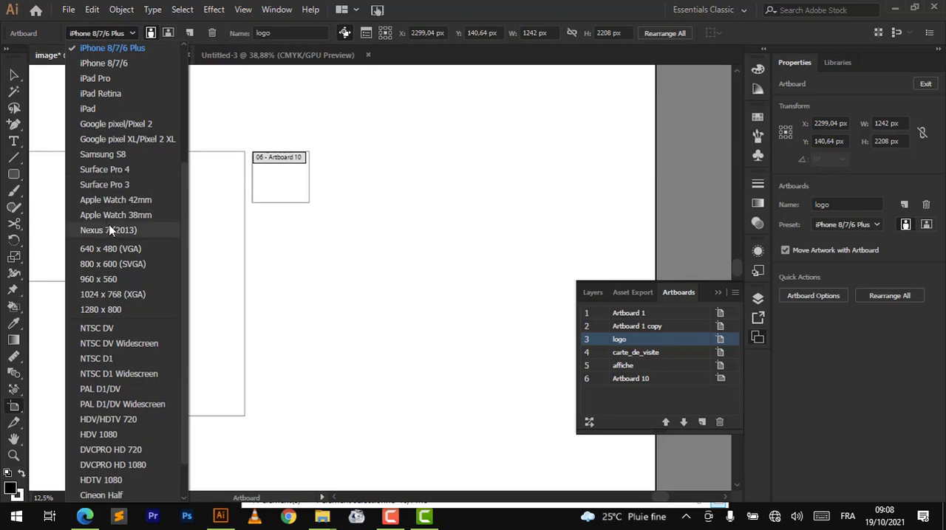
{"action": "scroll", "coordinate": [118, 248], "scroll_direction": "down", "scroll_amount": 1}
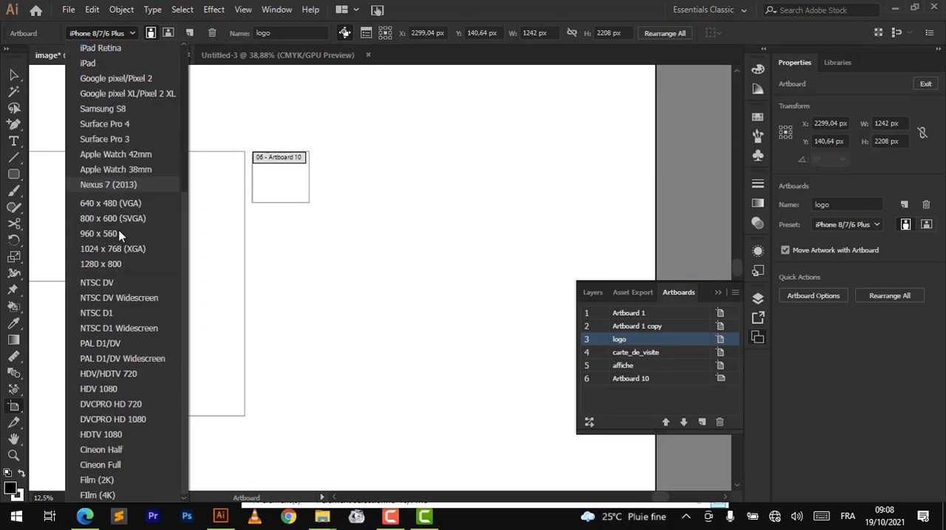
{"action": "scroll", "coordinate": [118, 236], "scroll_direction": "up", "scroll_amount": 5}
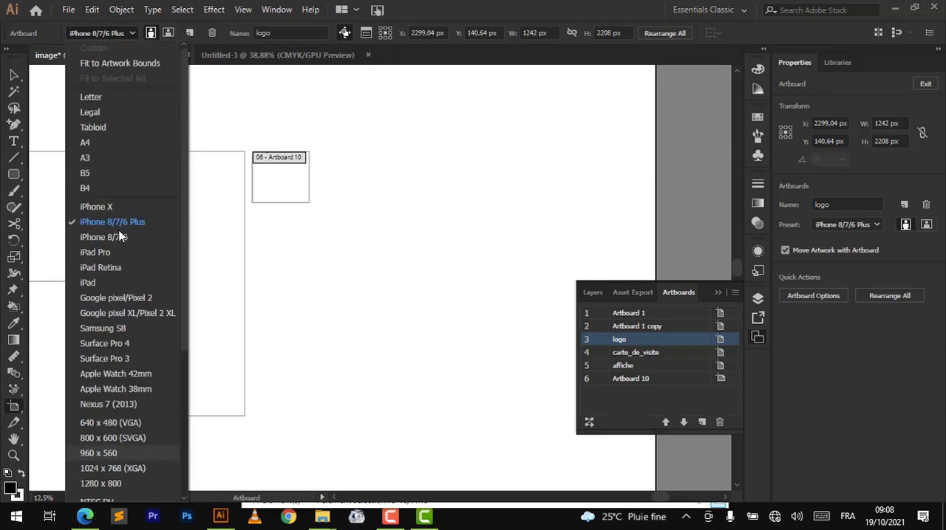
{"action": "left_click", "coordinate": [84, 143]}
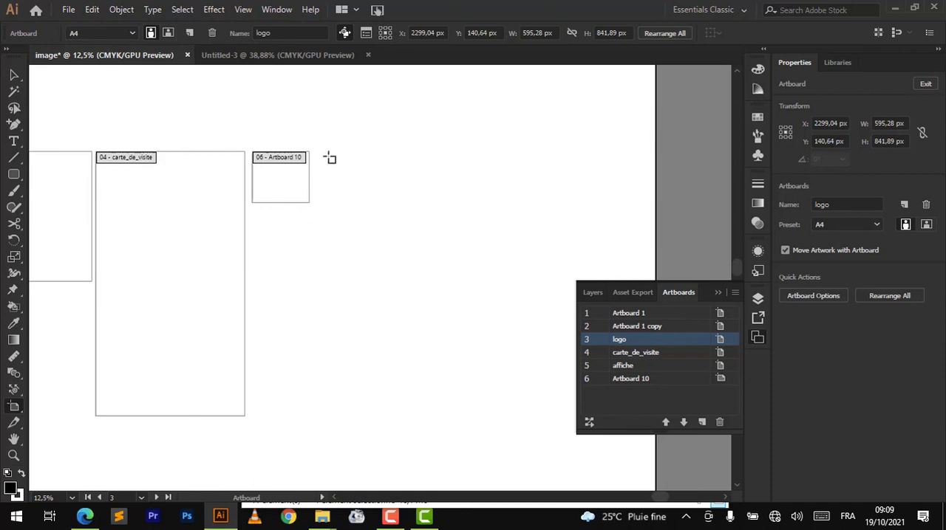
{"action": "left_click", "coordinate": [904, 204]}
{"action": "left_click_drag", "start_coordinate": [372, 234], "coordinate": [452, 149]}
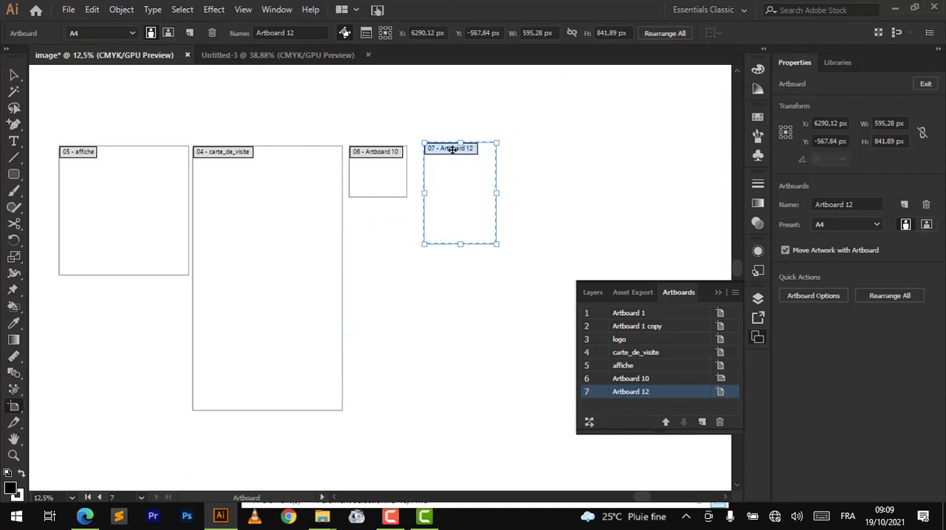
- Try the A3 preset on Artboard 12 and return it to A4
{"action": "left_click", "coordinate": [879, 224]}
{"action": "left_click", "coordinate": [826, 252]}
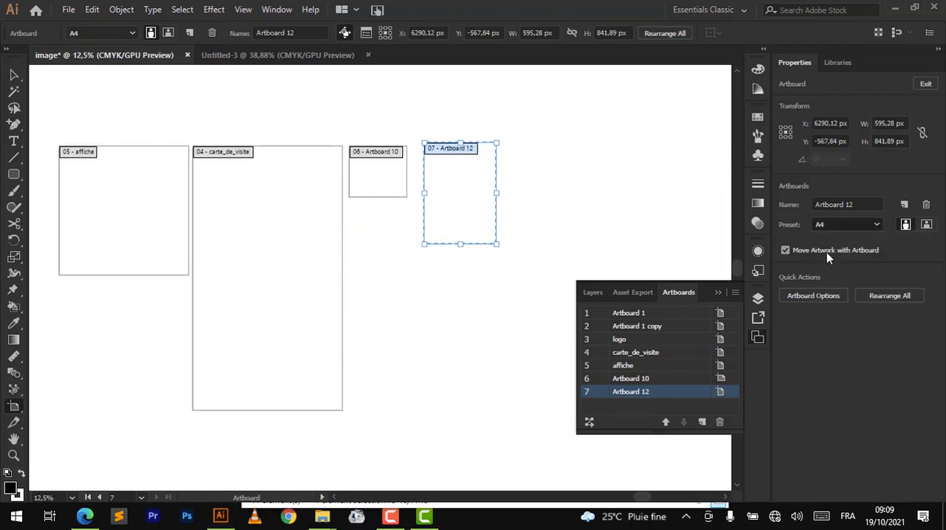
{"action": "left_click", "coordinate": [871, 224]}
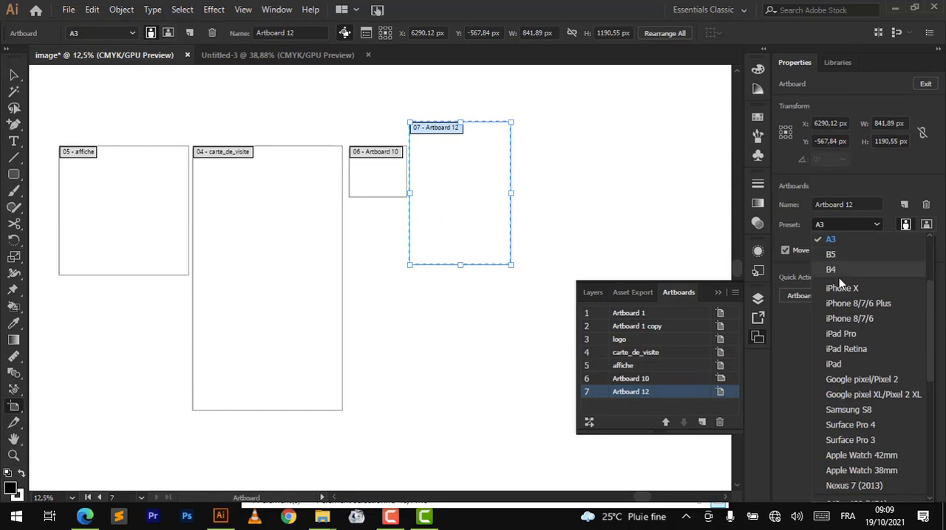
{"action": "scroll", "coordinate": [838, 270], "scroll_direction": "up", "scroll_amount": 2}
{"action": "left_click", "coordinate": [834, 331]}
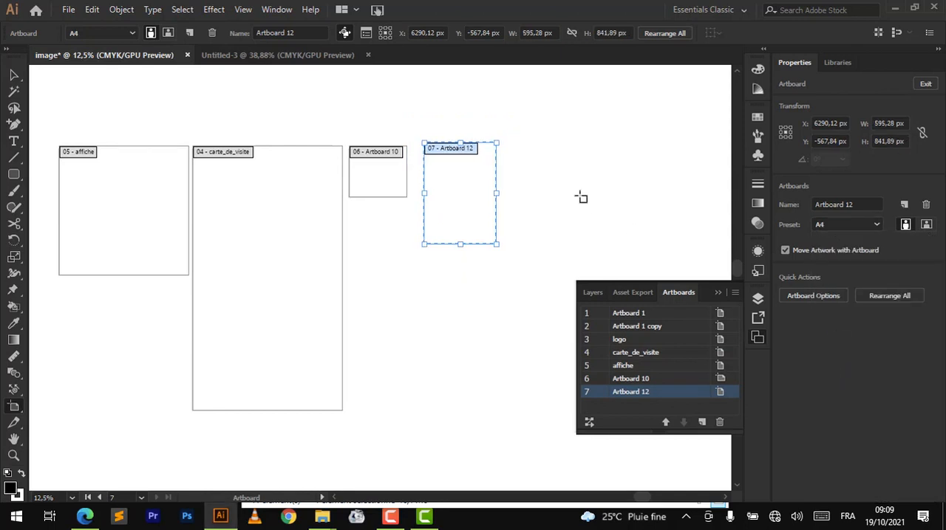
- Duplicate the A4 Artboard 12 and place the copy directly beside it, with their top edges aligned
{"action": "scroll", "coordinate": [543, 155], "scroll_direction": "up", "scroll_amount": 3}
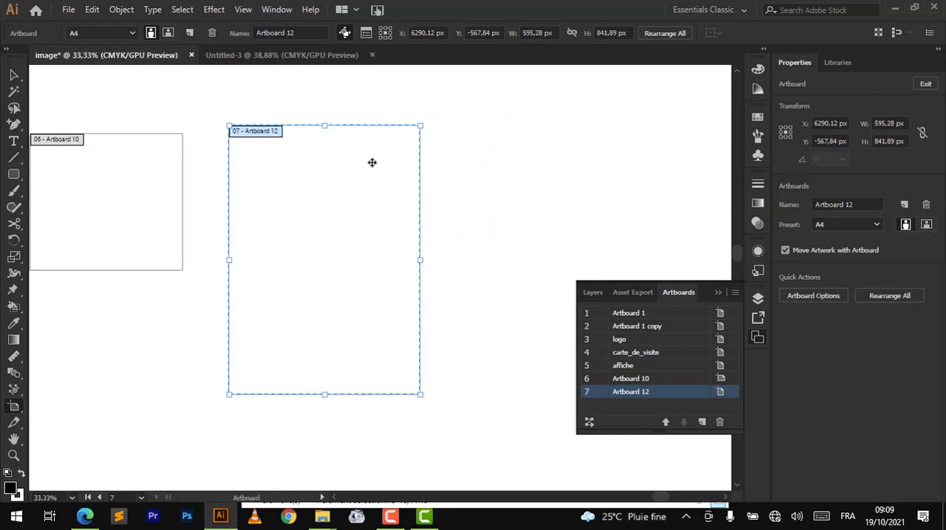
{"action": "scroll", "coordinate": [264, 201], "scroll_direction": "right", "scroll_amount": 1}
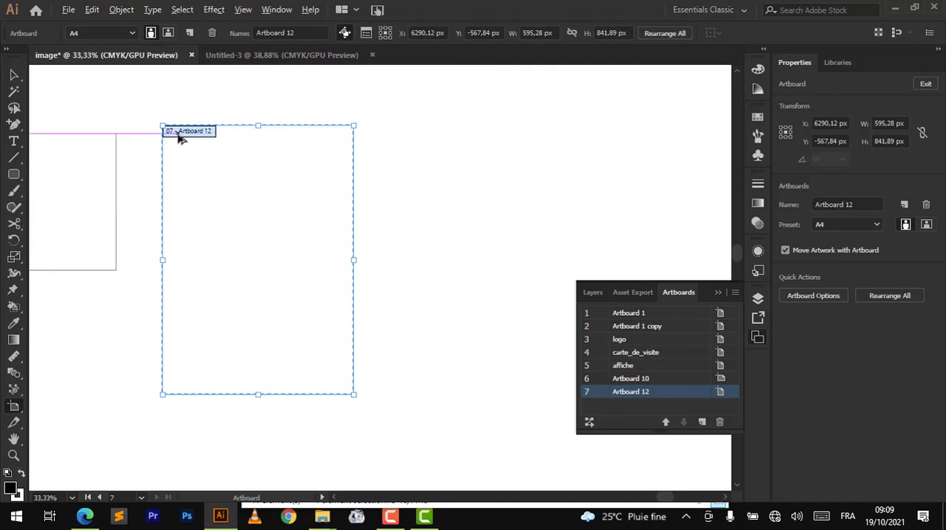
{"action": "left_click_drag", "start_coordinate": [188, 131], "coordinate": [372, 141]}
{"action": "scroll", "coordinate": [372, 137], "scroll_direction": "right", "scroll_amount": 2}
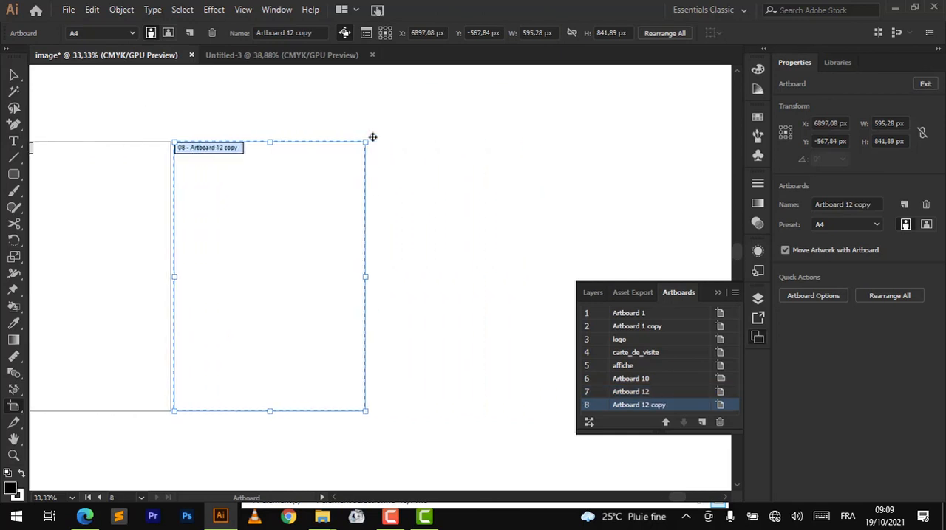
- Add three more A4 artboards following Artboard 12 copy
{"action": "left_click", "coordinate": [904, 204]}
{"action": "left_click", "coordinate": [904, 205]}
{"action": "left_click", "coordinate": [905, 205]}
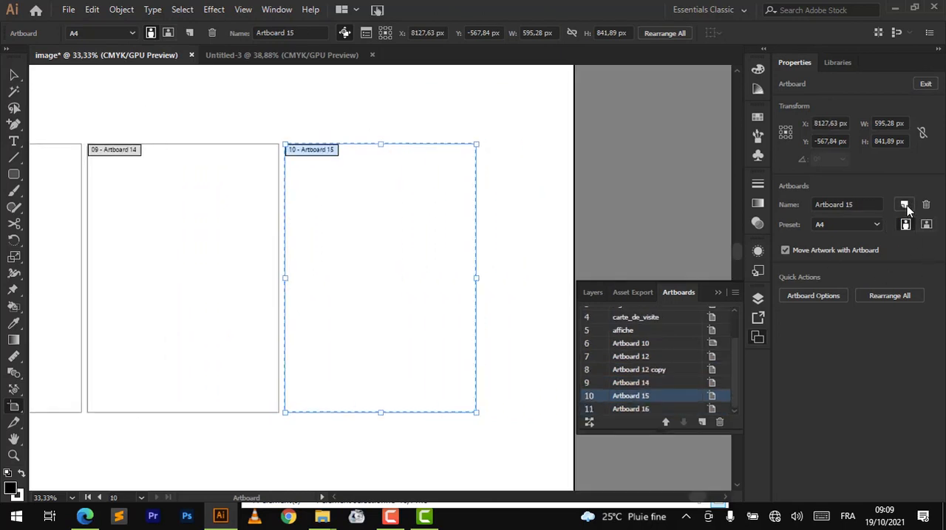
- Examine the full canvas and the placement of all artboards, switching to the Selection tool and back to the Artboard tool
{"action": "scroll", "coordinate": [323, 244], "scroll_direction": "down", "scroll_amount": 5}
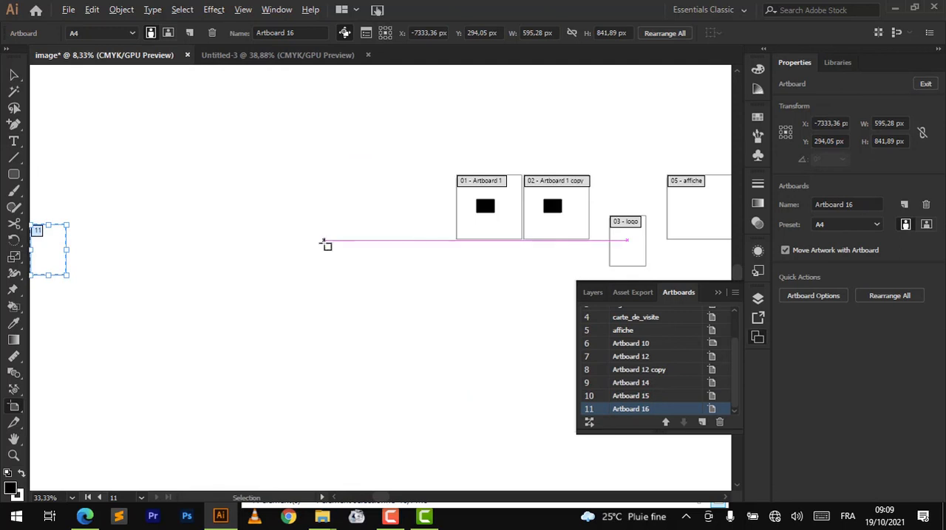
{"action": "scroll", "coordinate": [323, 243], "scroll_direction": "down", "scroll_amount": 2}
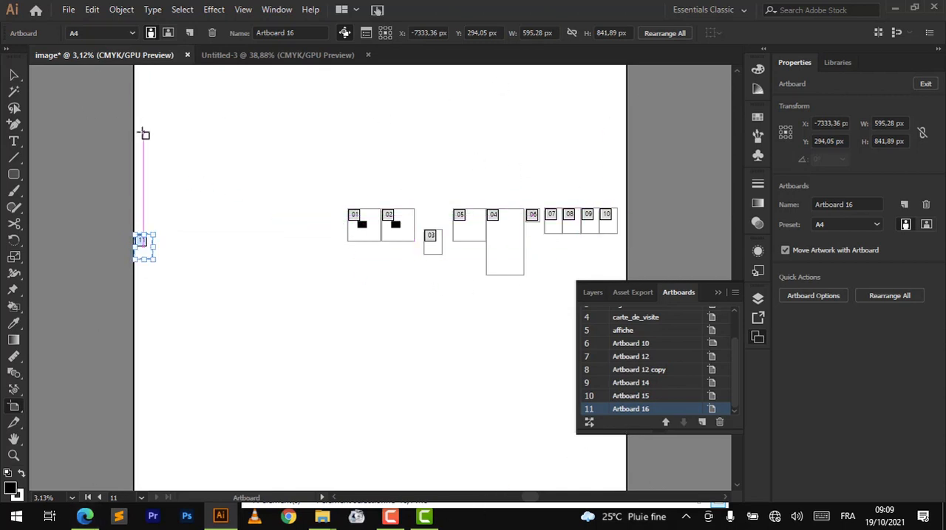
{"action": "left_click", "coordinate": [14, 74]}
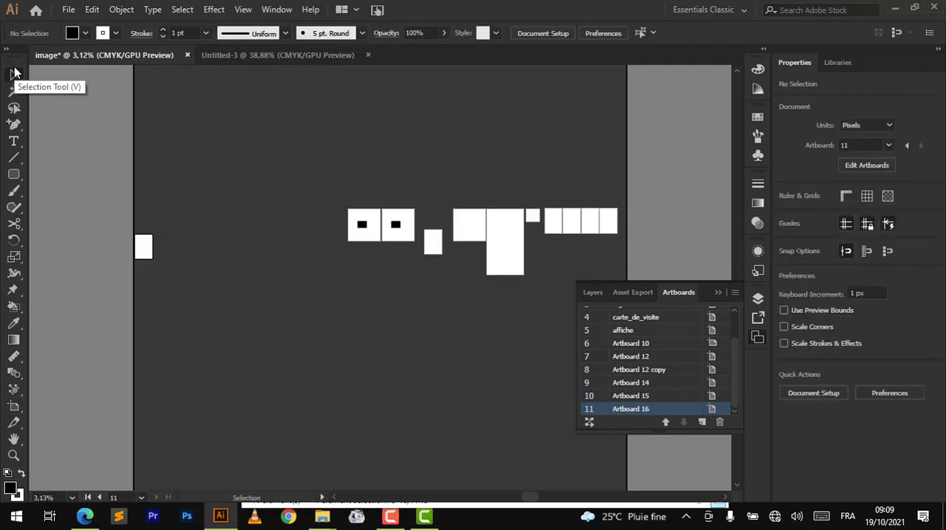
{"action": "left_click", "coordinate": [15, 408]}
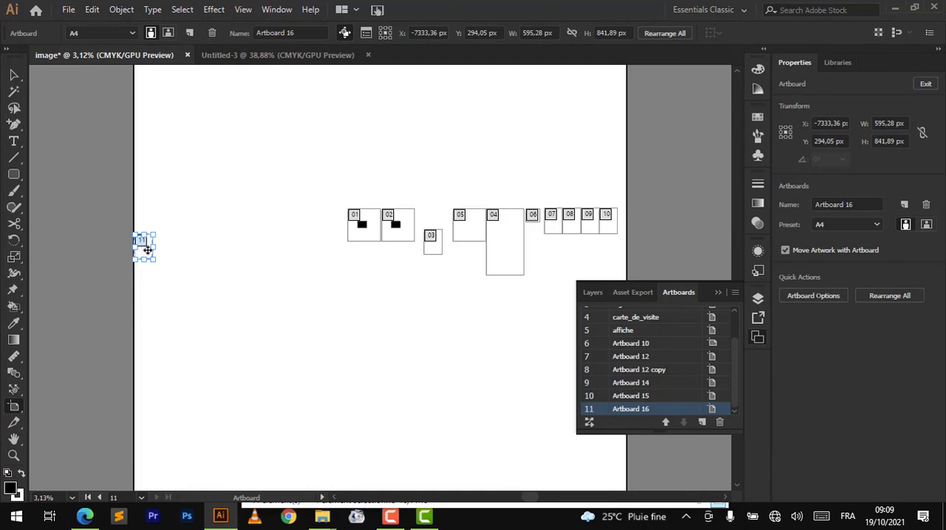
- Try to draw an artboard of about 2066 × 1405 px outside the canvas, just above its upper-left corner
{"action": "scroll", "coordinate": [296, 228], "scroll_direction": "up", "scroll_amount": 3}
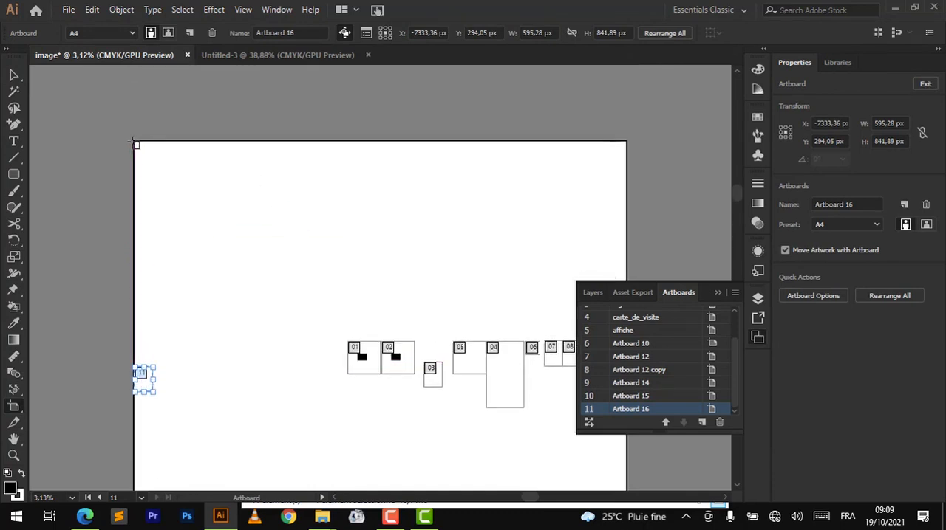
{"action": "left_click_drag", "start_coordinate": [135, 144], "coordinate": [197, 98]}
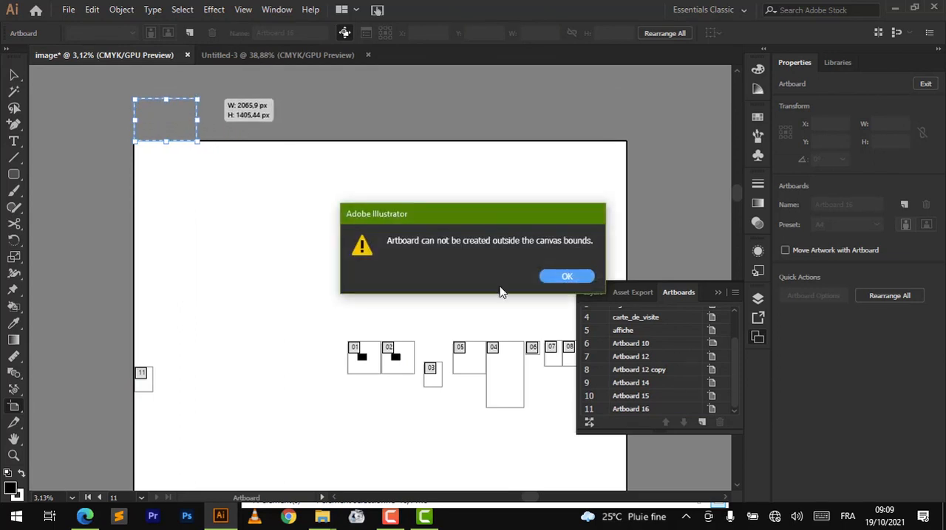
{"action": "left_click", "coordinate": [559, 285]}
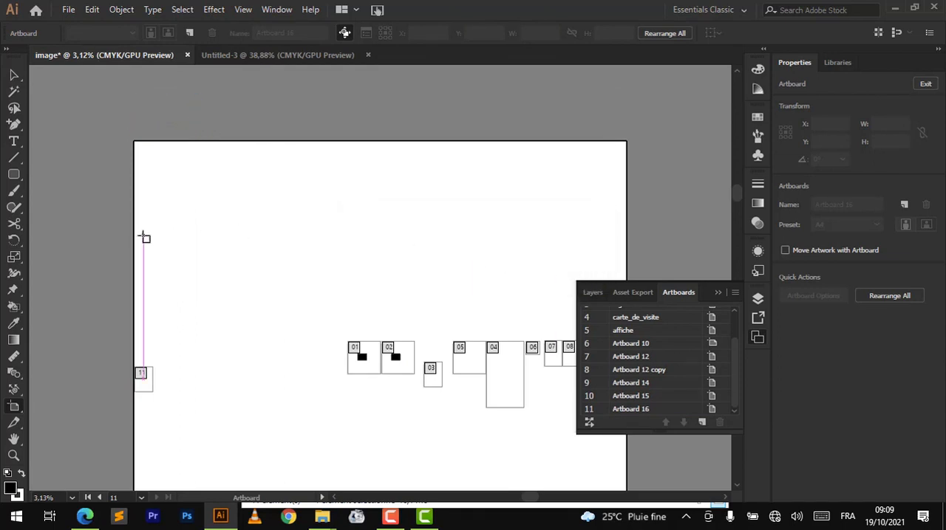
{"action": "scroll", "coordinate": [145, 238], "scroll_direction": "down", "scroll_amount": 5}
{"action": "scroll", "coordinate": [143, 237], "scroll_direction": "up", "scroll_amount": 4}
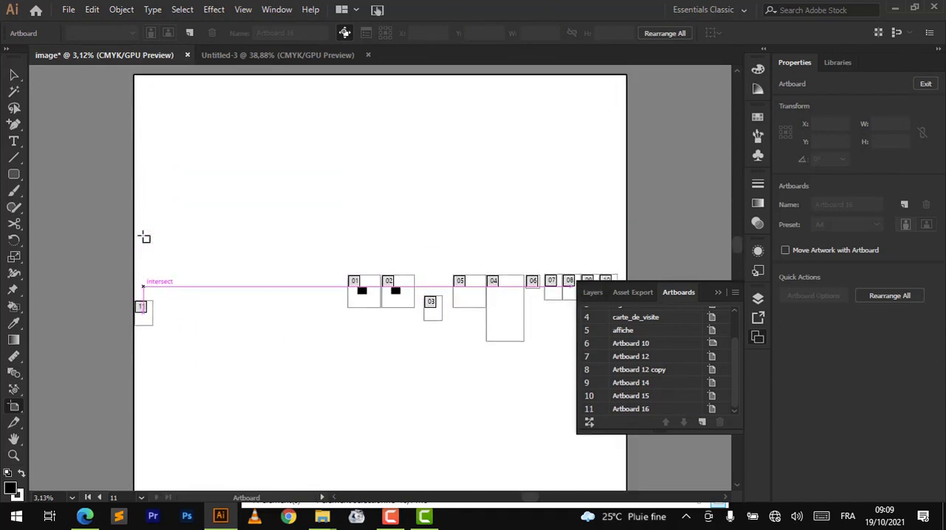
{"action": "scroll", "coordinate": [189, 242], "scroll_direction": "down", "scroll_amount": 2}
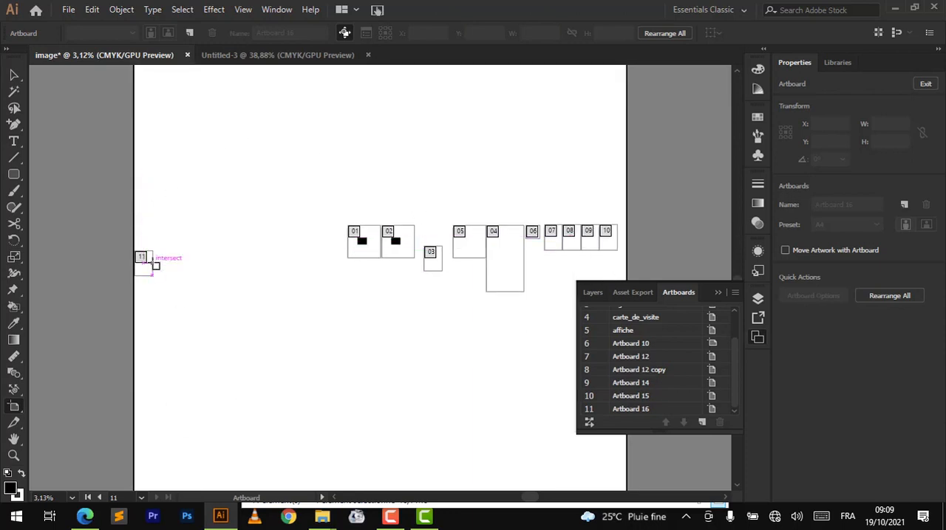
- Delete the A4 Artboard 16 at the canvas's far edge and collapse the Artboards list
{"action": "left_click", "coordinate": [141, 259]}
{"action": "key", "text": "Delete"}
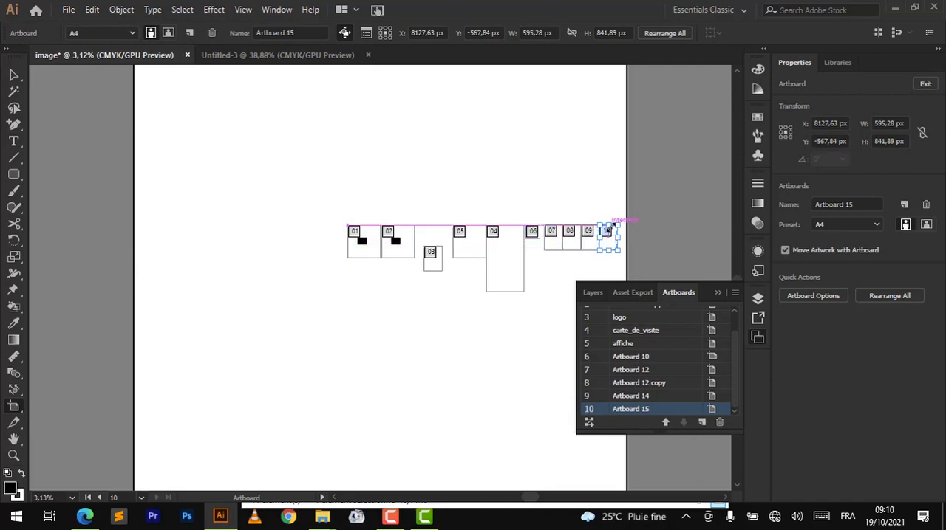
{"action": "scroll", "coordinate": [587, 201], "scroll_direction": "down", "scroll_amount": 3}
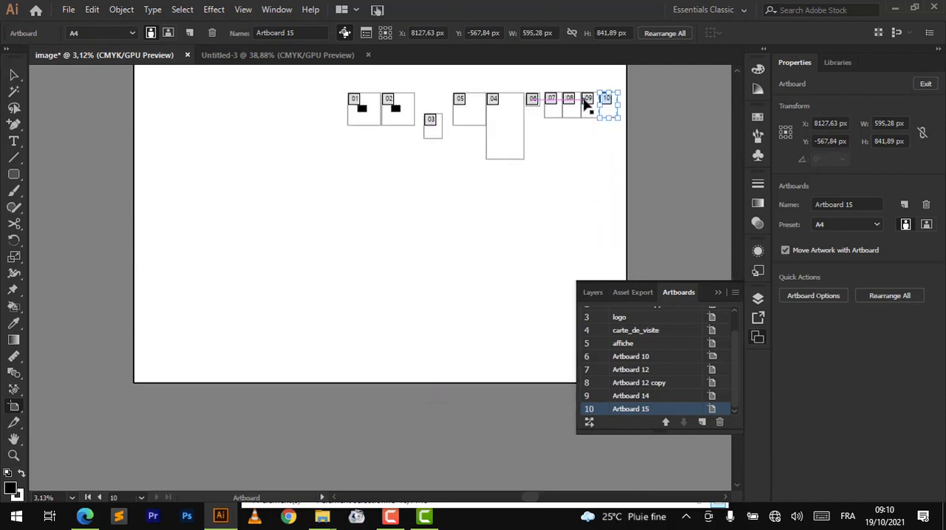
{"action": "scroll", "coordinate": [588, 101], "scroll_direction": "up", "scroll_amount": 2}
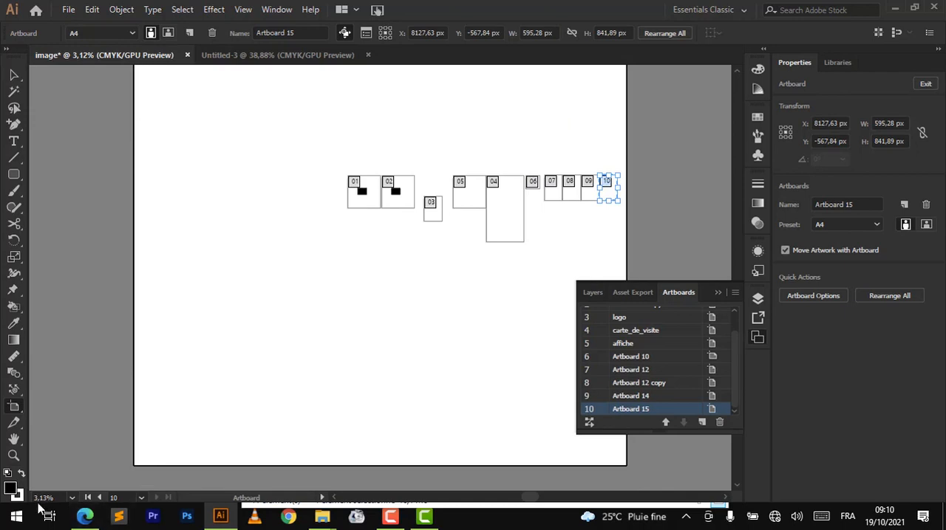
{"action": "scroll", "coordinate": [593, 190], "scroll_direction": "up", "scroll_amount": 4}
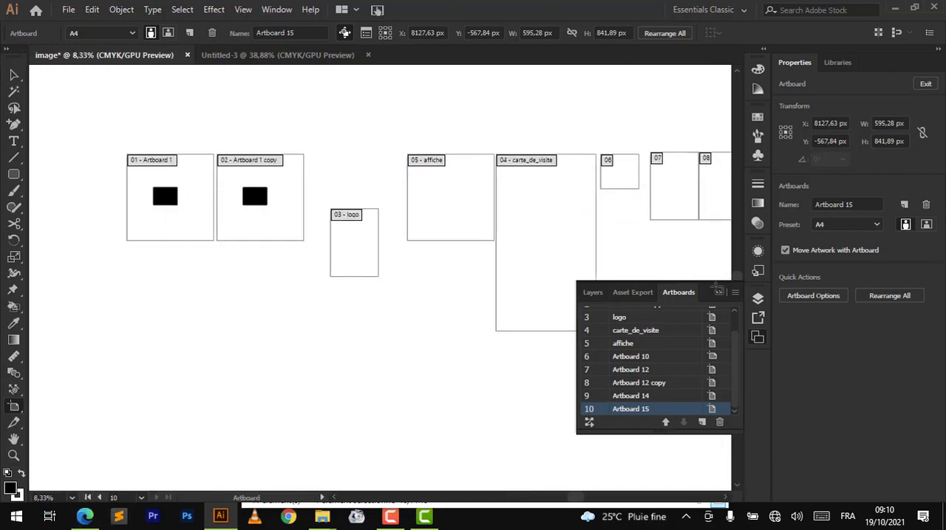
{"action": "left_click", "coordinate": [717, 293]}
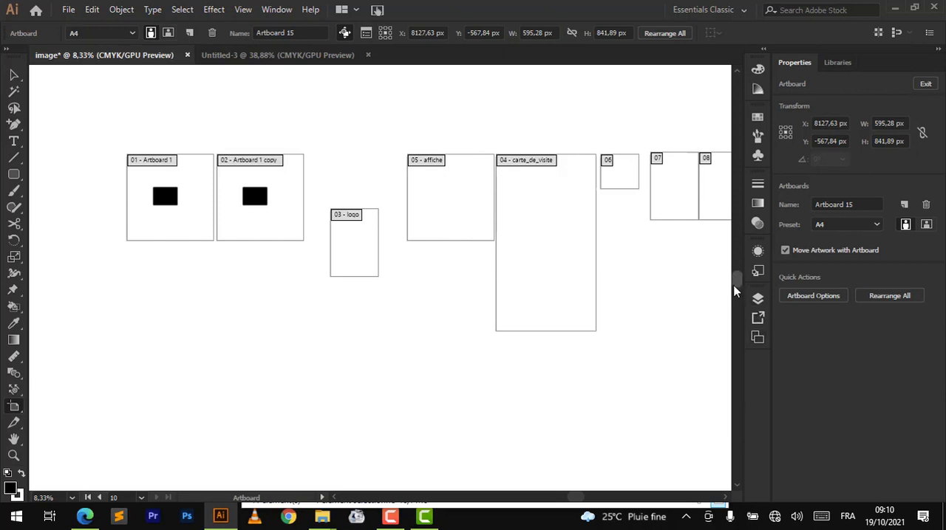
{"action": "left_click_drag", "start_coordinate": [739, 281], "coordinate": [735, 252]}
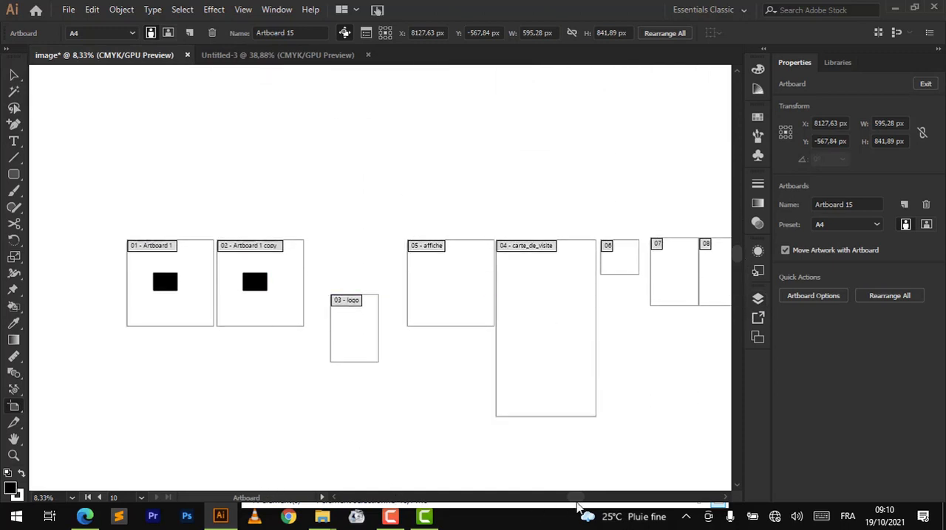
{"action": "mouse_move", "coordinate": [580, 499]}
{"action": "left_mouse_down"}
{"action": "mouse_move", "coordinate": [633, 499]}
{"action": "mouse_move", "coordinate": [564, 506]}
{"action": "left_mouse_up"}
{"action": "left_click", "coordinate": [220, 516]}
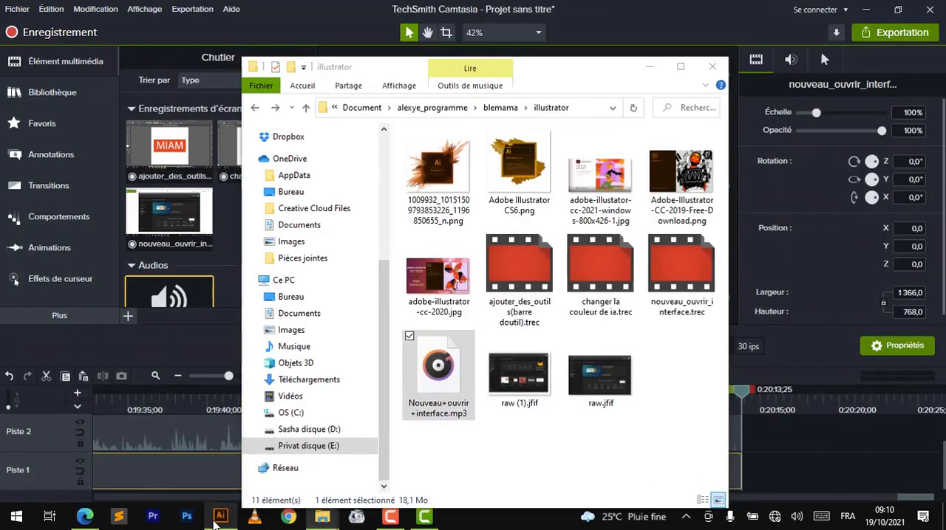
{"action": "left_click", "coordinate": [216, 520]}
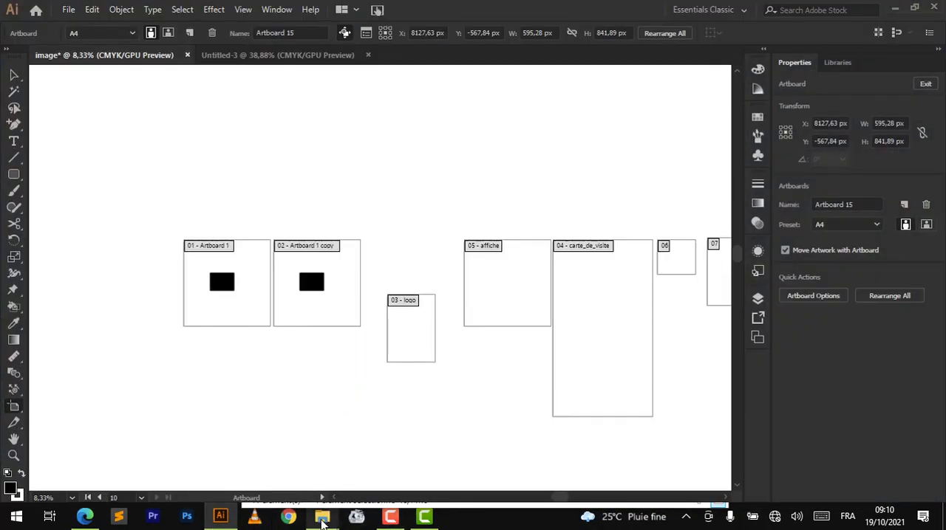
{"action": "mouse_move", "coordinate": [322, 523]}
{"action": "left_click", "coordinate": [236, 437]}
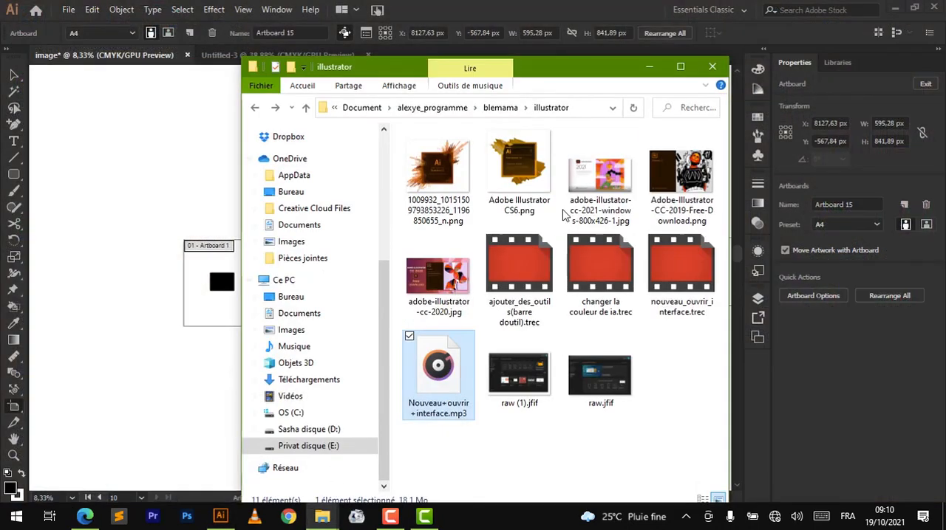
{"action": "left_click", "coordinate": [650, 68]}
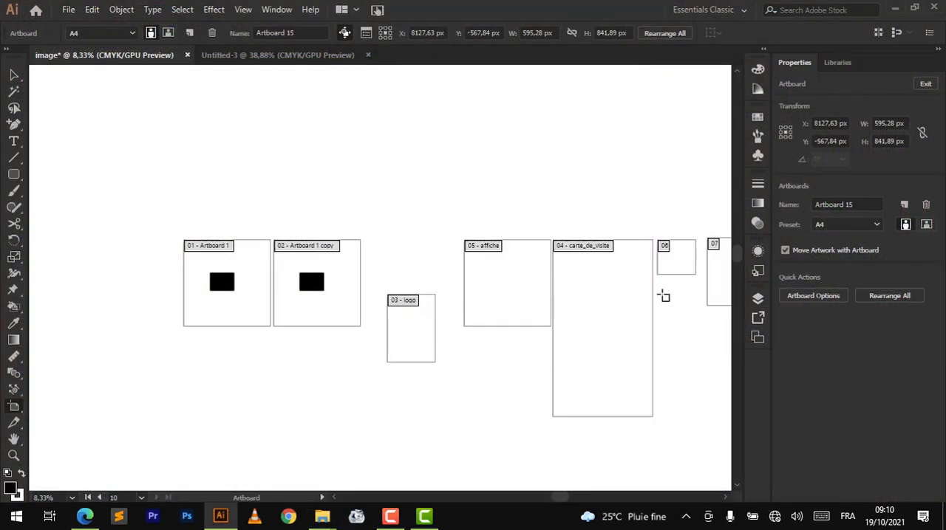
- Examine the row of A4 artboards up to Artboard 15 at closer range, returning to the Artboard tool
{"action": "mouse_move", "coordinate": [584, 499]}
{"action": "left_mouse_down"}
{"action": "mouse_move", "coordinate": [640, 495]}
{"action": "mouse_move", "coordinate": [475, 498]}
{"action": "mouse_move", "coordinate": [599, 488]}
{"action": "mouse_move", "coordinate": [576, 490]}
{"action": "left_mouse_up"}
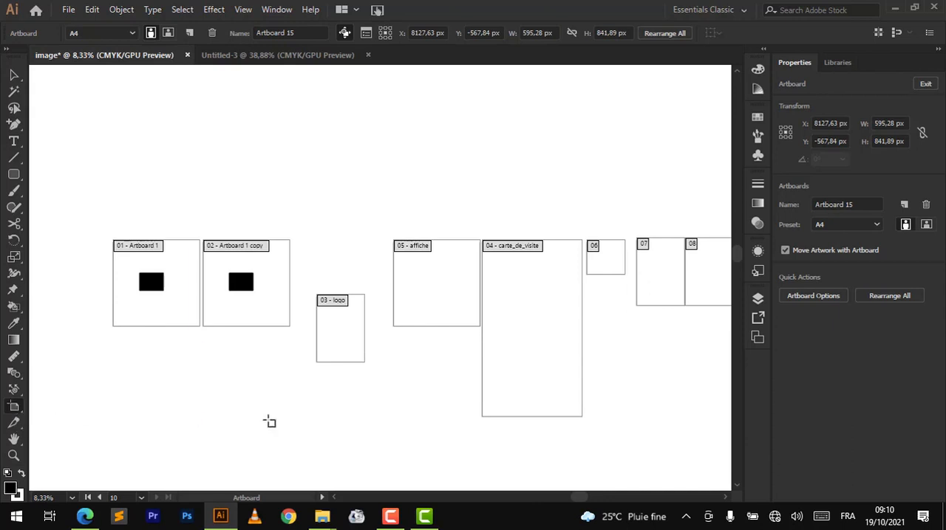
{"action": "left_click", "coordinate": [13, 455]}
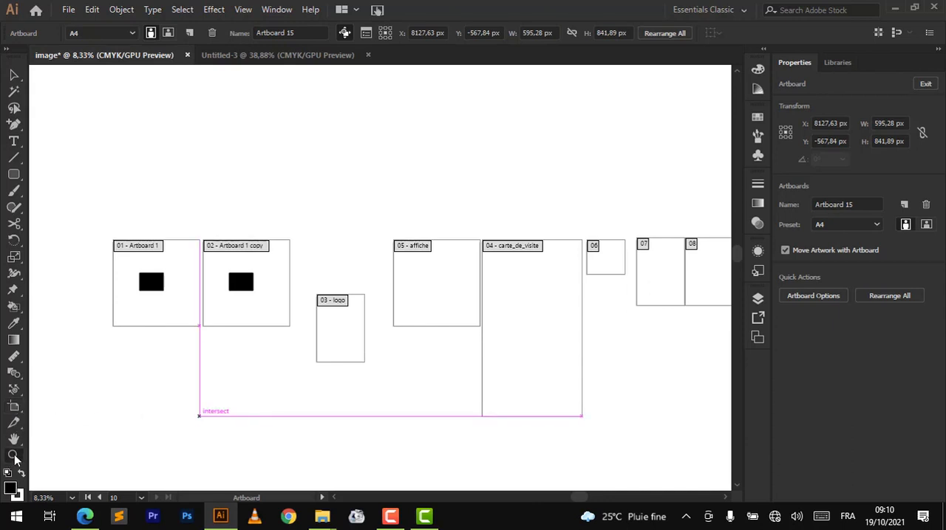
{"action": "left_click", "coordinate": [426, 306]}
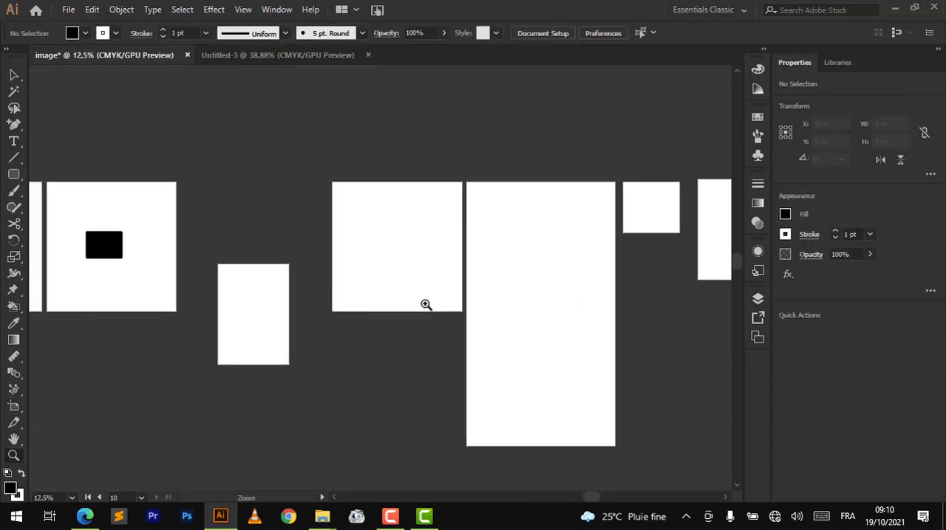
{"action": "left_click", "coordinate": [724, 210]}
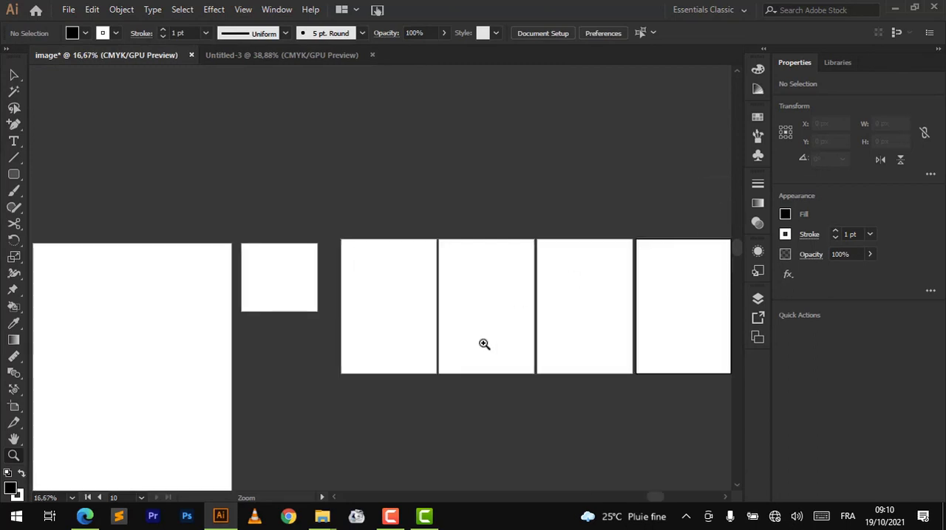
{"action": "left_click", "coordinate": [14, 407]}
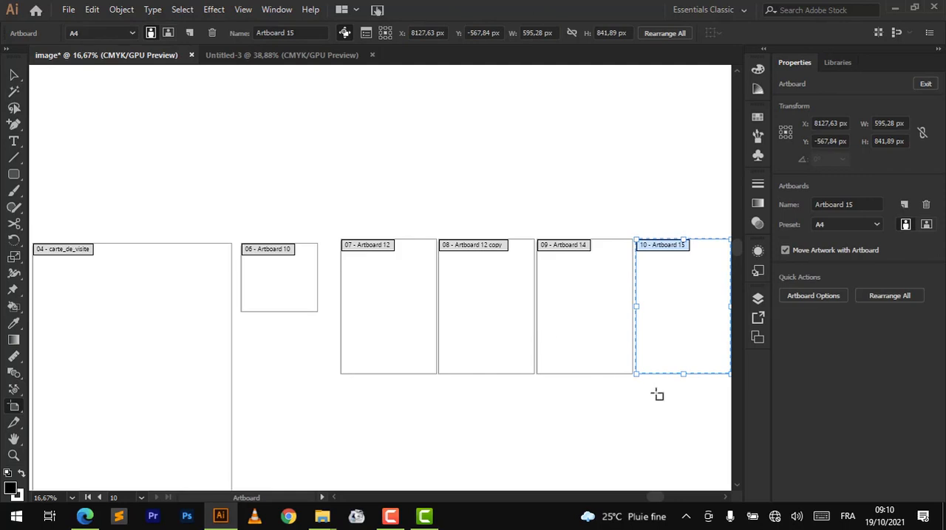
{"action": "scroll", "coordinate": [657, 394], "scroll_direction": "right", "scroll_amount": 2}
{"action": "scroll", "coordinate": [656, 395], "scroll_direction": "down", "scroll_amount": 1}
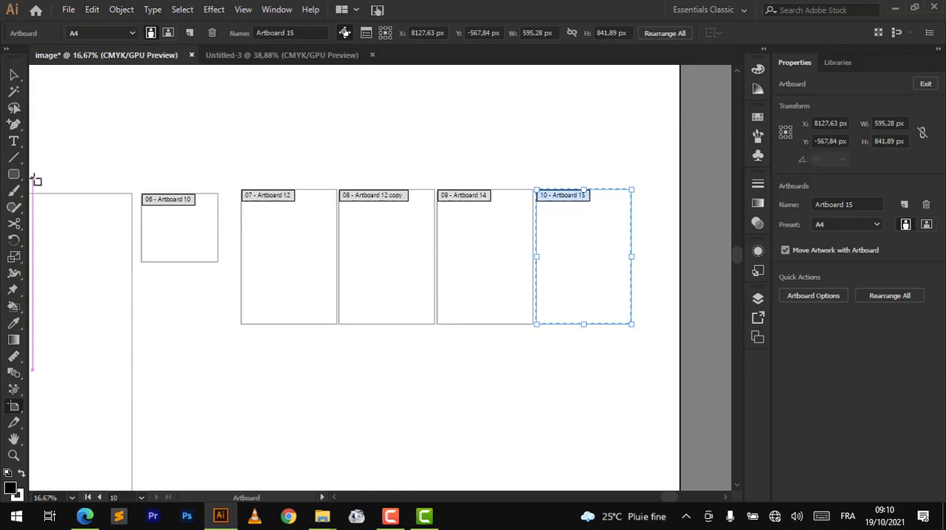
- Switch to the Selection tool and use the Artboards list to fit the carte_de_visite artboard in the view
{"action": "left_click", "coordinate": [13, 74]}
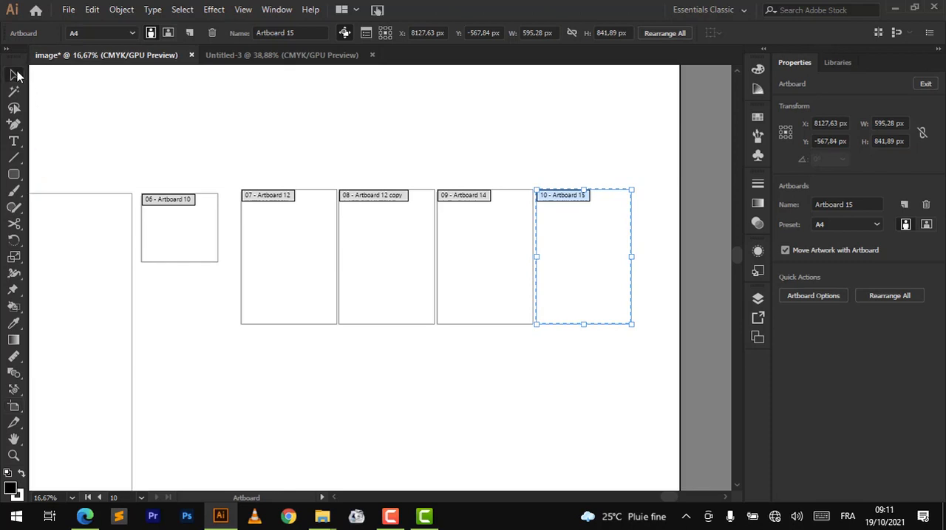
{"action": "left_click", "coordinate": [758, 299]}
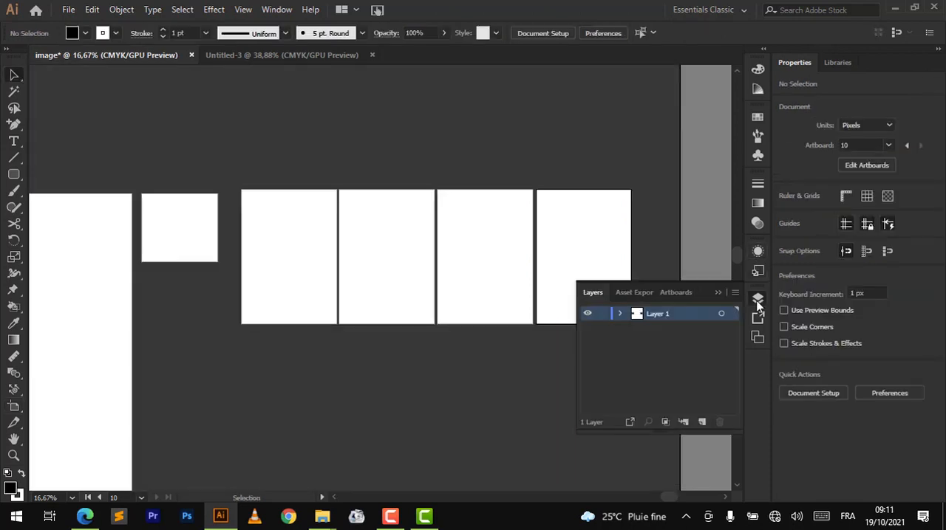
{"action": "left_click", "coordinate": [690, 292]}
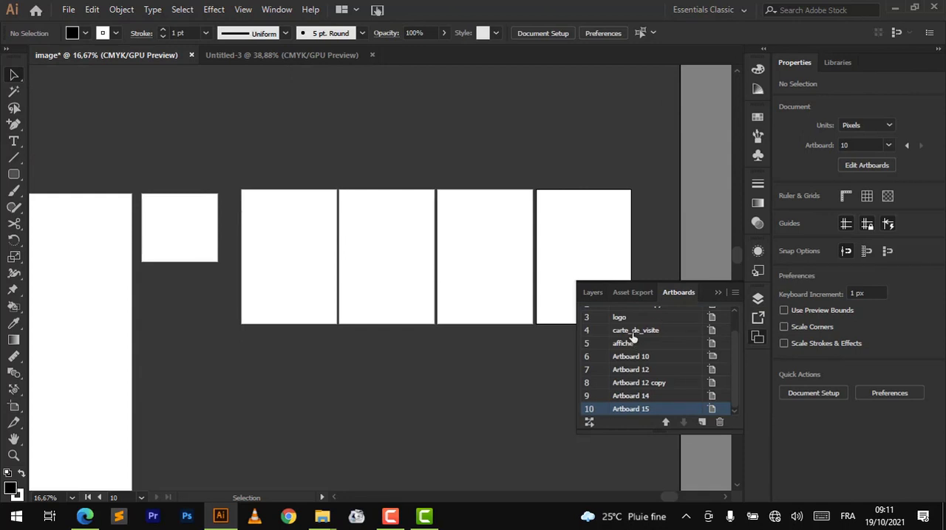
{"action": "left_click", "coordinate": [631, 334]}
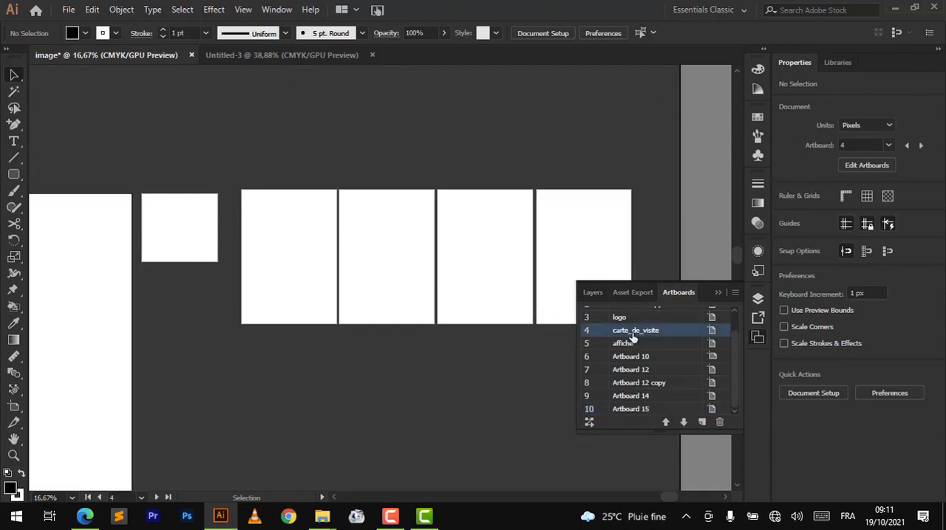
{"action": "double_click", "coordinate": [632, 334]}
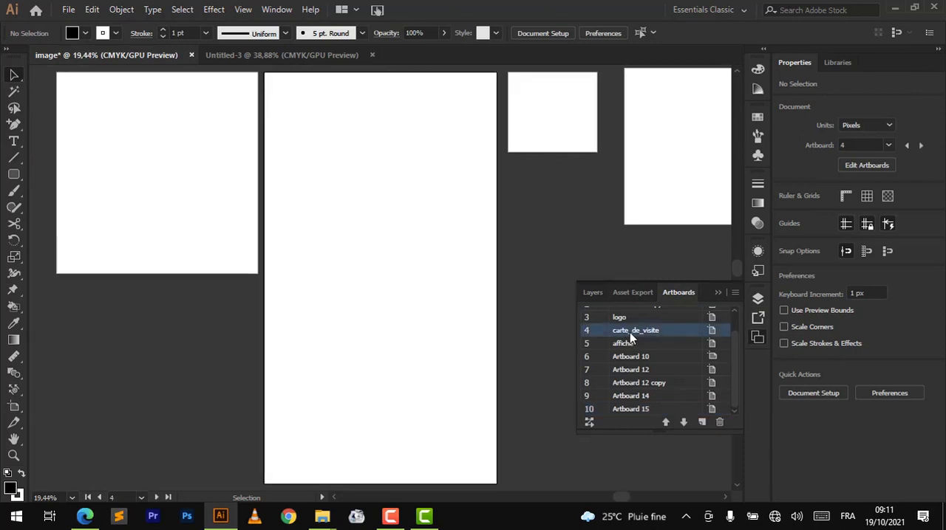
- Make affiche and Artboard 10 active in turn, and fit Artboard 15 in the view
{"action": "left_click", "coordinate": [630, 347]}
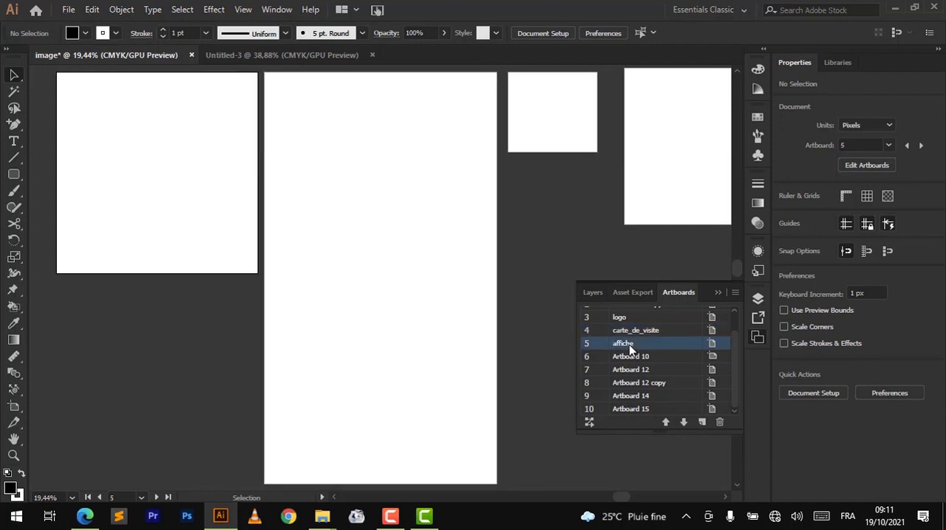
{"action": "left_click", "coordinate": [629, 358]}
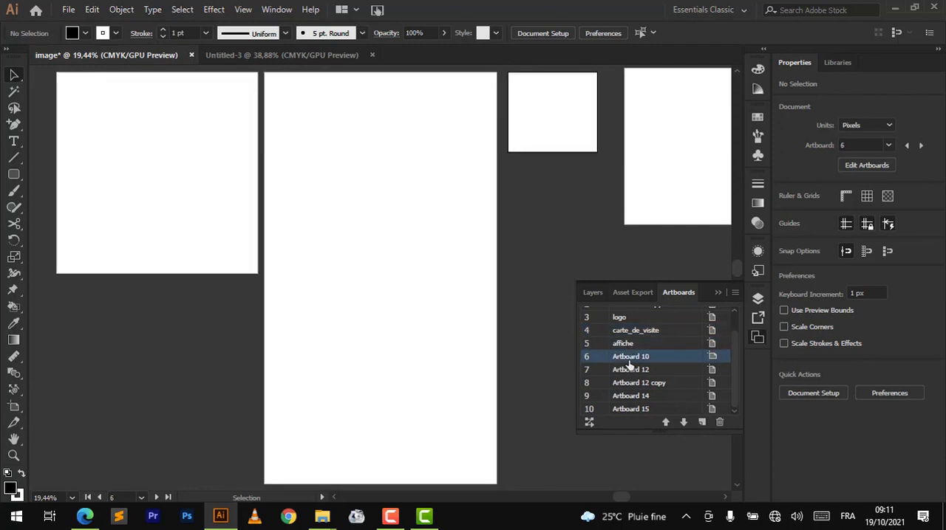
{"action": "left_click", "coordinate": [640, 411]}
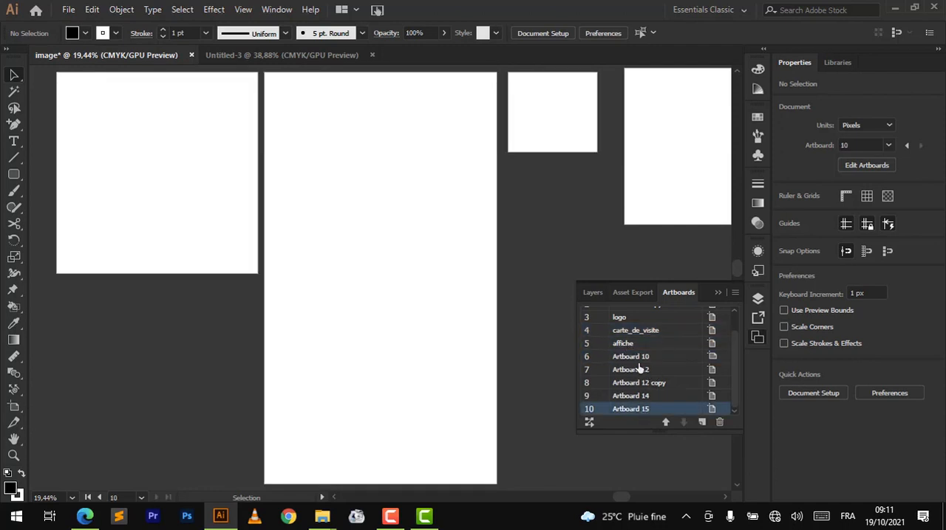
{"action": "double_click", "coordinate": [633, 413]}
- Activate Artboard 10, logo and Artboard 1 copy from the list, and fit Artboard 1 in the view
{"action": "left_click", "coordinate": [640, 358]}
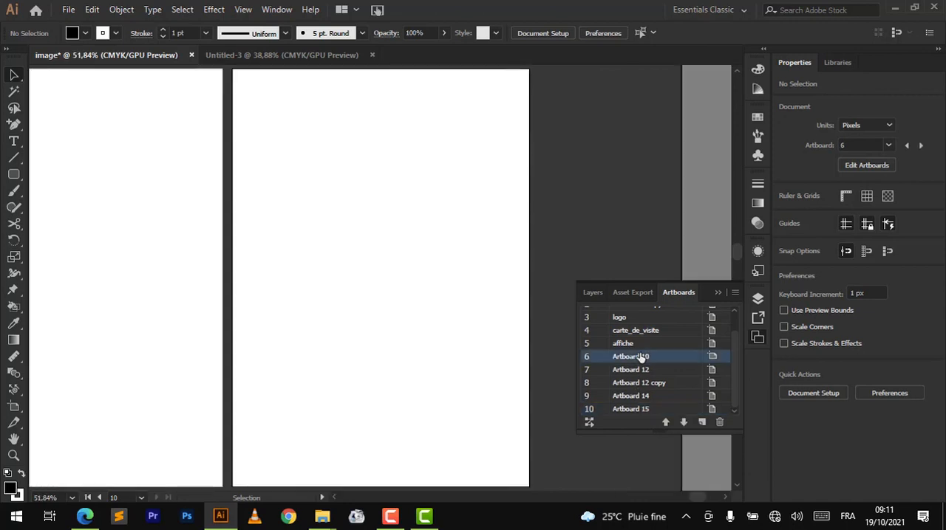
{"action": "double_click", "coordinate": [642, 358]}
{"action": "key", "text": "Return"}
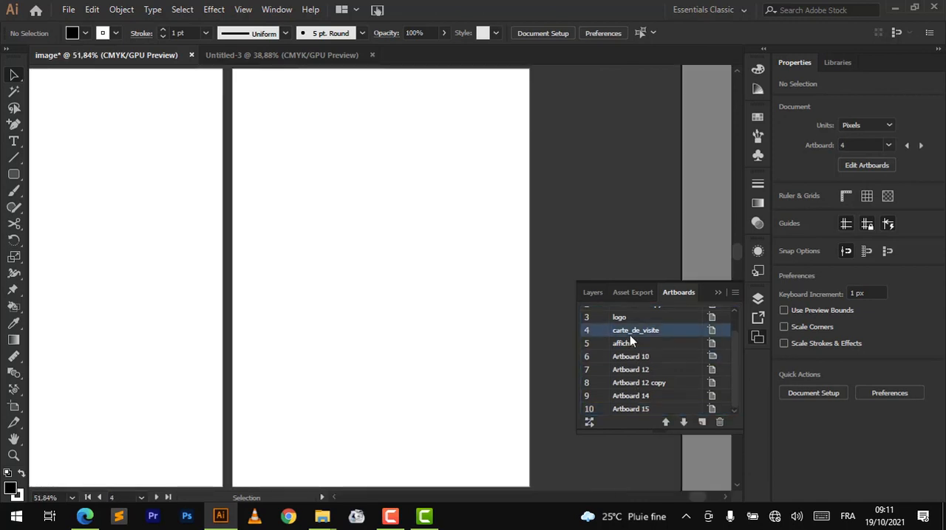
{"action": "left_click", "coordinate": [618, 318]}
{"action": "scroll", "coordinate": [628, 320], "scroll_direction": "up", "scroll_amount": 1}
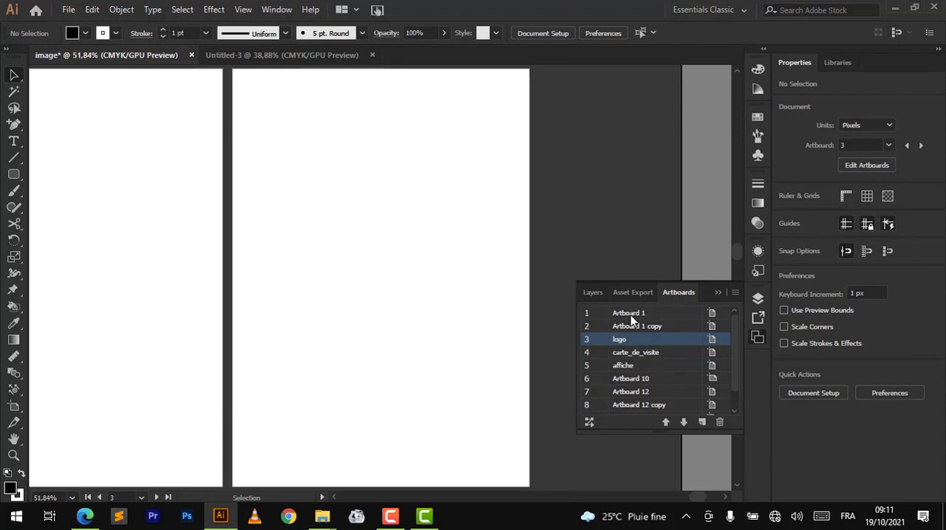
{"action": "left_click", "coordinate": [637, 330]}
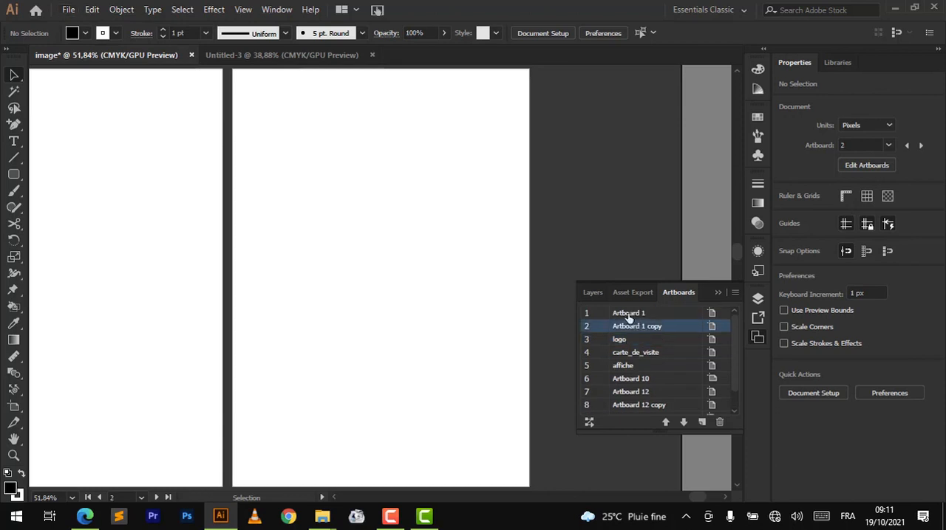
{"action": "left_click", "coordinate": [628, 317]}
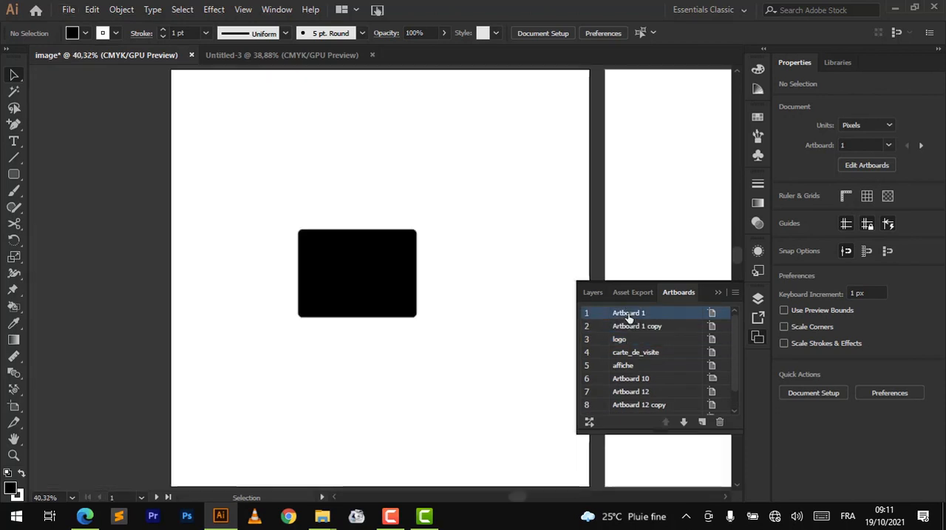
- Activate the logo artboard and jump from there to Artboard 15, the tenth in the list
{"action": "left_click", "coordinate": [621, 341]}
{"action": "scroll", "coordinate": [642, 390], "scroll_direction": "down", "scroll_amount": 1}
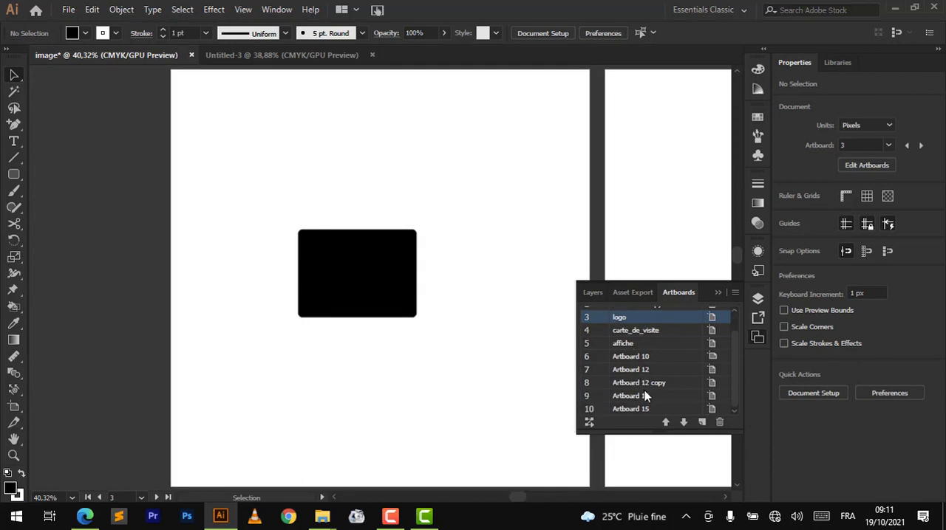
{"action": "left_click", "coordinate": [644, 408]}
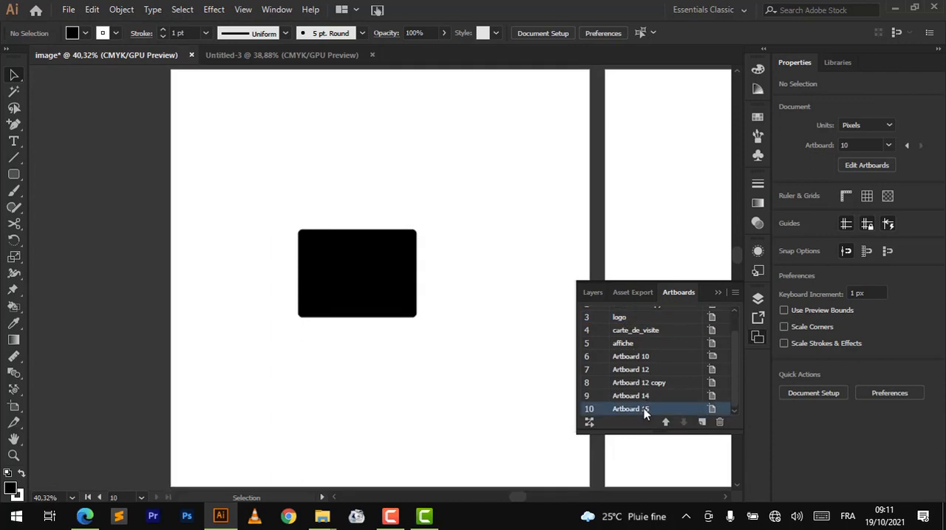
{"action": "left_click", "coordinate": [589, 410]}
- Jump to Artboard 1 copy, the second in the list, and on to Artboard 12 copy, the eighth
{"action": "scroll", "coordinate": [640, 333], "scroll_direction": "up", "scroll_amount": 1}
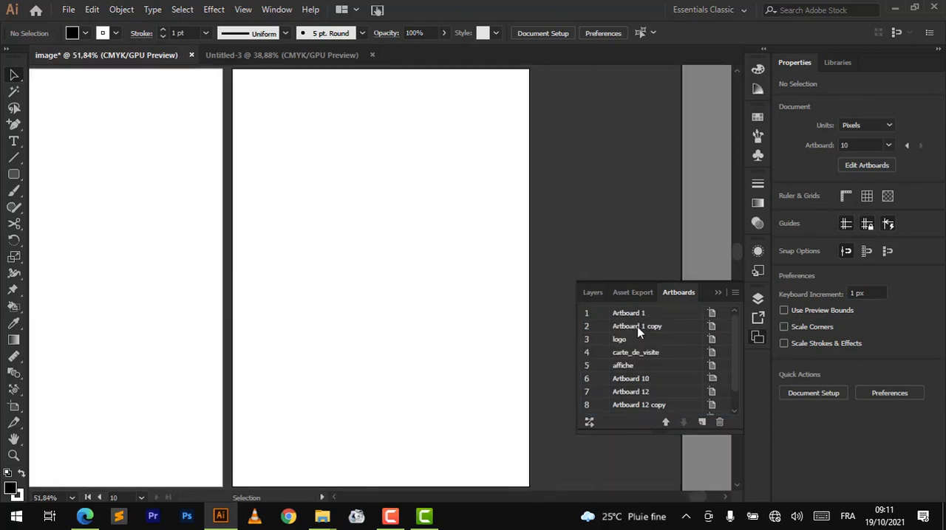
{"action": "left_click", "coordinate": [588, 328]}
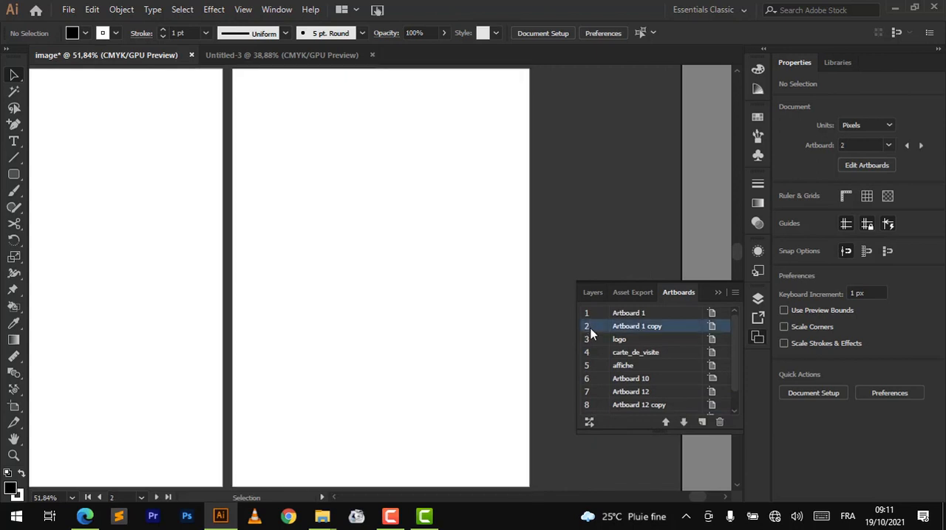
{"action": "double_click", "coordinate": [597, 330]}
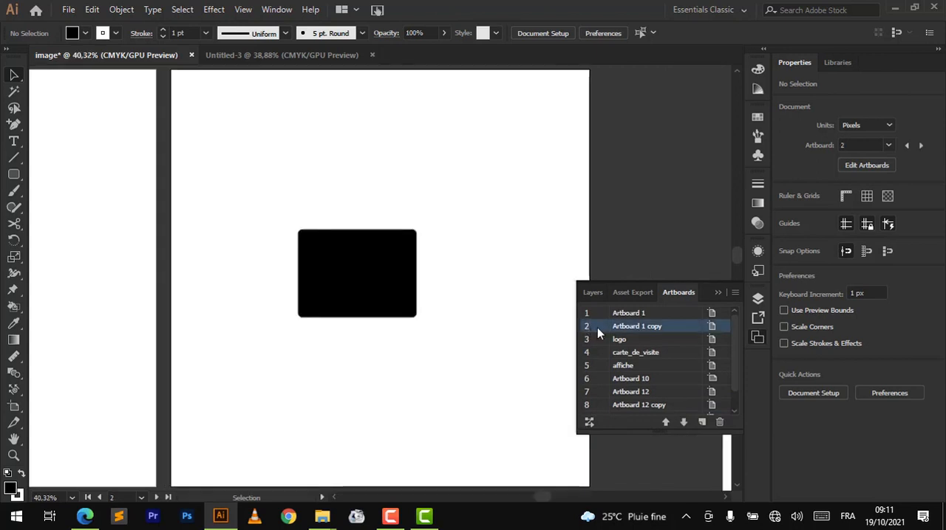
{"action": "double_click", "coordinate": [599, 407]}
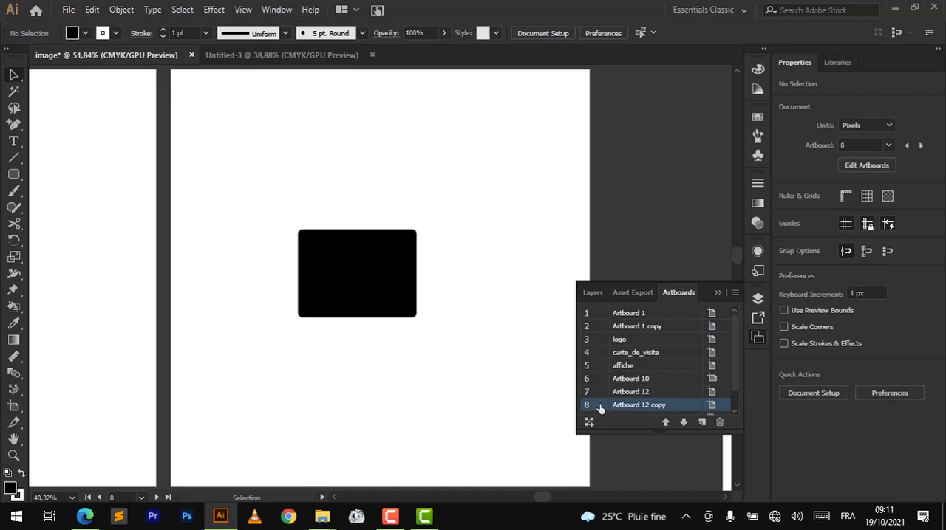
- Jump through Artboard 1 copy, Artboard 1, Artboard 12 and Artboard 12 copy from the artboard list
{"action": "left_click", "coordinate": [600, 330]}
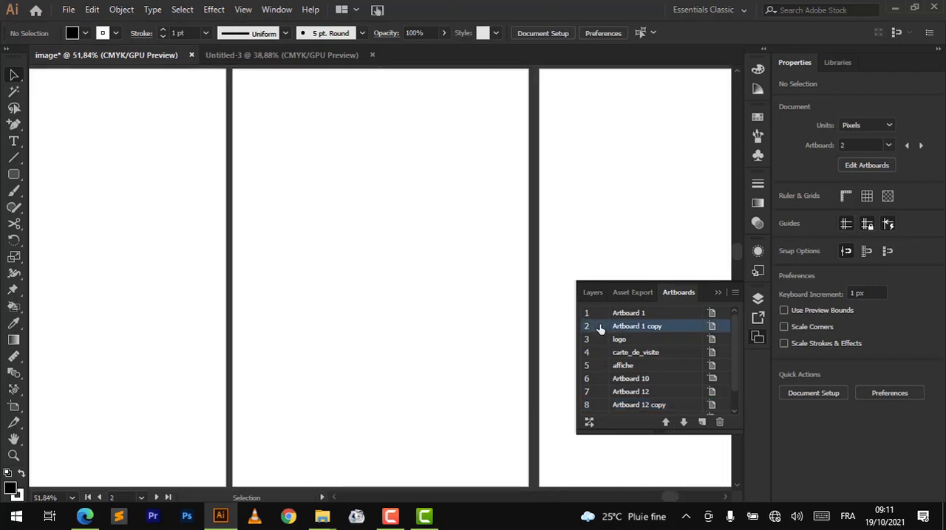
{"action": "double_click", "coordinate": [599, 317]}
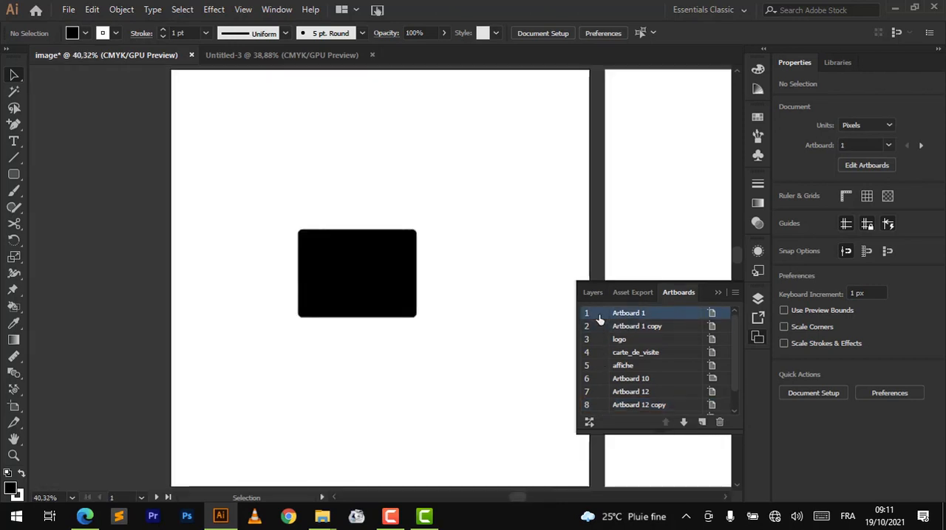
{"action": "double_click", "coordinate": [600, 394]}
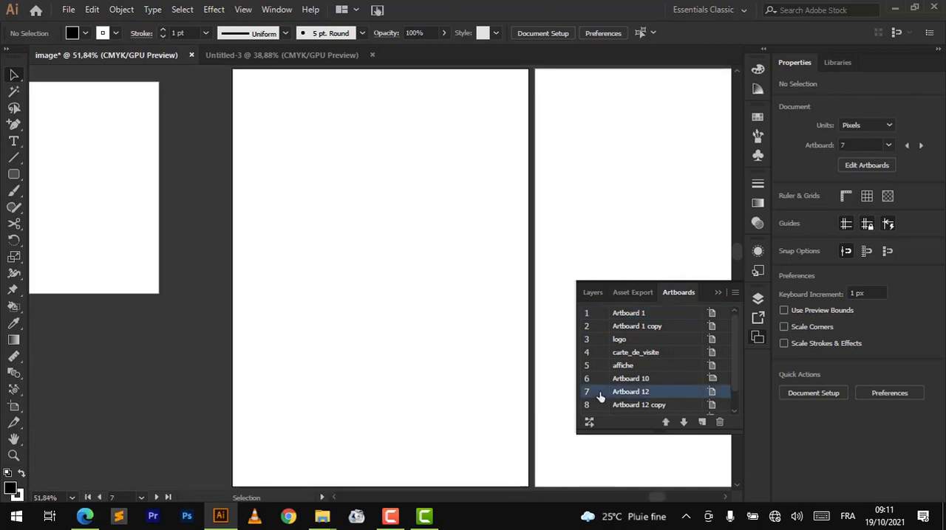
{"action": "double_click", "coordinate": [599, 406]}
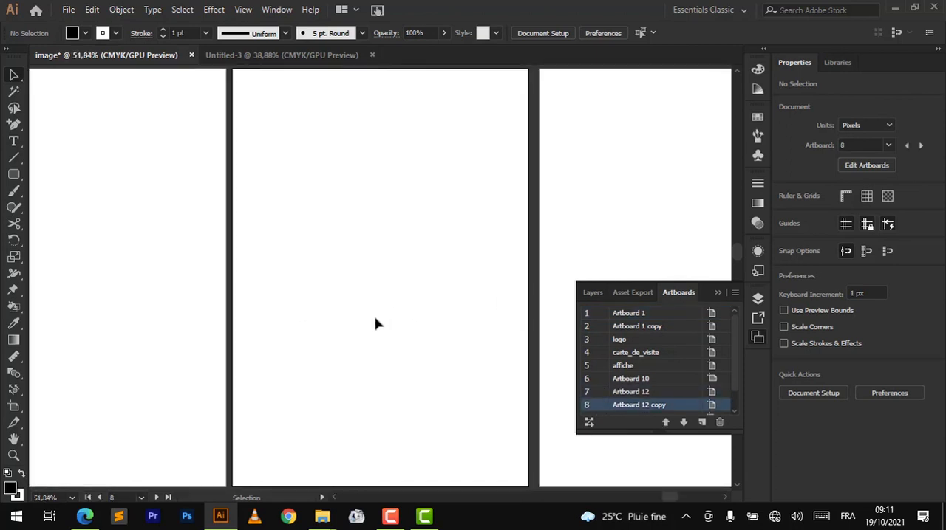
- Fit the logo artboard in the view and jump from it to Artboard 1
{"action": "scroll", "coordinate": [383, 326], "scroll_direction": "down", "scroll_amount": 6}
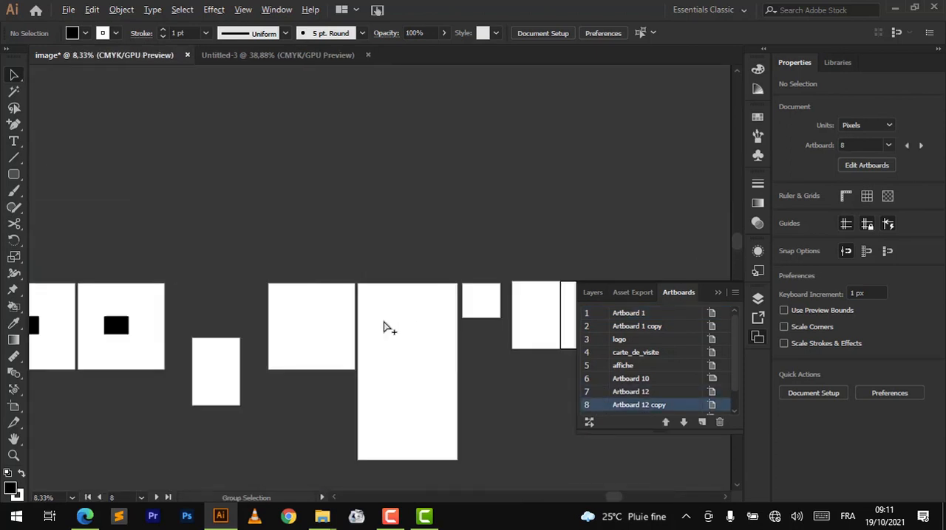
{"action": "scroll", "coordinate": [383, 327], "scroll_direction": "up", "scroll_amount": 1}
{"action": "scroll", "coordinate": [384, 326], "scroll_direction": "left", "scroll_amount": 5}
{"action": "scroll", "coordinate": [383, 327], "scroll_direction": "left", "scroll_amount": 3}
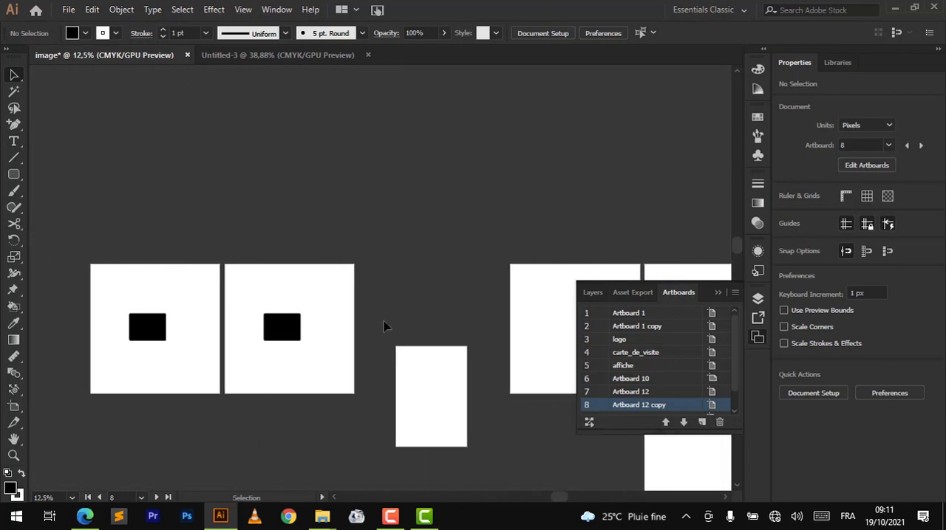
{"action": "double_click", "coordinate": [599, 346]}
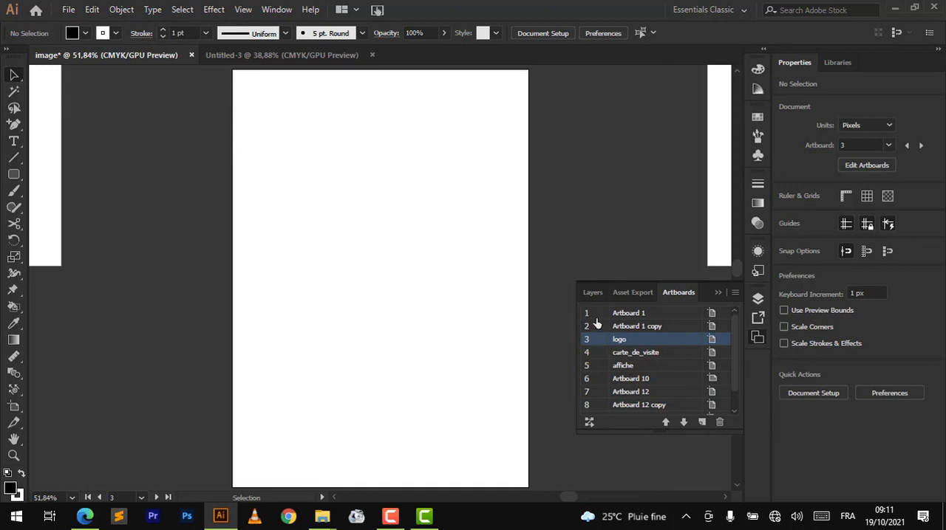
{"action": "double_click", "coordinate": [597, 316]}
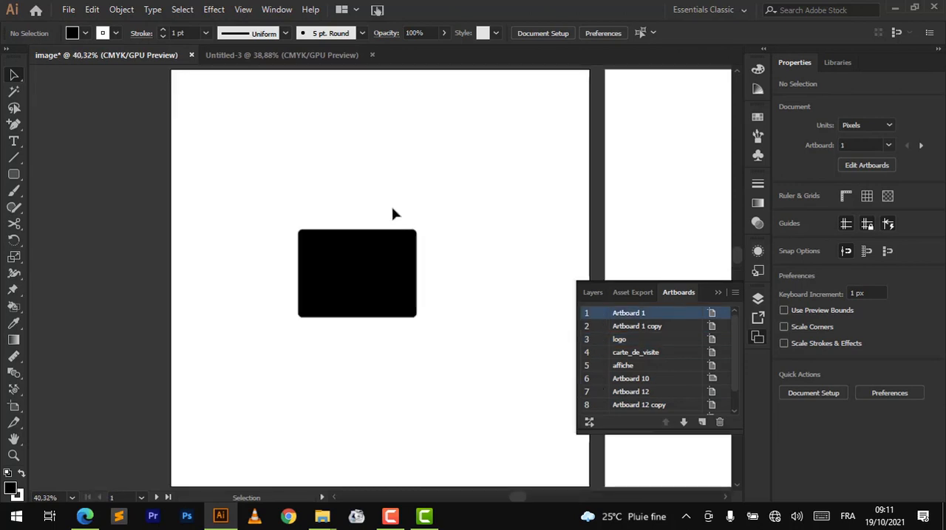
- Fit Artboard 15 in the view, and briefly switch to the Artboard tool and back to the Selection tool
{"action": "scroll", "coordinate": [393, 212], "scroll_direction": "down", "scroll_amount": 1}
{"action": "scroll", "coordinate": [392, 212], "scroll_direction": "up", "scroll_amount": 1}
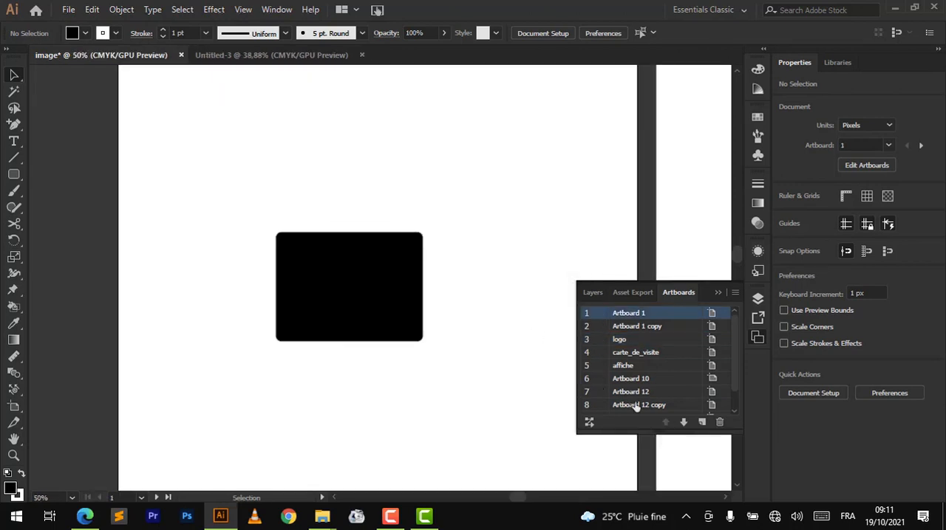
{"action": "scroll", "coordinate": [659, 409], "scroll_direction": "down", "scroll_amount": 1}
{"action": "double_click", "coordinate": [601, 411]}
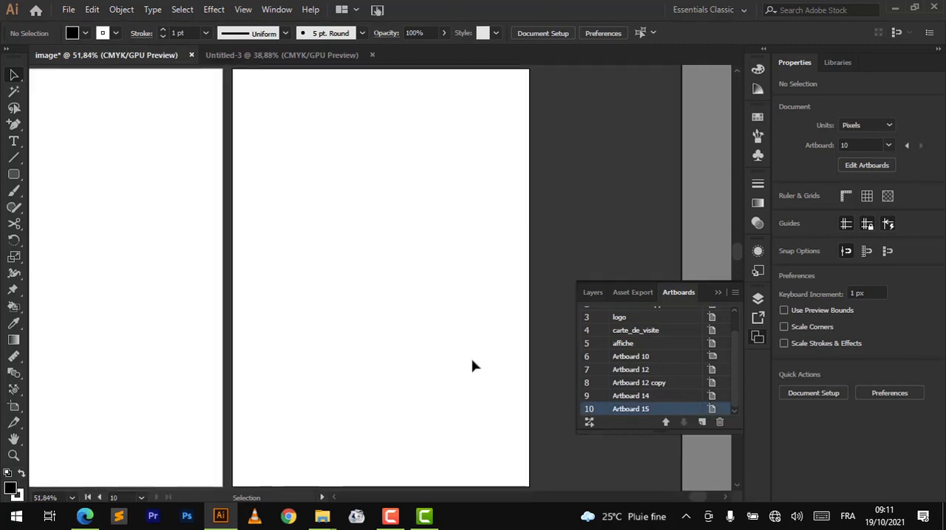
{"action": "scroll", "coordinate": [352, 269], "scroll_direction": "down", "scroll_amount": 1}
{"action": "left_click", "coordinate": [14, 406]}
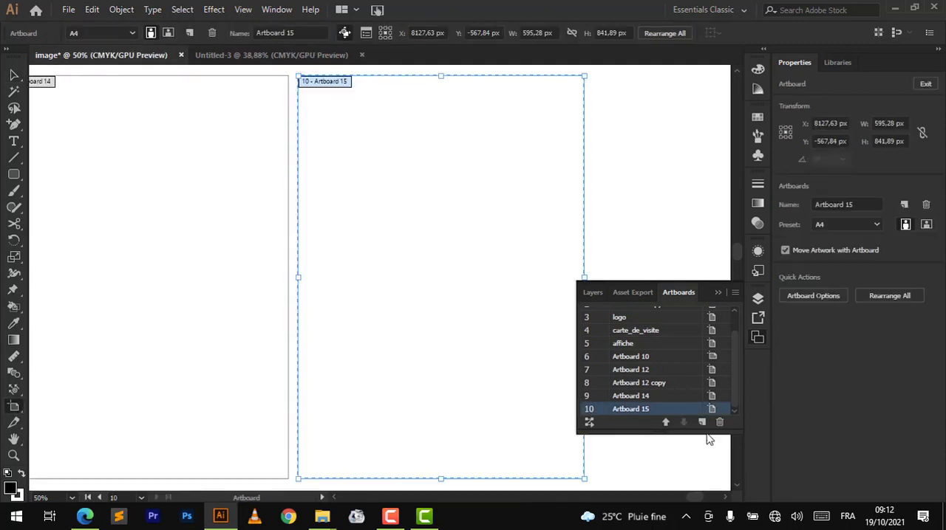
{"action": "left_click", "coordinate": [13, 75]}
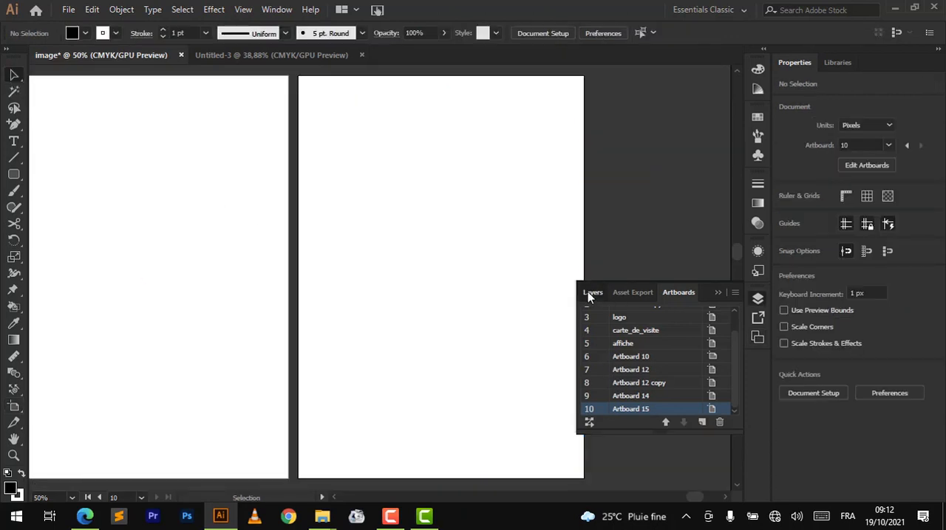
- Expand Layer 1 in the layer list and view the options of its lower rectangle without changing them
{"action": "left_click", "coordinate": [593, 293]}
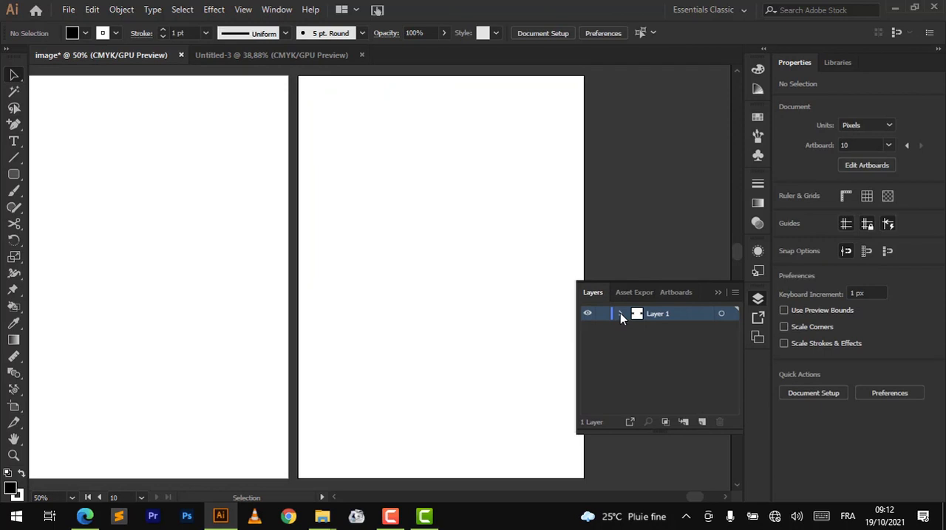
{"action": "left_click", "coordinate": [620, 314]}
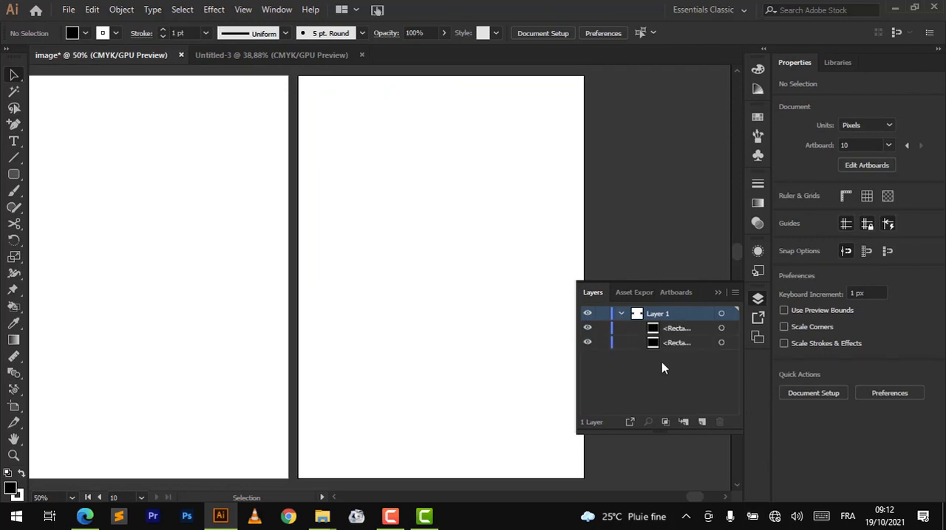
{"action": "left_click", "coordinate": [602, 343]}
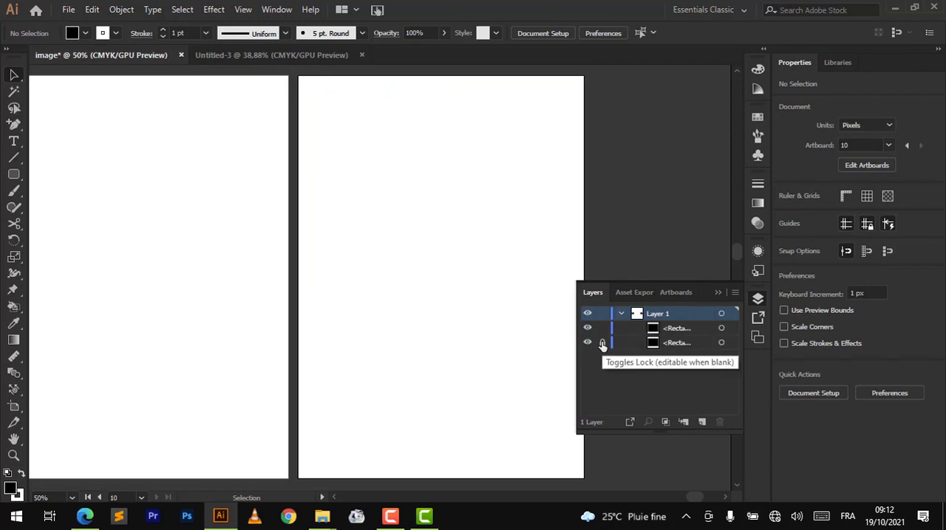
{"action": "double_click", "coordinate": [653, 342]}
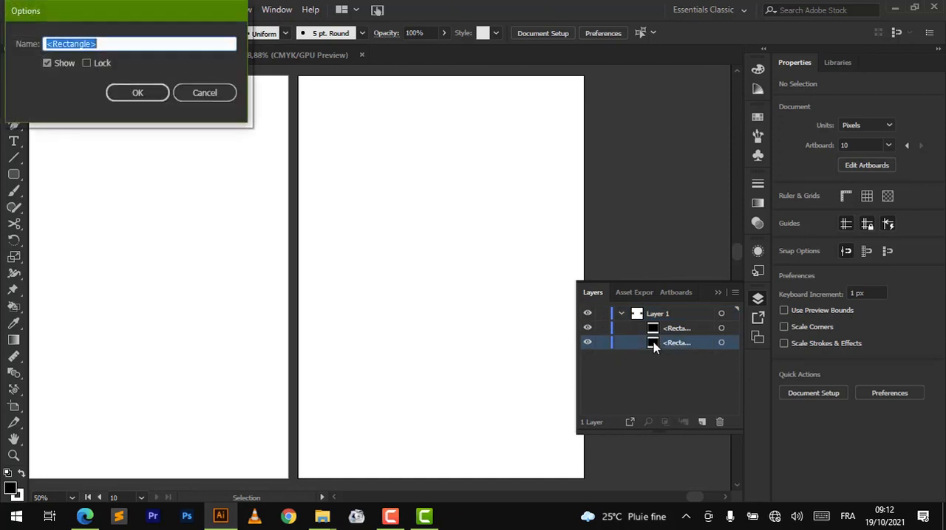
{"action": "left_click", "coordinate": [202, 92]}
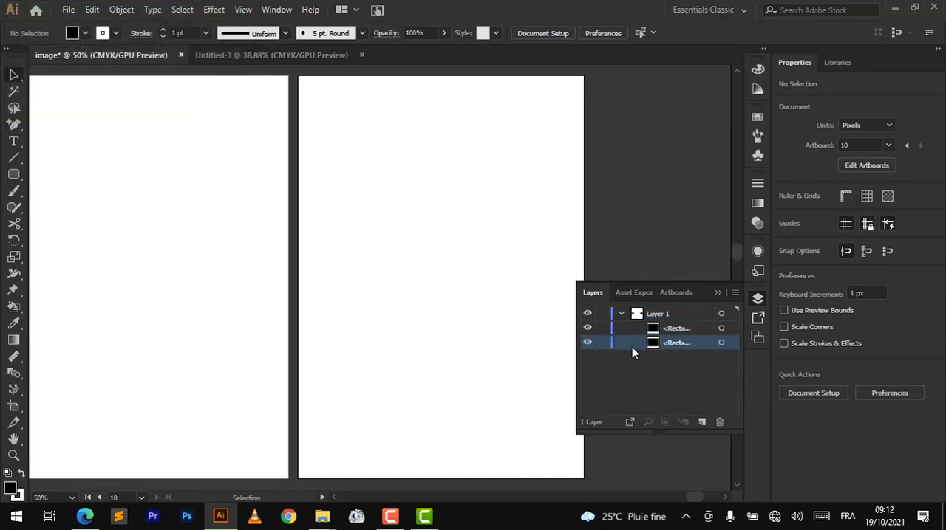
- Select the lower rectangle of Layer 1, lock and unlock it, and toggle its visibility
{"action": "left_click", "coordinate": [667, 343]}
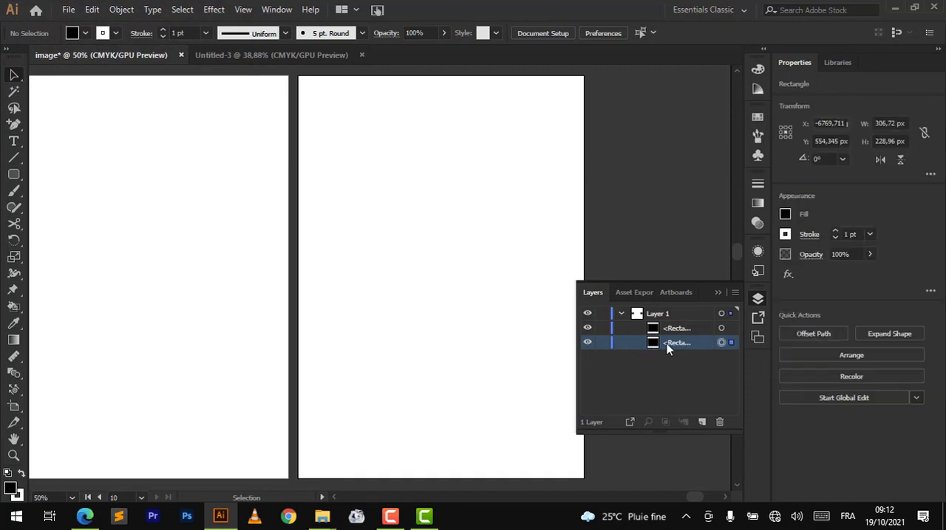
{"action": "left_click", "coordinate": [603, 344]}
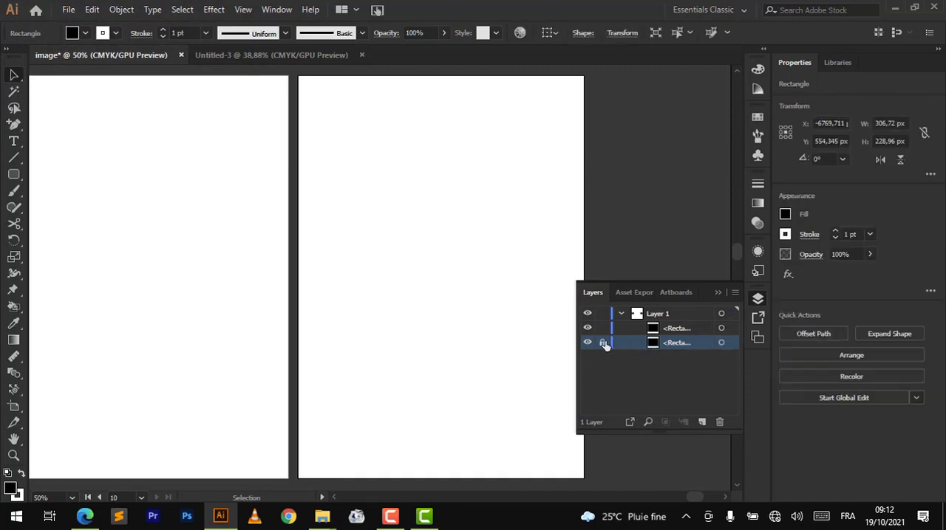
{"action": "left_click", "coordinate": [603, 344]}
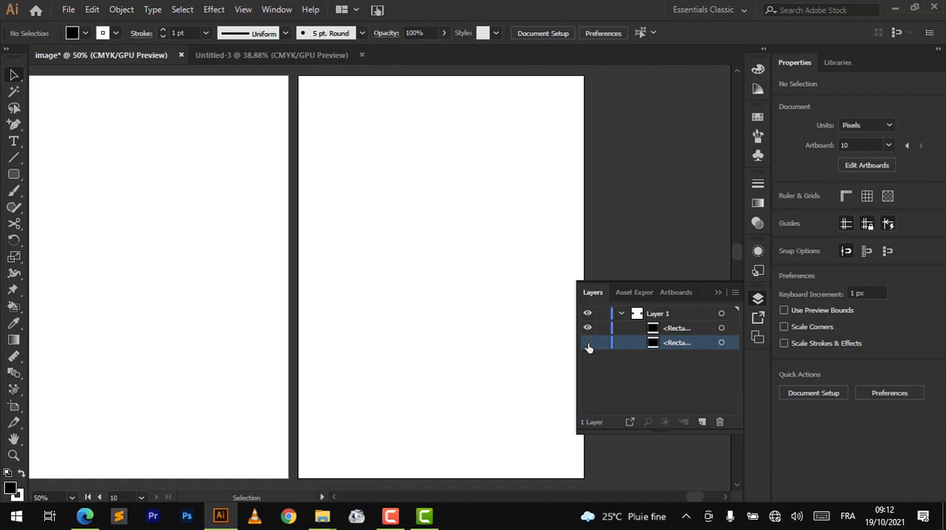
{"action": "left_click", "coordinate": [588, 344]}
- Look at the lower rectangle's options again, highlight the upper rectangle, and return to the artboard list
{"action": "double_click", "coordinate": [655, 342]}
{"action": "left_click", "coordinate": [201, 94]}
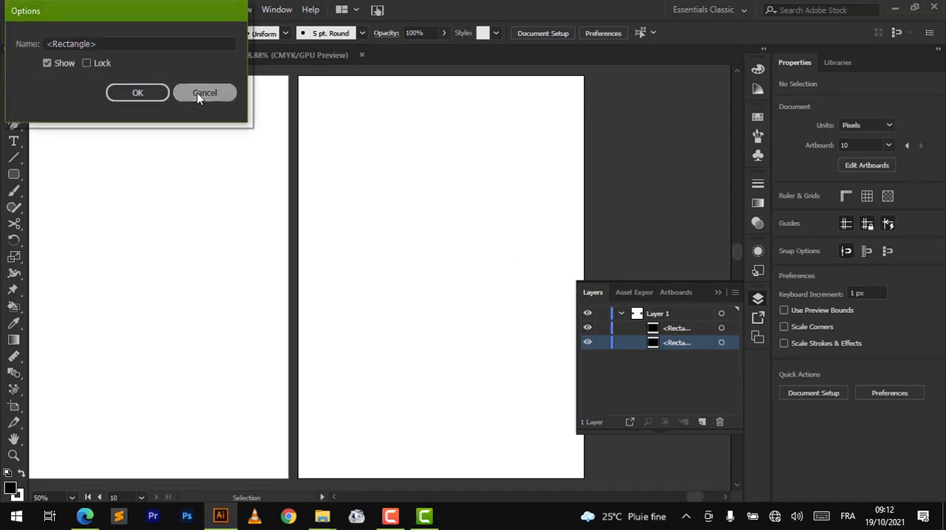
{"action": "left_click", "coordinate": [652, 330]}
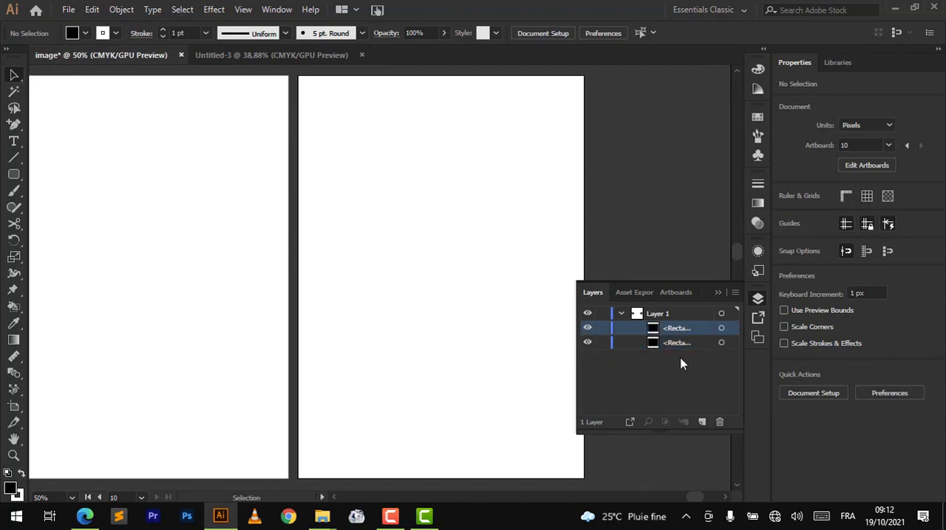
{"action": "left_click", "coordinate": [673, 294]}
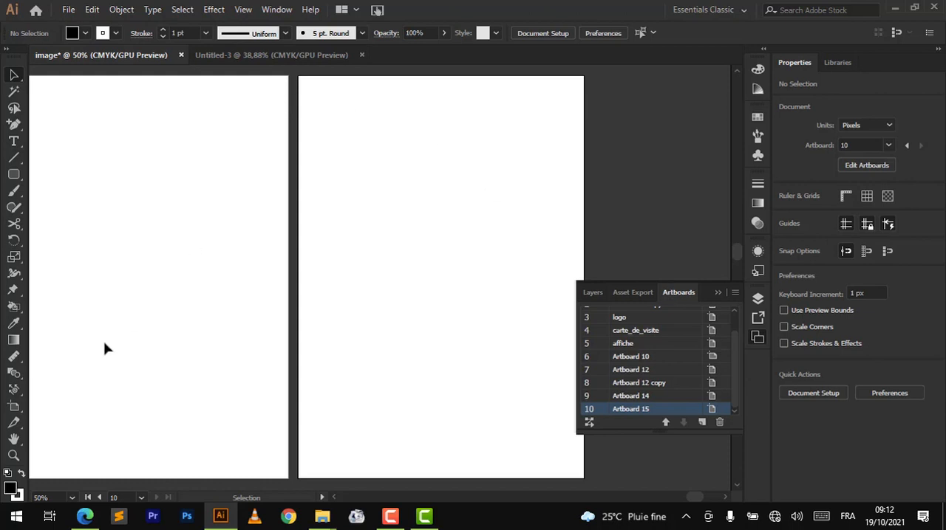
- Resize the carte_de_visite artboard with the Artboard tool to about 936 by 894 px
{"action": "left_click", "coordinate": [12, 410]}
{"action": "scroll", "coordinate": [312, 300], "scroll_direction": "down", "scroll_amount": 3}
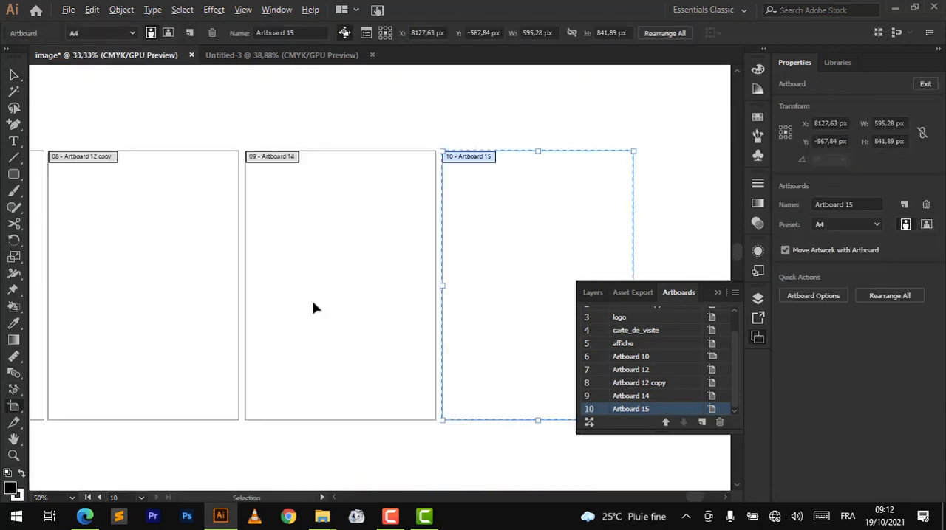
{"action": "scroll", "coordinate": [312, 308], "scroll_direction": "down", "scroll_amount": 2}
{"action": "scroll", "coordinate": [312, 308], "scroll_direction": "left", "scroll_amount": 4}
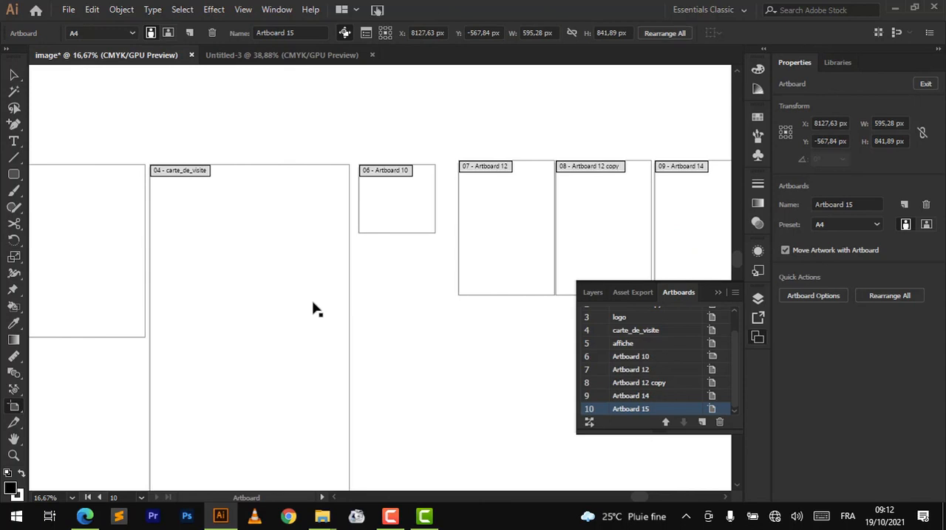
{"action": "left_click", "coordinate": [181, 172]}
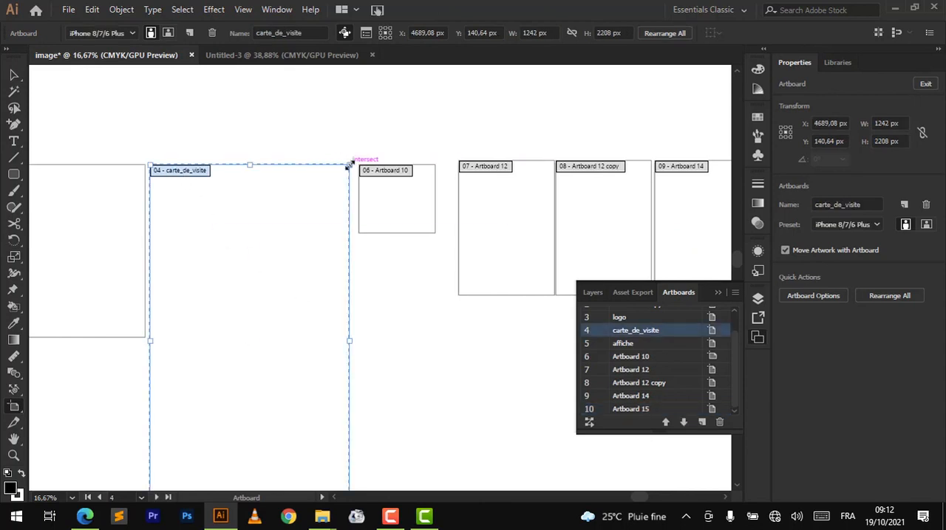
{"action": "left_click_drag", "start_coordinate": [348, 166], "coordinate": [300, 213]}
{"action": "scroll", "coordinate": [274, 355], "scroll_direction": "down", "scroll_amount": 2}
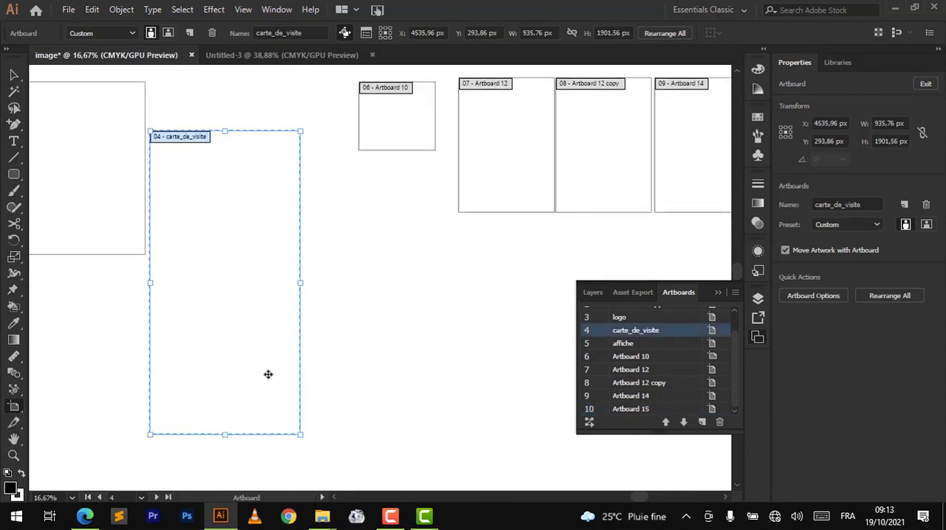
{"action": "left_click_drag", "start_coordinate": [226, 434], "coordinate": [241, 275]}
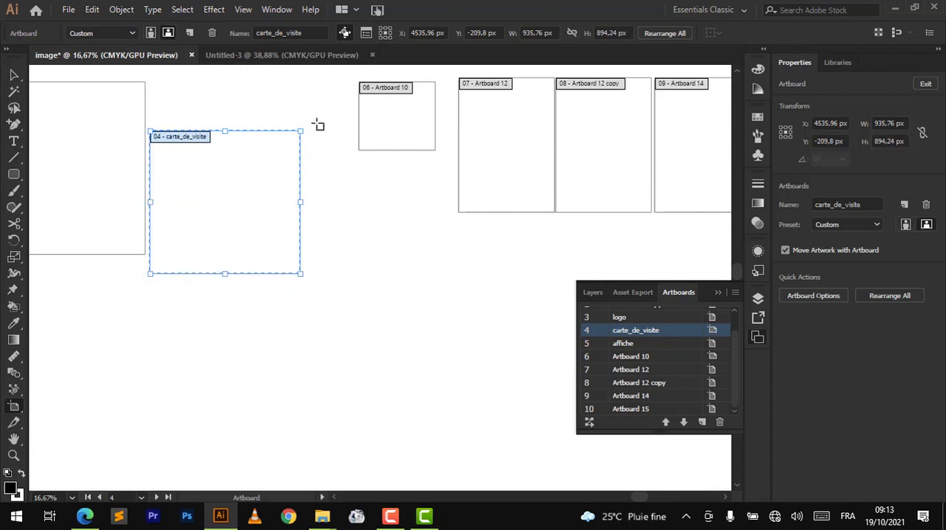
- Draw a new artboard about 462 by 613 px below Artboard 10 and delete it
{"action": "left_click_drag", "start_coordinate": [344, 206], "coordinate": [417, 303]}
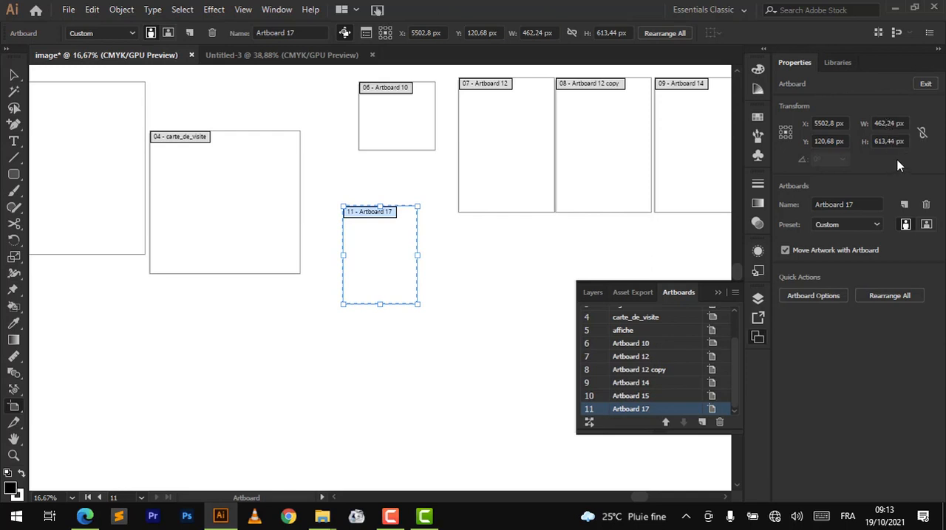
{"action": "left_click", "coordinate": [926, 205]}
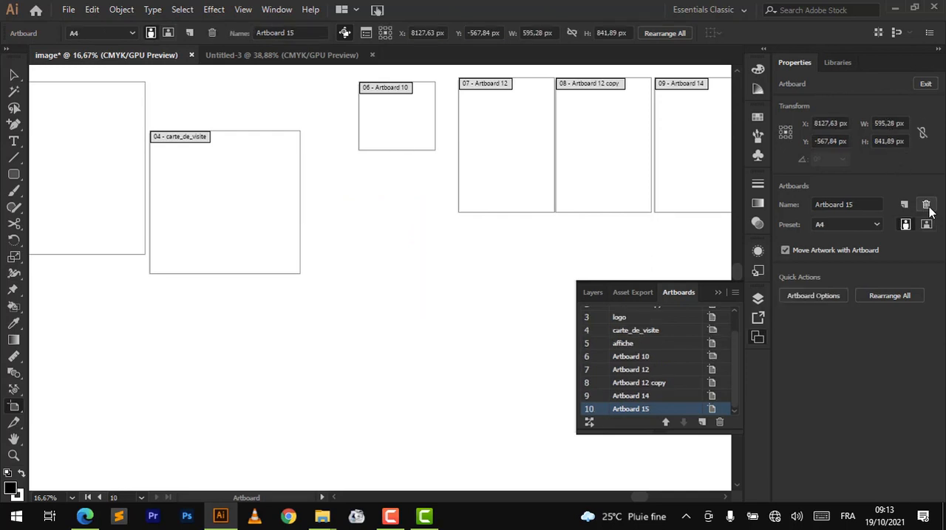
- Delete all empty artboards in the document at once
{"action": "left_click", "coordinate": [732, 295]}
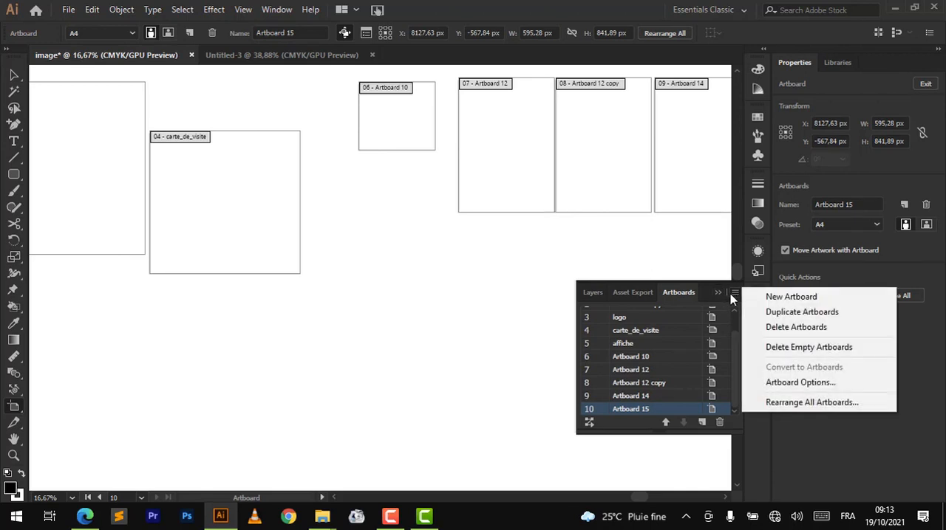
{"action": "left_click", "coordinate": [792, 349]}
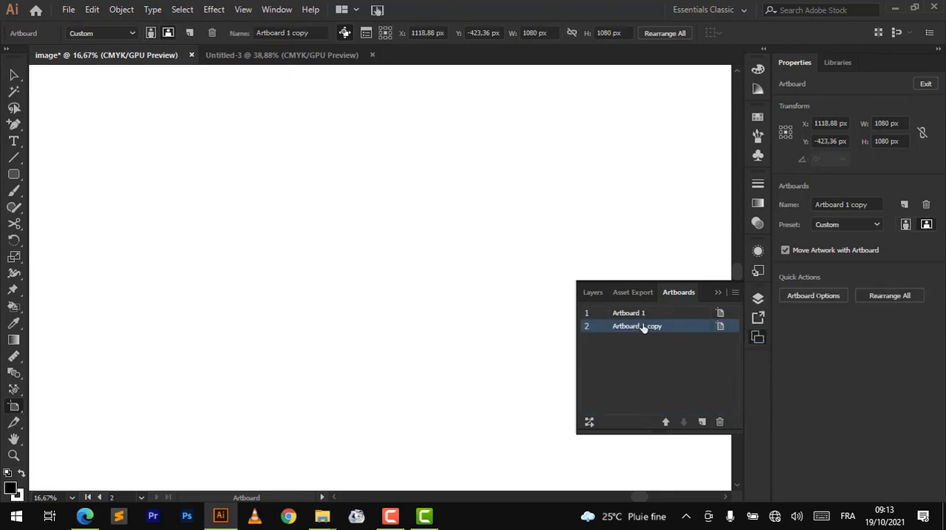
{"action": "key", "text": "ctrl+minus"}
{"action": "key", "text": "ctrl+minus"}
{"action": "key", "text": "ctrl+minus"}
{"action": "key", "text": "ctrl+minus"}
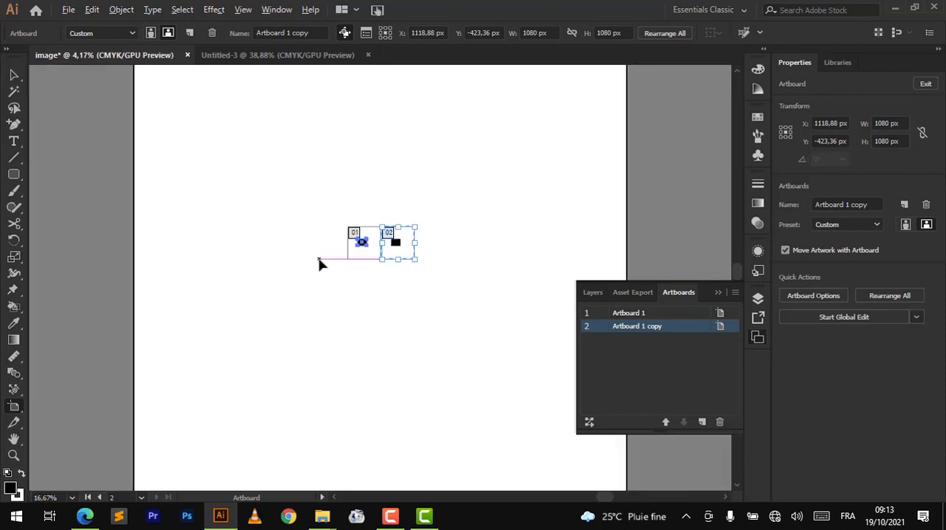
- Shorten Artboard 1 copy to a height of 737 px and move it together with its artwork away from Artboard 1
{"action": "scroll", "coordinate": [418, 224], "scroll_direction": "up", "scroll_amount": 3}
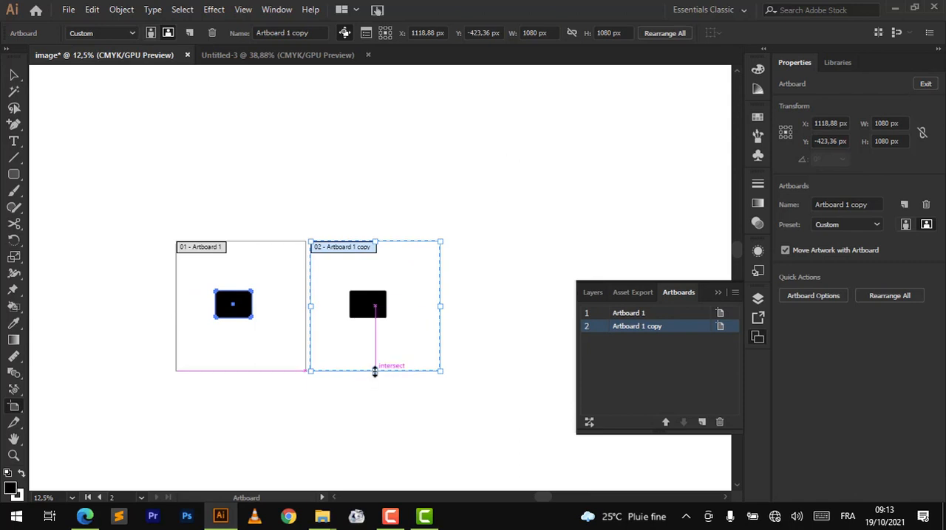
{"action": "left_click_drag", "start_coordinate": [374, 372], "coordinate": [375, 329]}
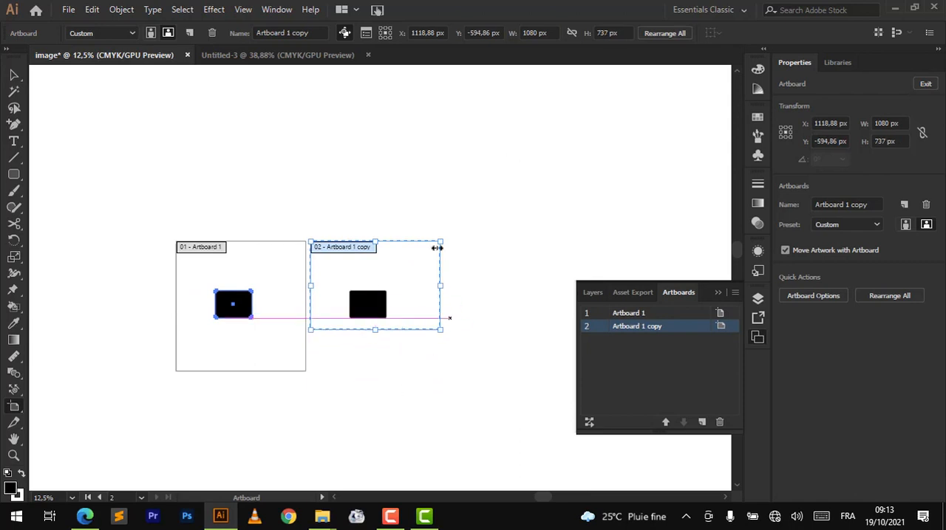
{"action": "left_click_drag", "start_coordinate": [343, 243], "coordinate": [391, 242]}
- Try moving Artboard 1 copy with Move Artwork with Artboard turned off, undo the move, and turn the option back on
{"action": "left_click", "coordinate": [784, 250]}
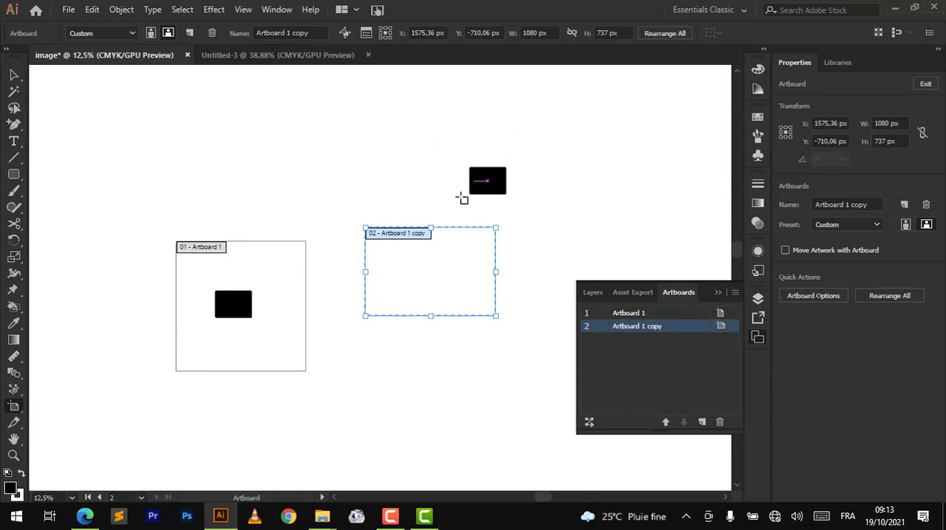
{"action": "key", "text": "ctrl+z"}
{"action": "left_click", "coordinate": [785, 250]}
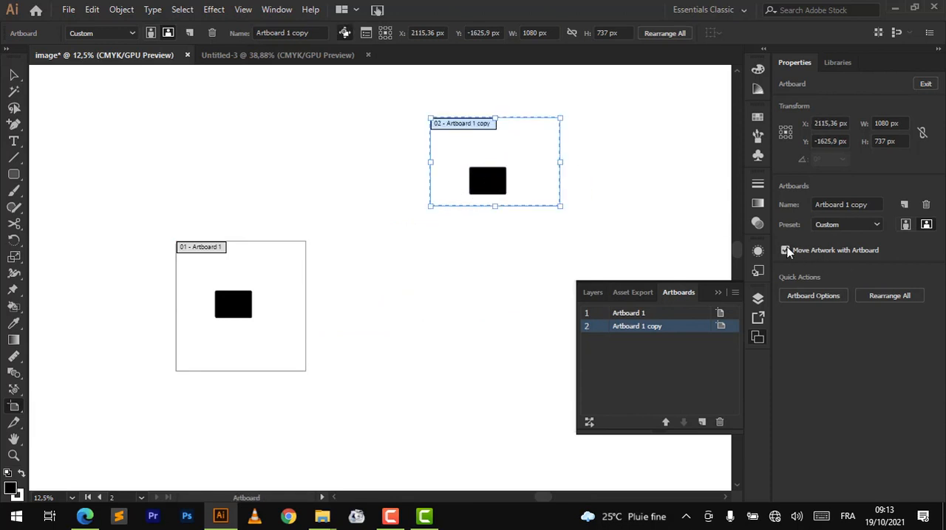
- Move Artboard 1 copy with its artwork to the lower right of Artboard 1 and draw a new artboard about 517 by 513 px above it
{"action": "left_click_drag", "start_coordinate": [469, 129], "coordinate": [388, 324]}
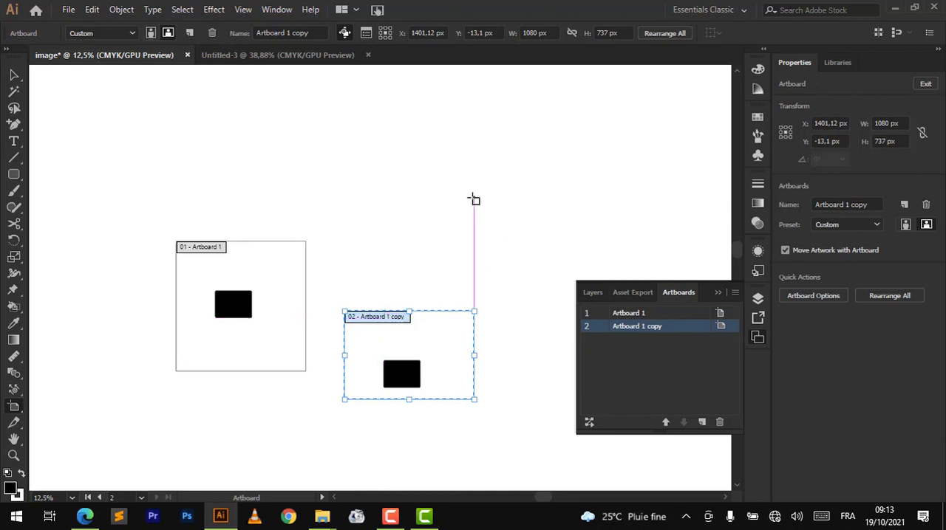
{"action": "mouse_move", "coordinate": [473, 200]}
{"action": "left_mouse_down"}
{"action": "mouse_move", "coordinate": [545, 251]}
{"action": "mouse_move", "coordinate": [539, 259]}
{"action": "left_mouse_up"}
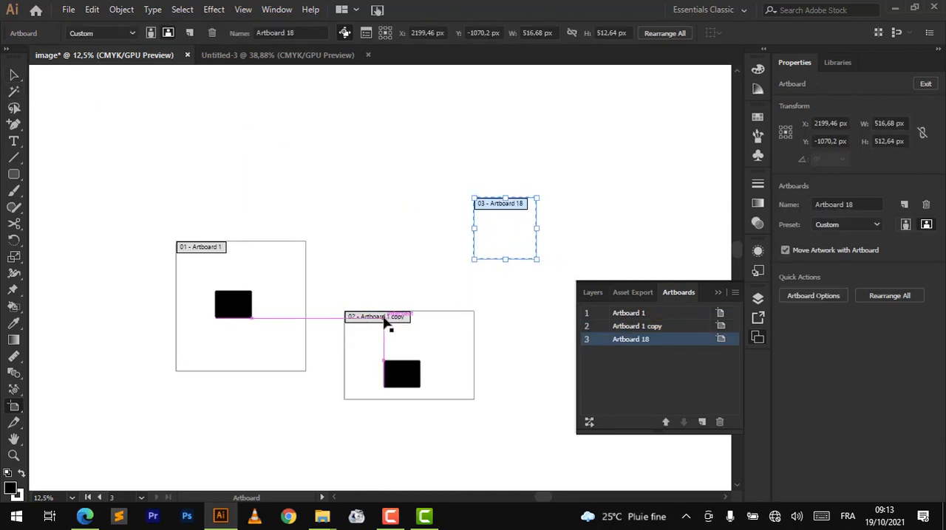
- Try lining up Artboard 1 copy and Artboard 18 by hand in a row beside Artboard 1, and undo both moves
{"action": "left_click_drag", "start_coordinate": [384, 318], "coordinate": [351, 247]}
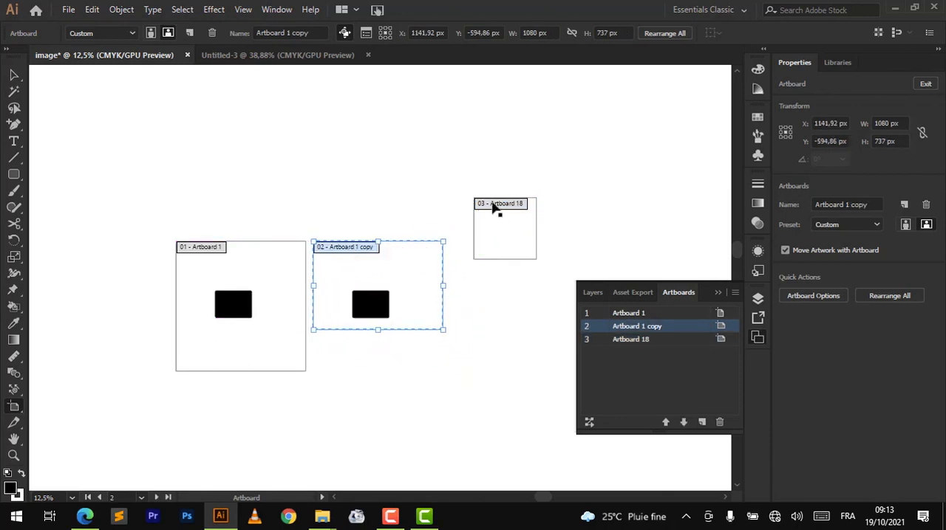
{"action": "left_click_drag", "start_coordinate": [493, 205], "coordinate": [466, 249]}
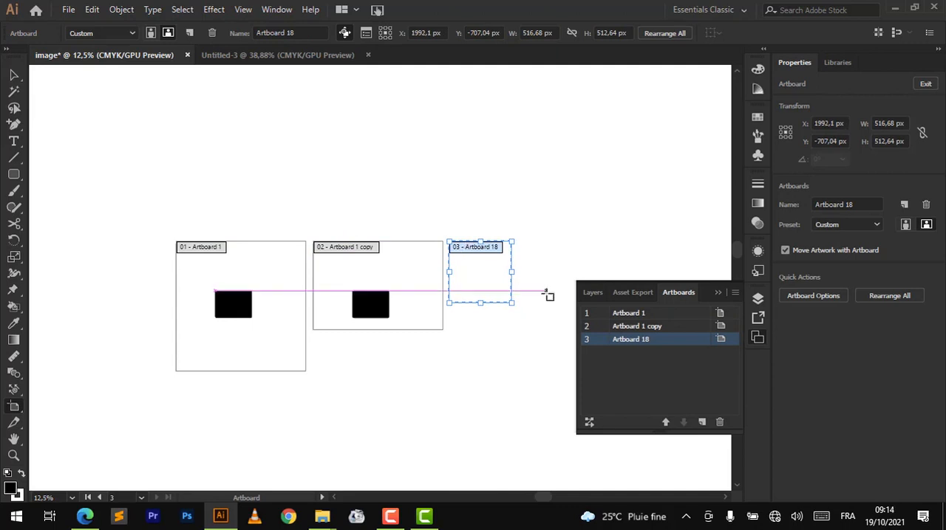
{"action": "key", "text": "ctrl+z"}
{"action": "key", "text": "ctrl+z"}
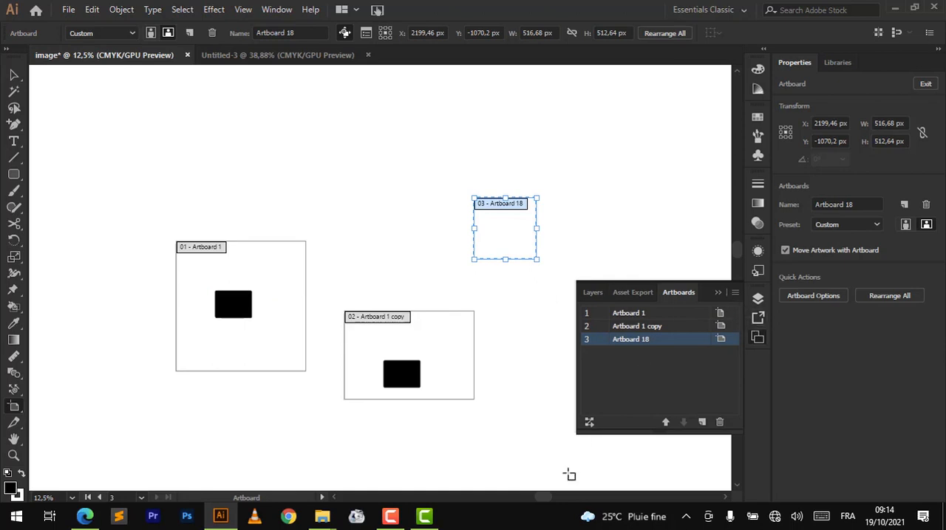
{"action": "left_click", "coordinate": [588, 424]}
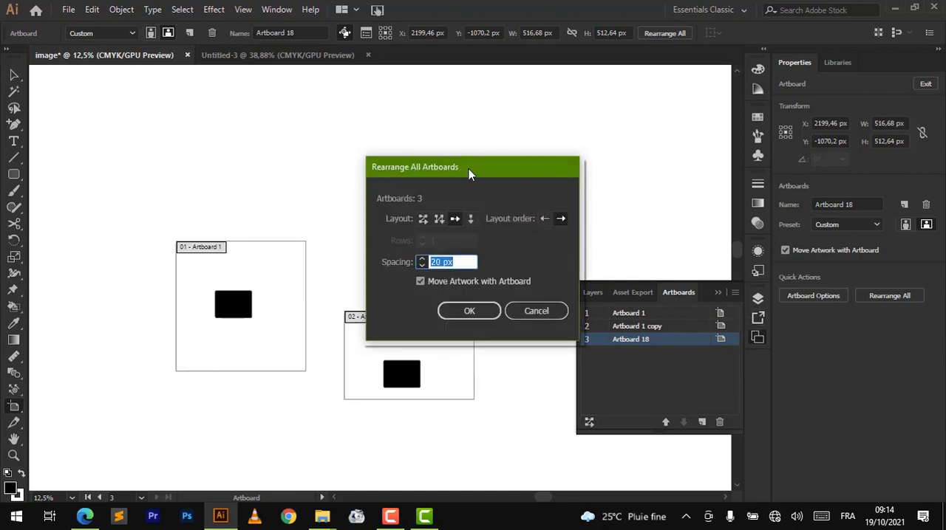
{"action": "left_click_drag", "start_coordinate": [468, 168], "coordinate": [808, 151]}
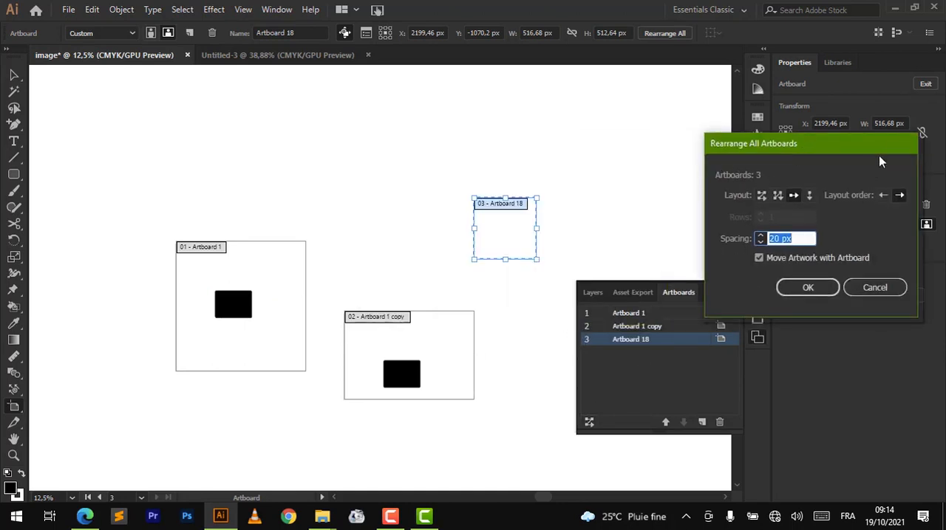
{"action": "left_click", "coordinate": [875, 296]}
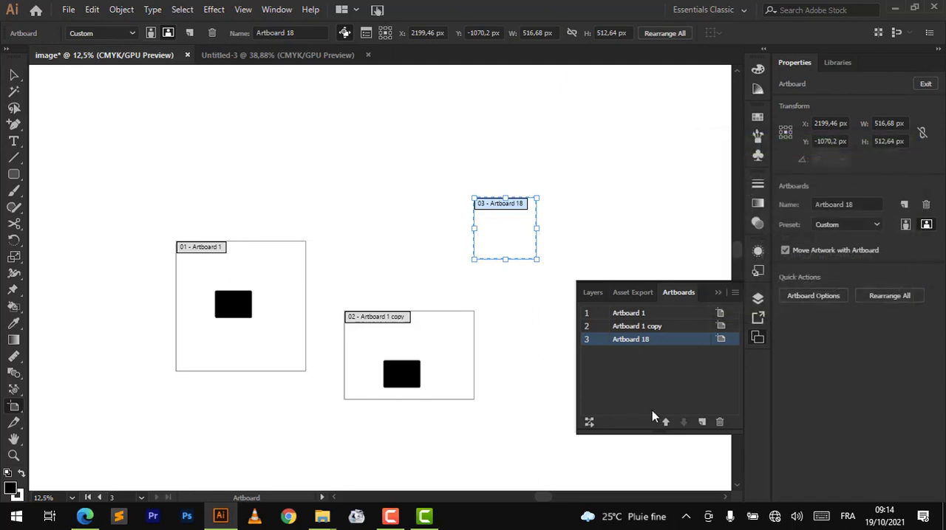
- Try rearranging all artboards by row with 20 px spacing, moving artwork along, and undo the rearrangement
{"action": "left_click", "coordinate": [589, 424]}
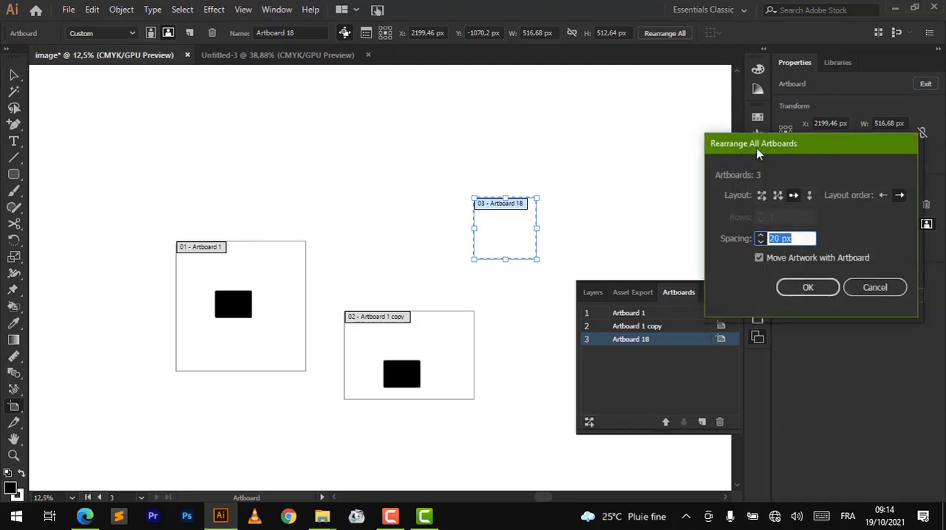
{"action": "left_click", "coordinate": [793, 197]}
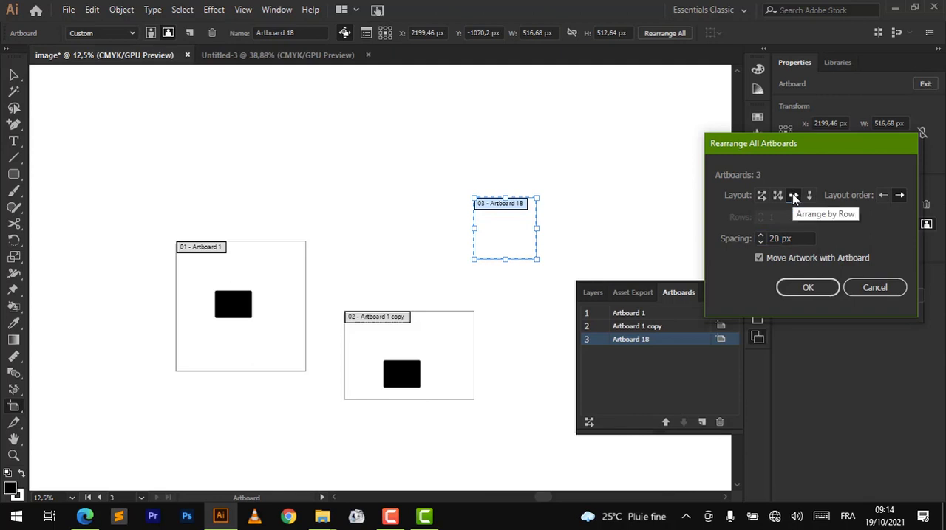
{"action": "left_click", "coordinate": [815, 291]}
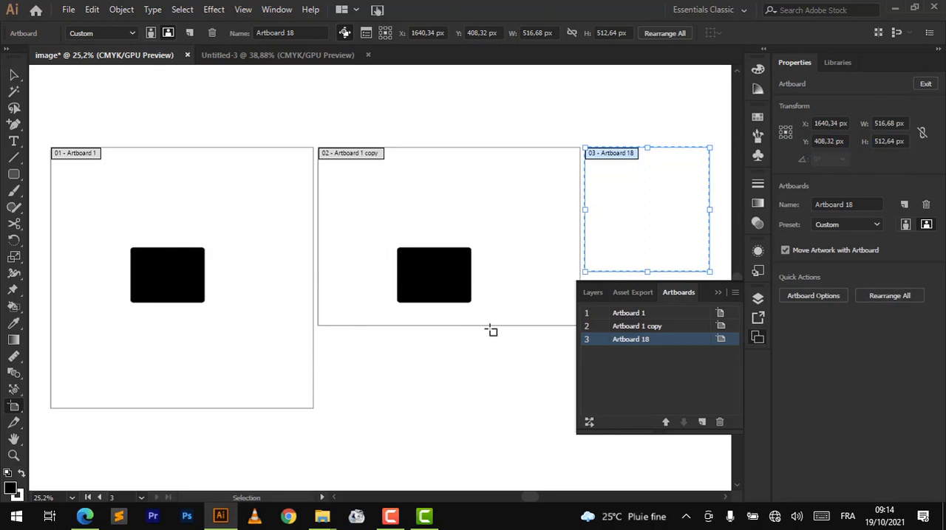
{"action": "key", "text": "ctrl+z"}
{"action": "scroll", "coordinate": [420, 208], "scroll_direction": "up", "scroll_amount": 3}
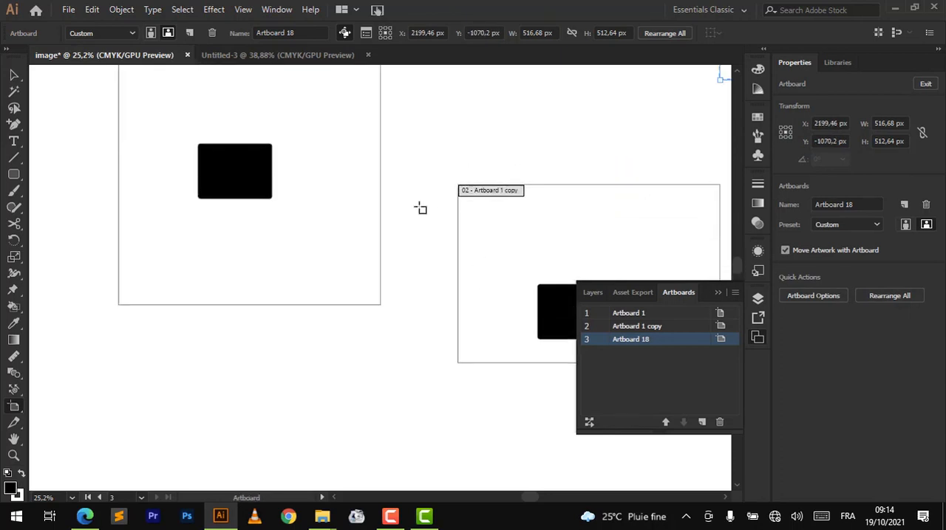
- Try rearranging all artboards by column with 20 px spacing and undo the rearrangement
{"action": "left_click", "coordinate": [589, 422]}
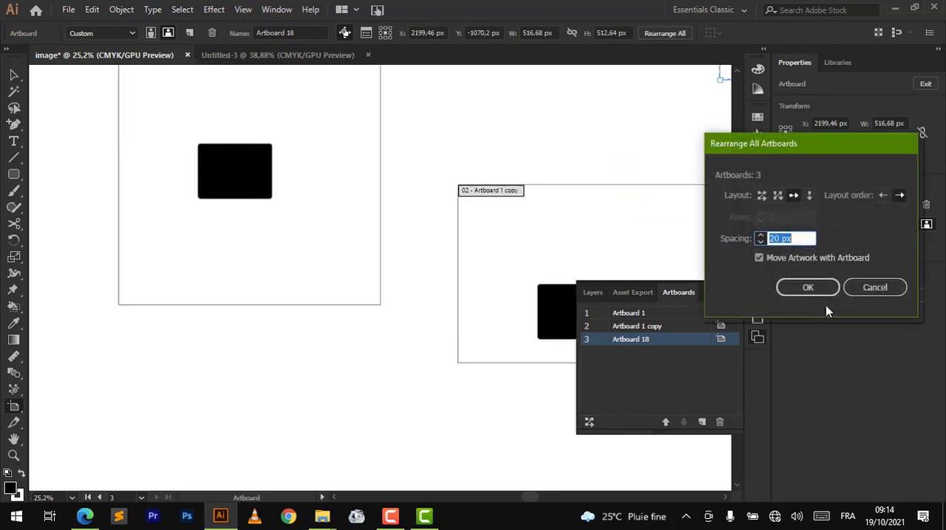
{"action": "left_click", "coordinate": [810, 196]}
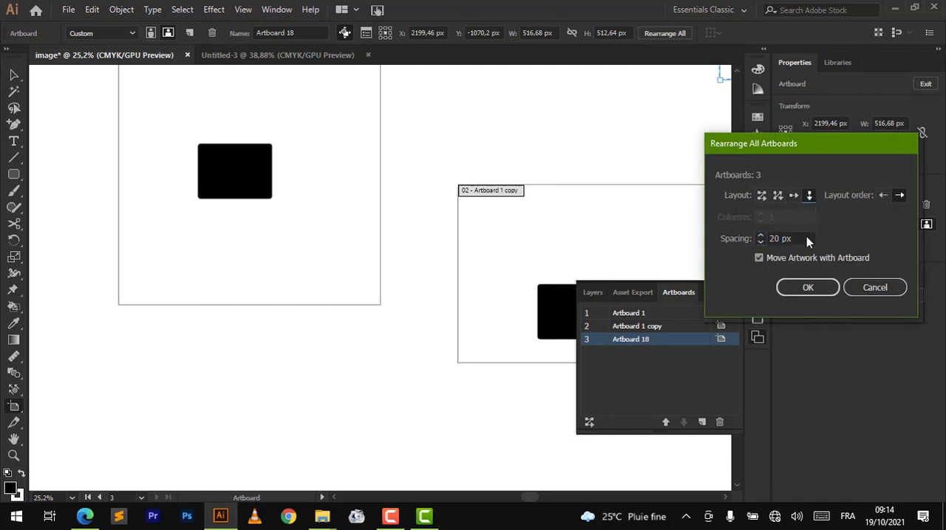
{"action": "left_click", "coordinate": [806, 287]}
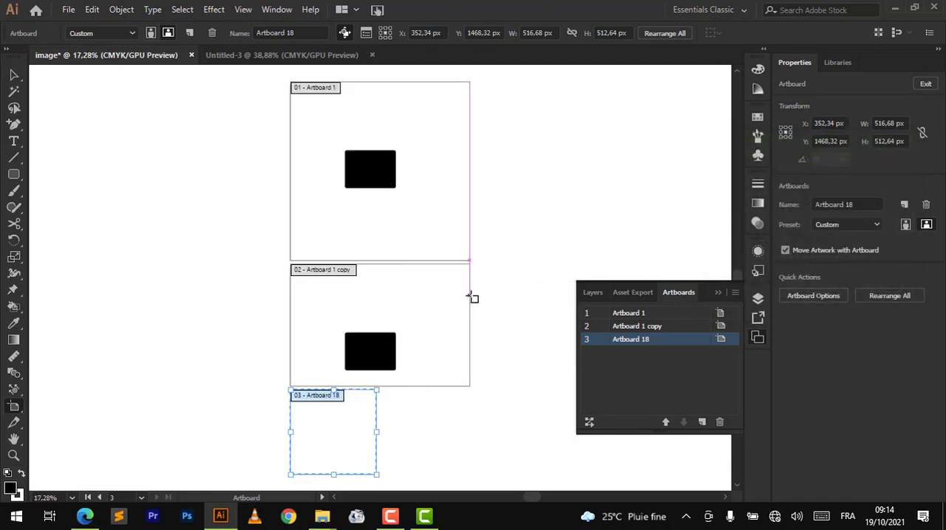
{"action": "key", "text": "ctrl+z"}
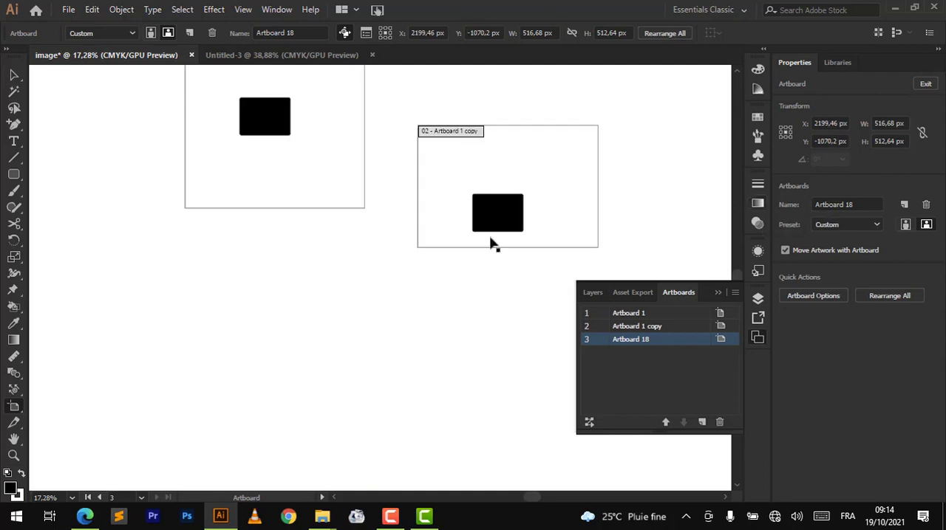
{"action": "scroll", "coordinate": [428, 259], "scroll_direction": "up", "scroll_amount": 5}
{"action": "scroll", "coordinate": [430, 262], "scroll_direction": "down", "scroll_amount": 2}
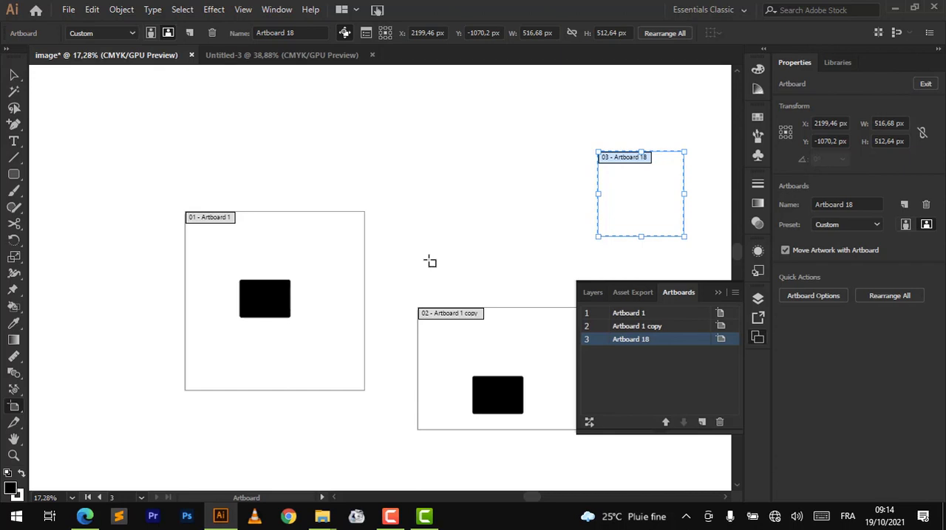
- Move Artboard 1 copy with its artwork directly beside Artboard 1 and align their top edges
{"action": "left_click_drag", "start_coordinate": [456, 318], "coordinate": [410, 220]}
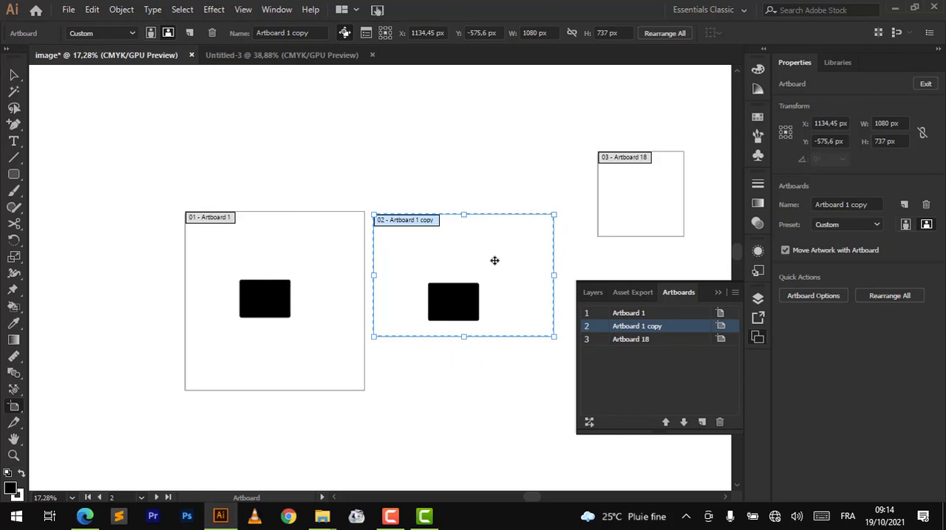
{"action": "left_click", "coordinate": [193, 217]}
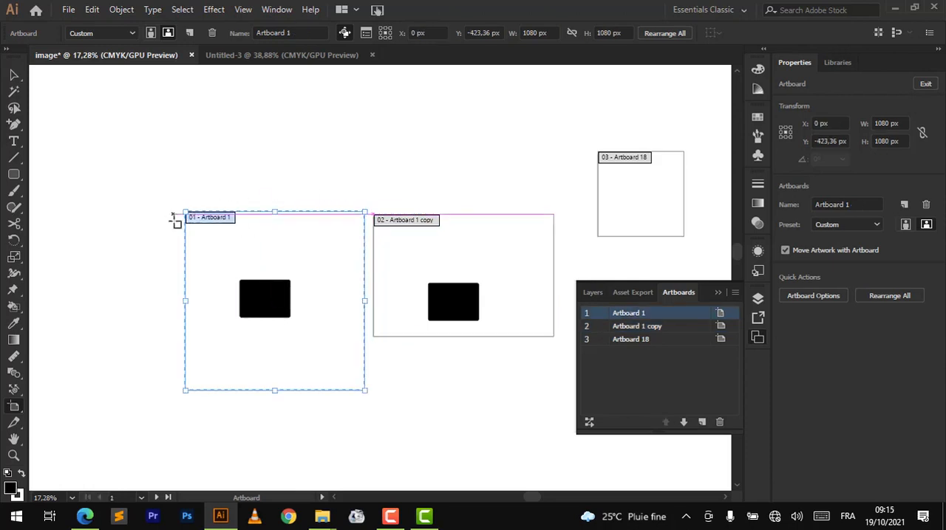
{"action": "left_click_drag", "start_coordinate": [396, 223], "coordinate": [391, 217]}
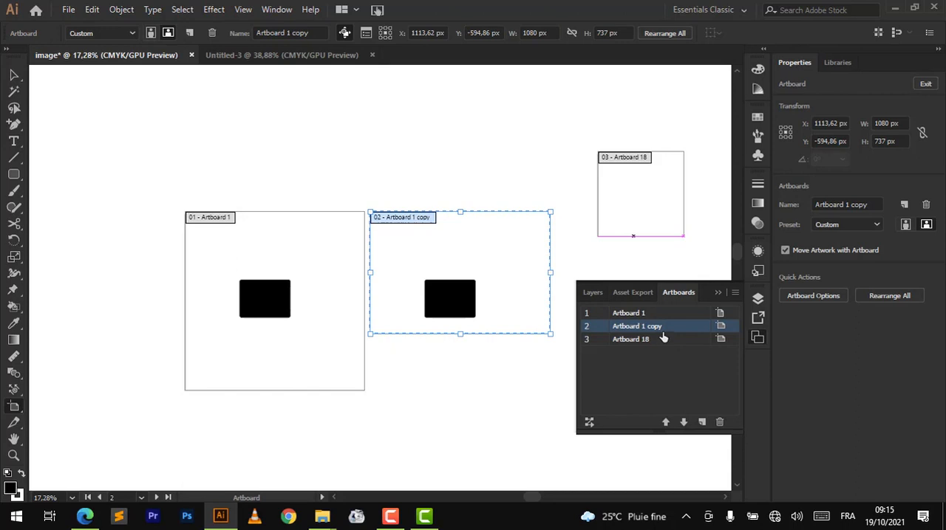
- Move Artboard 1 copy up one place in the artboard order and back down again
{"action": "left_click", "coordinate": [666, 422]}
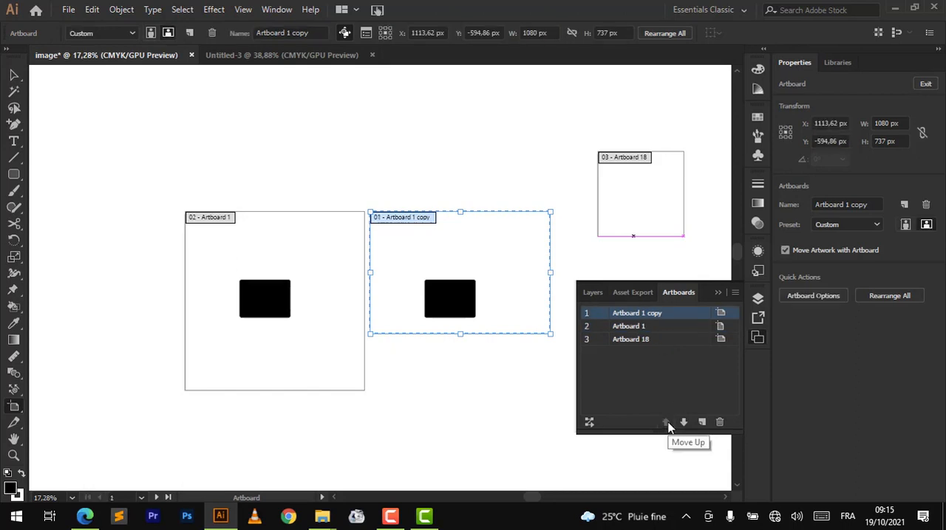
{"action": "left_click", "coordinate": [682, 423]}
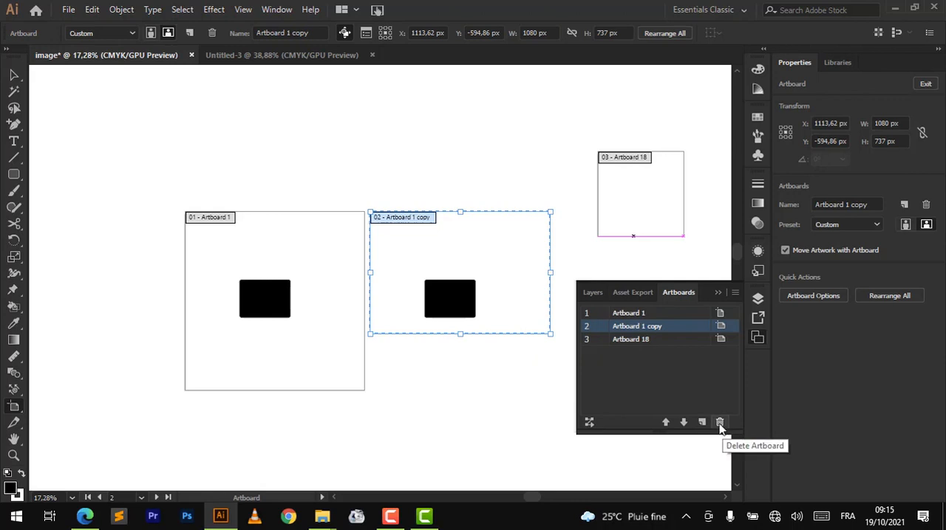
- Fit Artboard 1 copy in the window, try deleting it from the artboard list, and undo the deletion
{"action": "double_click", "coordinate": [643, 331]}
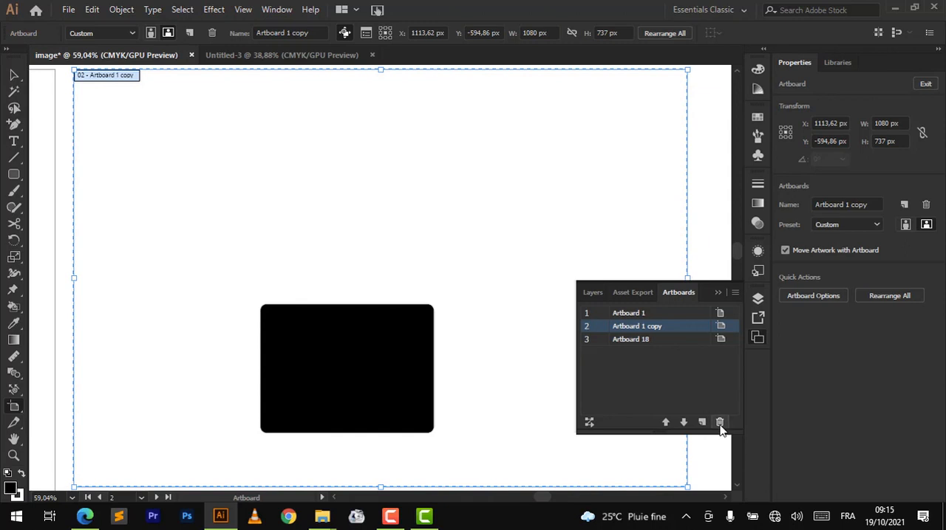
{"action": "scroll", "coordinate": [461, 375], "scroll_direction": "down", "scroll_amount": 2}
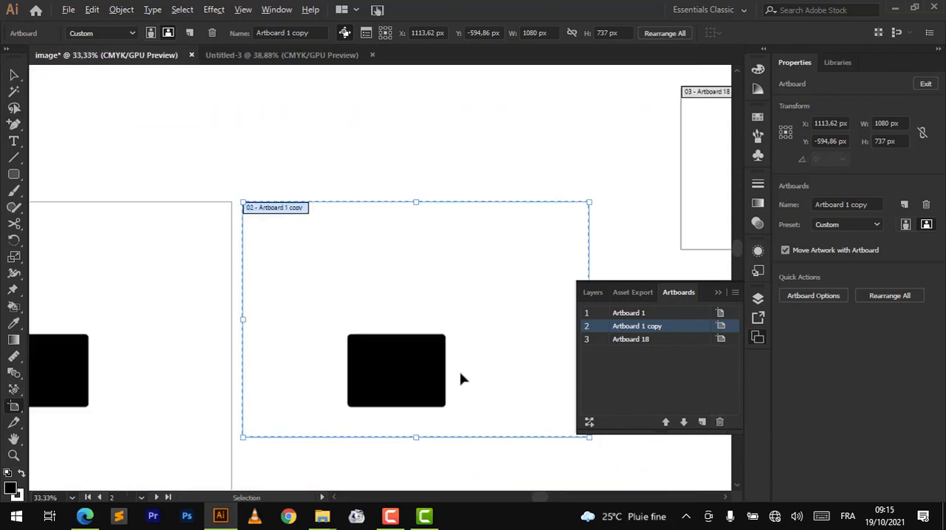
{"action": "left_click", "coordinate": [720, 423]}
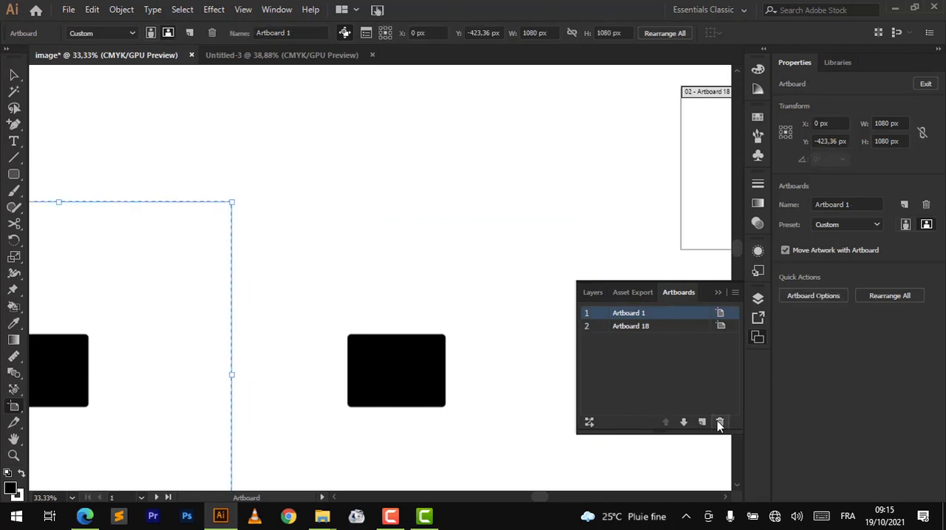
{"action": "key", "text": "ctrl+z"}
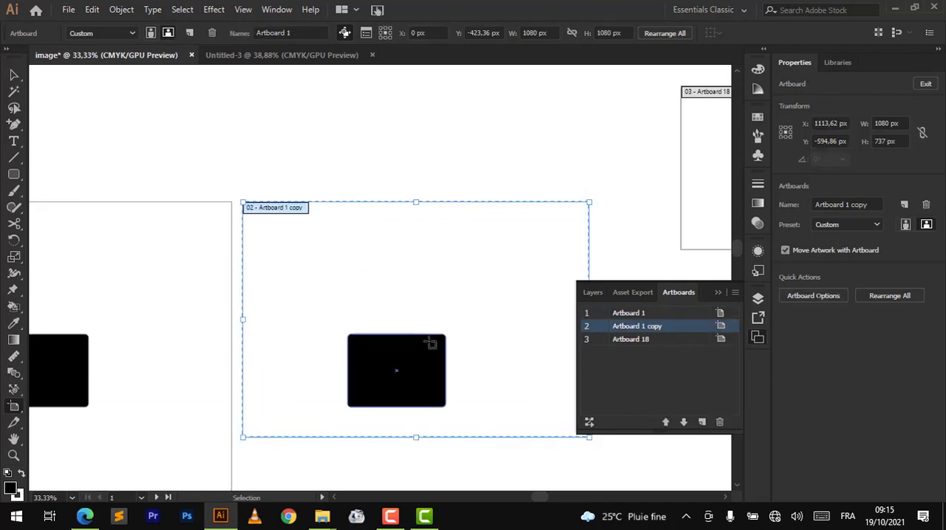
- Collapse the artboard list, try deleting Artboard 1 copy directly on the canvas, and undo the deletion
{"action": "left_click", "coordinate": [718, 294]}
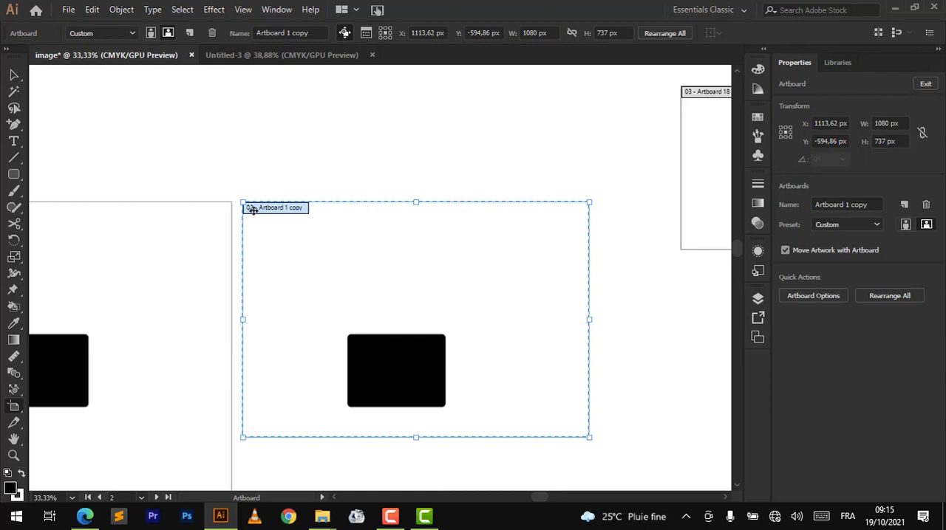
{"action": "key", "text": "Delete"}
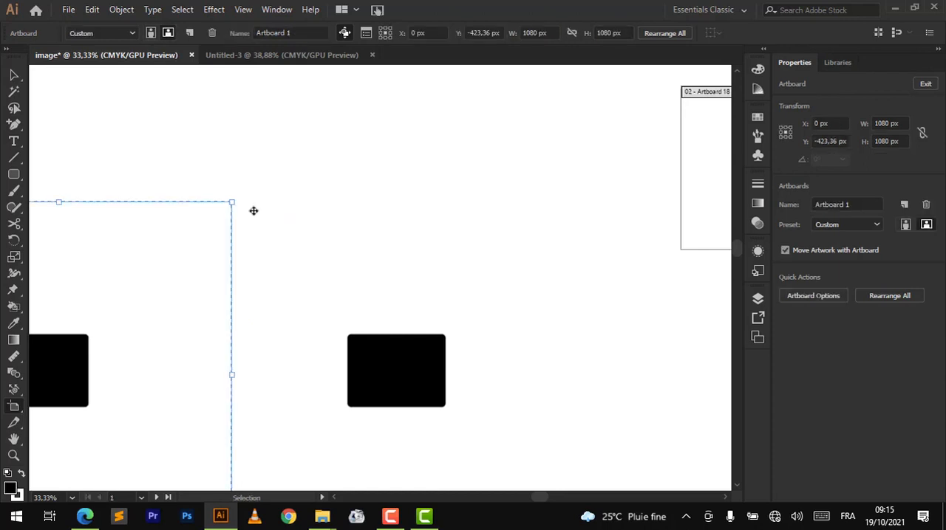
{"action": "key", "text": "ctrl+z"}
{"action": "scroll", "coordinate": [502, 349], "scroll_direction": "down", "scroll_amount": 2}
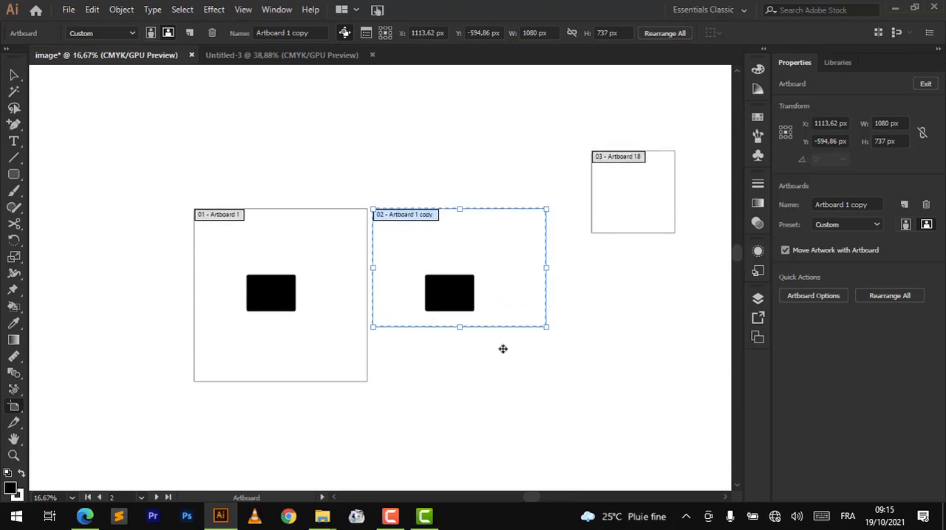
- Replace Artboard 1 copy with a duplicate of Artboard 1 around the second black rectangle, with Move Artwork with Artboard turned off
{"action": "key", "text": "Delete"}
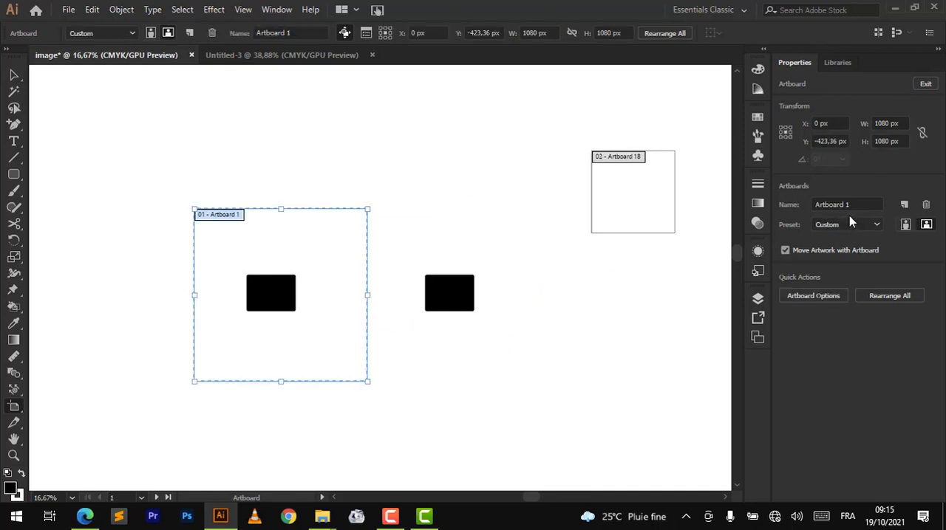
{"action": "left_click", "coordinate": [785, 251]}
{"action": "left_click_drag", "start_coordinate": [207, 215], "coordinate": [386, 215]}
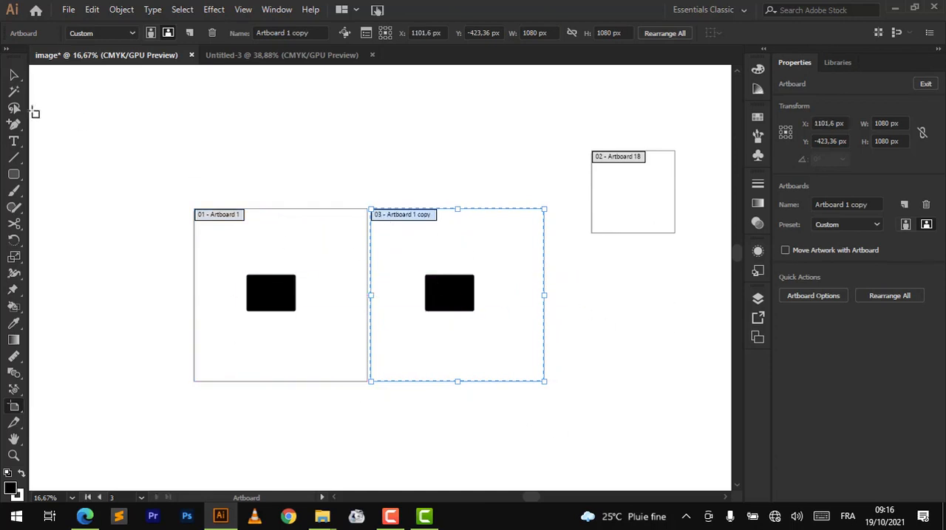
- Leave artboard editing, try moving the black rectangle on the duplicated artboard, undo the move and deselect it
{"action": "left_click", "coordinate": [12, 75]}
{"action": "left_click", "coordinate": [448, 291]}
{"action": "left_click_drag", "start_coordinate": [447, 291], "coordinate": [494, 268]}
{"action": "key", "text": "ctrl+z"}
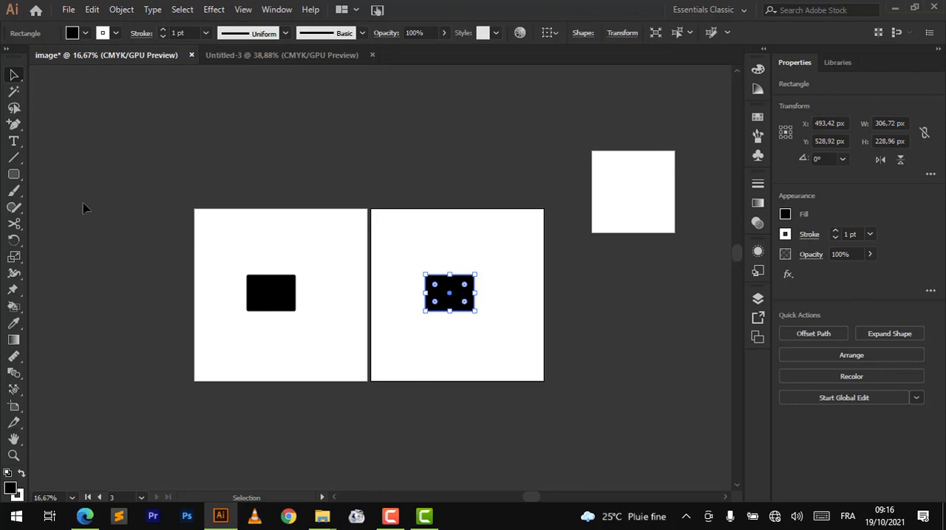
{"action": "left_click", "coordinate": [543, 425]}
{"action": "mouse_move", "coordinate": [739, 250]}
{"action": "left_mouse_down"}
{"action": "mouse_move", "coordinate": [737, 264]}
{"action": "mouse_move", "coordinate": [745, 249]}
{"action": "left_mouse_up"}
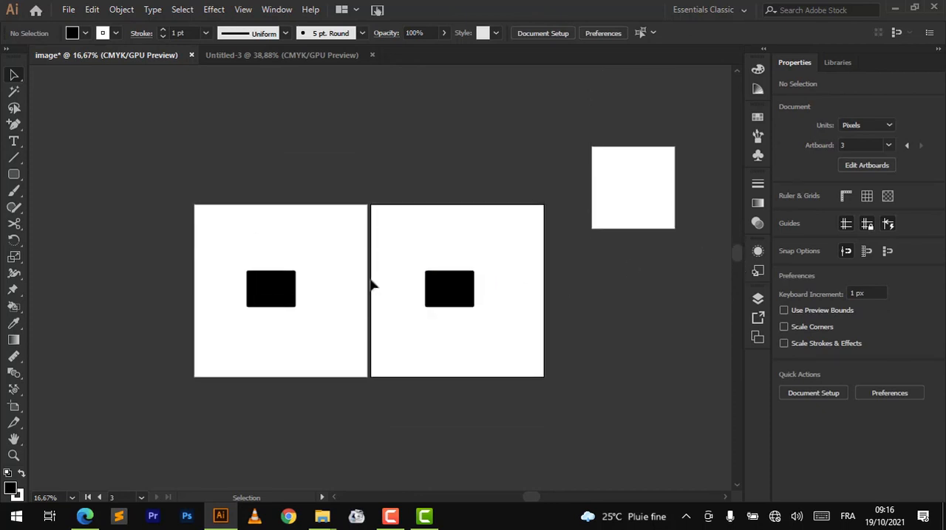
{"action": "left_click", "coordinate": [14, 456]}
{"action": "left_click", "coordinate": [364, 338]}
{"action": "left_click", "coordinate": [14, 75]}
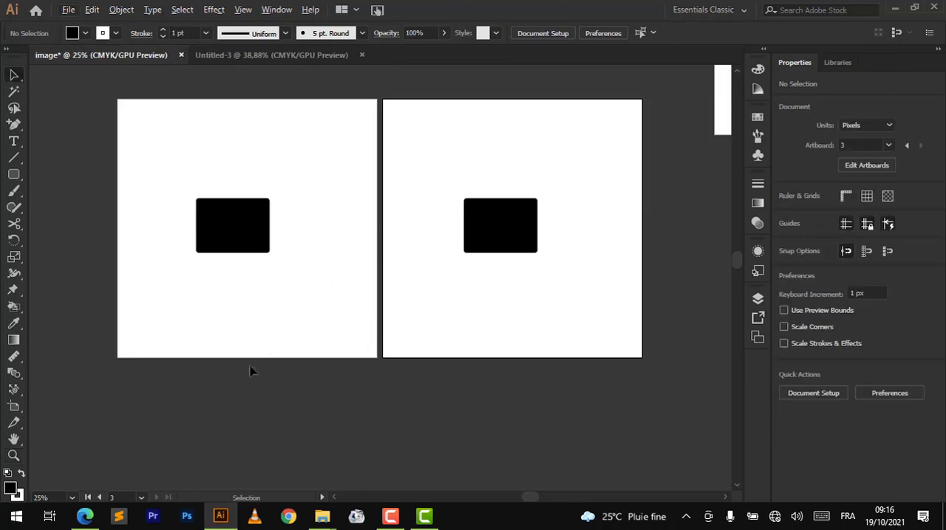
{"action": "scroll", "coordinate": [299, 222], "scroll_direction": "up", "scroll_amount": 1}
{"action": "scroll", "coordinate": [299, 226], "scroll_direction": "down", "scroll_amount": 2}
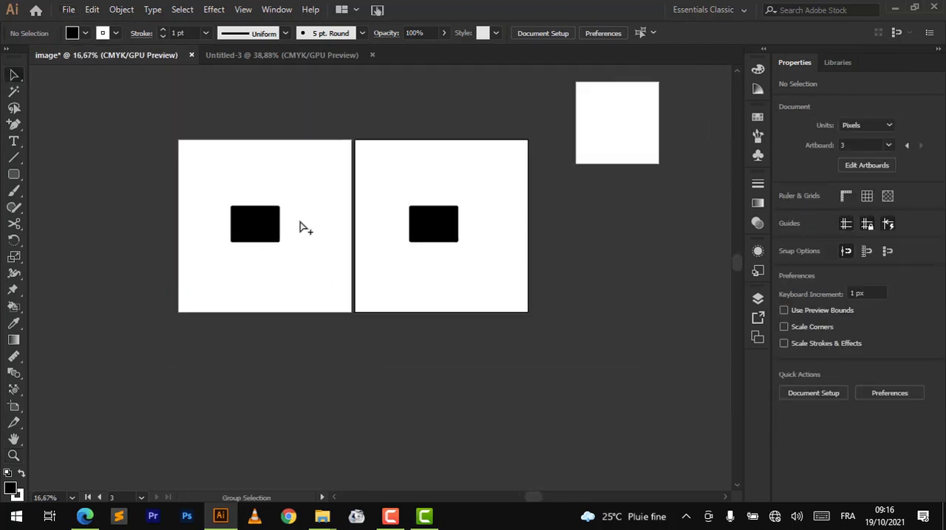
- Fit artboard 3, which holds the second black rectangle, on the screen
{"action": "scroll", "coordinate": [299, 227], "scroll_direction": "up", "scroll_amount": 1}
{"action": "scroll", "coordinate": [299, 227], "scroll_direction": "up", "scroll_amount": 2}
{"action": "scroll", "coordinate": [299, 226], "scroll_direction": "down", "scroll_amount": 2}
{"action": "scroll", "coordinate": [299, 221], "scroll_direction": "up", "scroll_amount": 2}
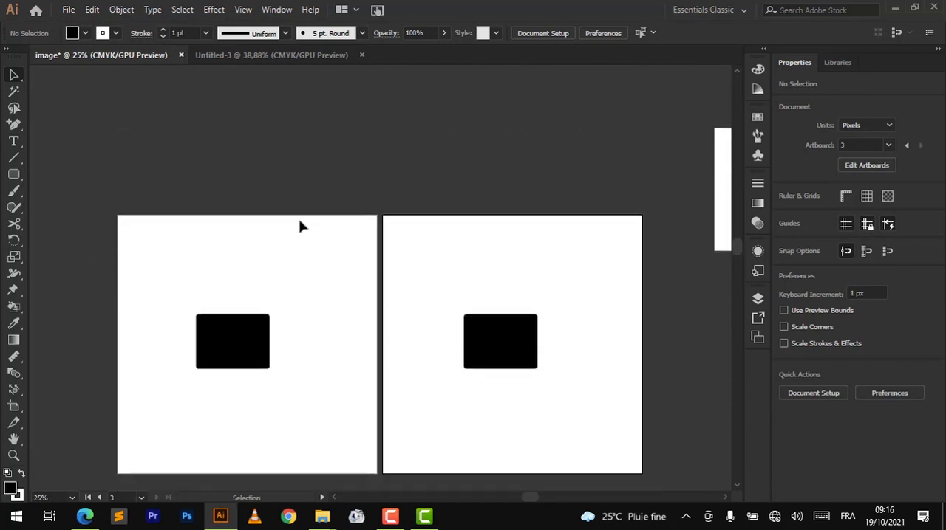
{"action": "scroll", "coordinate": [299, 223], "scroll_direction": "down", "scroll_amount": 4}
{"action": "scroll", "coordinate": [301, 223], "scroll_direction": "up", "scroll_amount": 3}
{"action": "scroll", "coordinate": [302, 223], "scroll_direction": "down", "scroll_amount": 1}
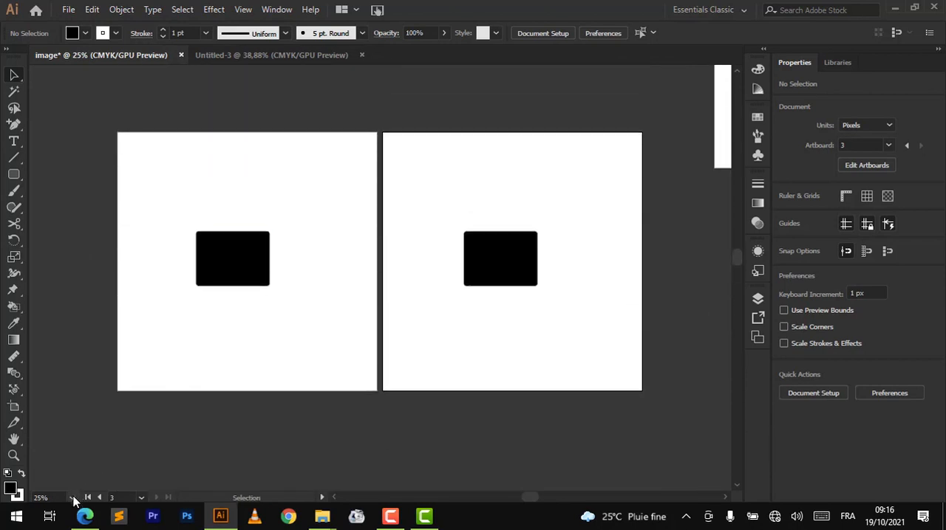
{"action": "scroll", "coordinate": [382, 402], "scroll_direction": "right", "scroll_amount": 4}
{"action": "scroll", "coordinate": [382, 402], "scroll_direction": "left", "scroll_amount": 6}
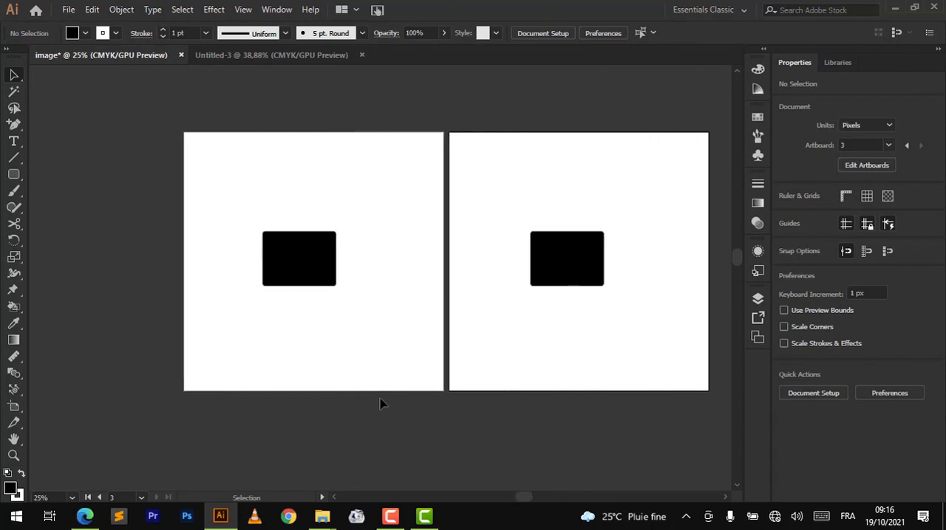
{"action": "left_click", "coordinate": [73, 500]}
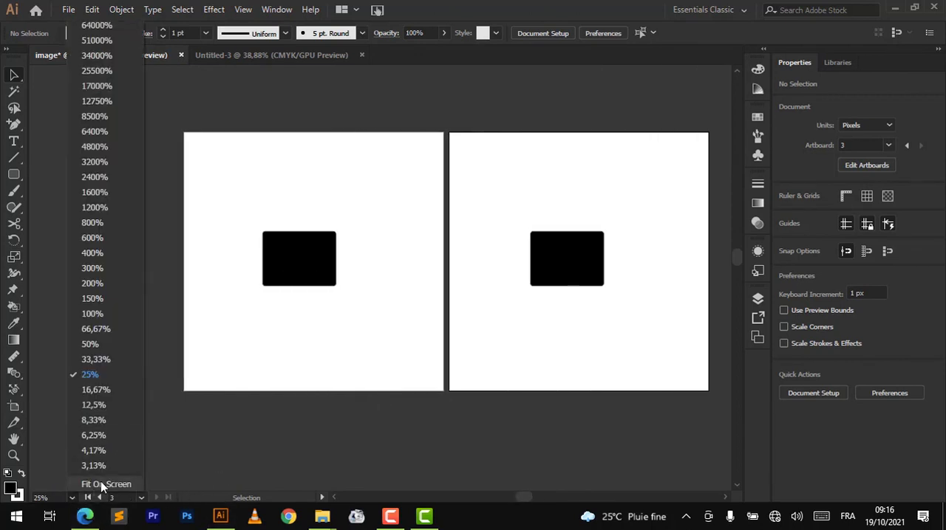
{"action": "left_click", "coordinate": [102, 485]}
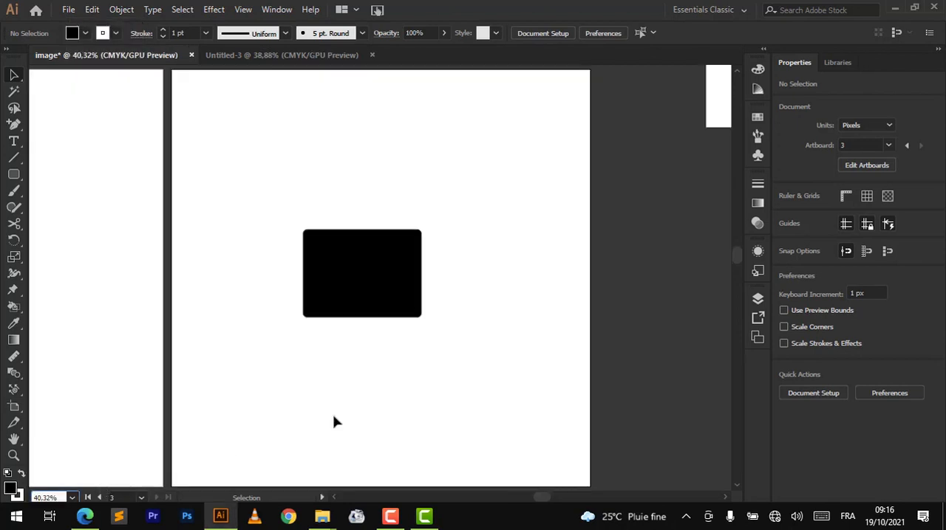
{"action": "scroll", "coordinate": [354, 262], "scroll_direction": "up", "scroll_amount": 1}
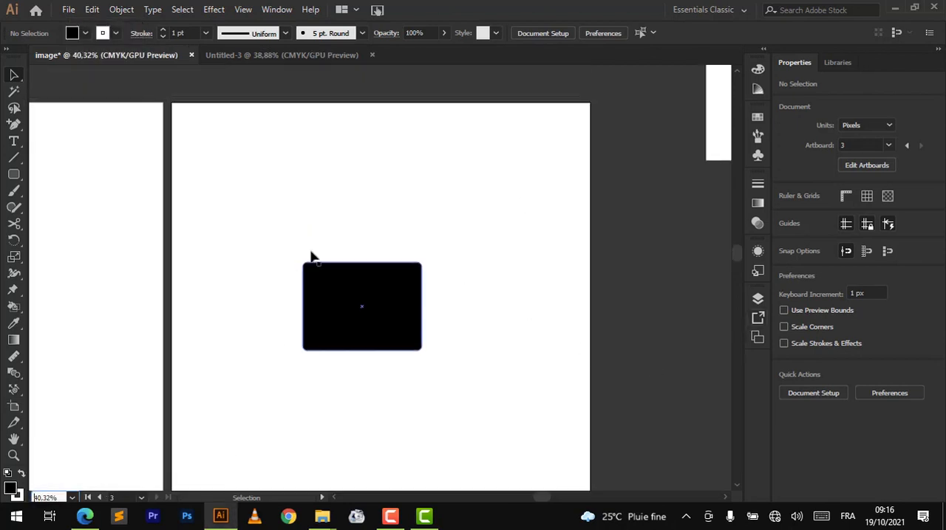
{"action": "scroll", "coordinate": [311, 255], "scroll_direction": "up", "scroll_amount": 2}
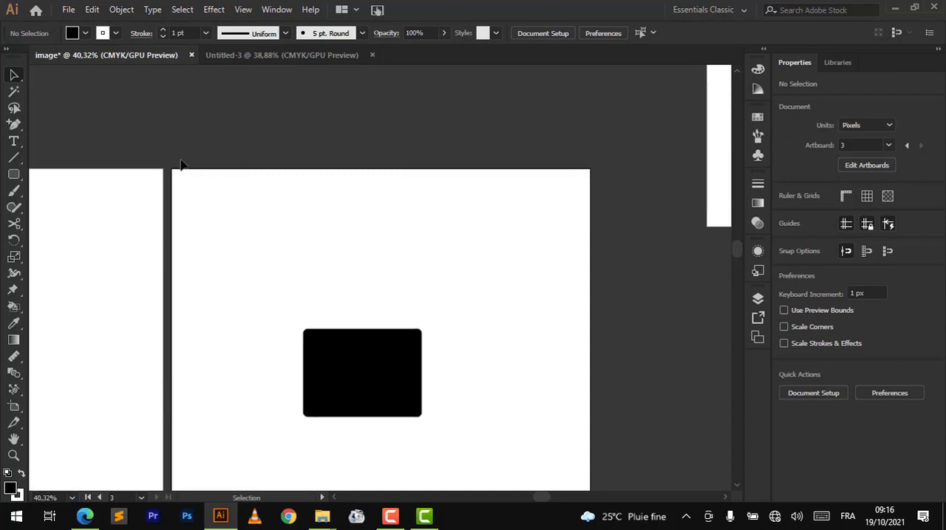
- Set the user interface brightness to the medium light grey shade in the User Interface preferences
{"action": "left_click", "coordinate": [95, 255]}
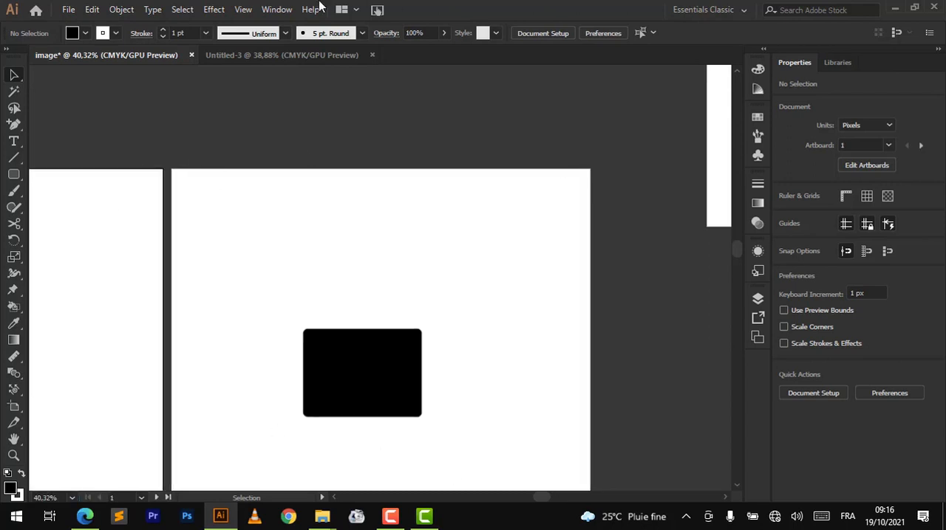
{"action": "key", "text": "ctrl+k"}
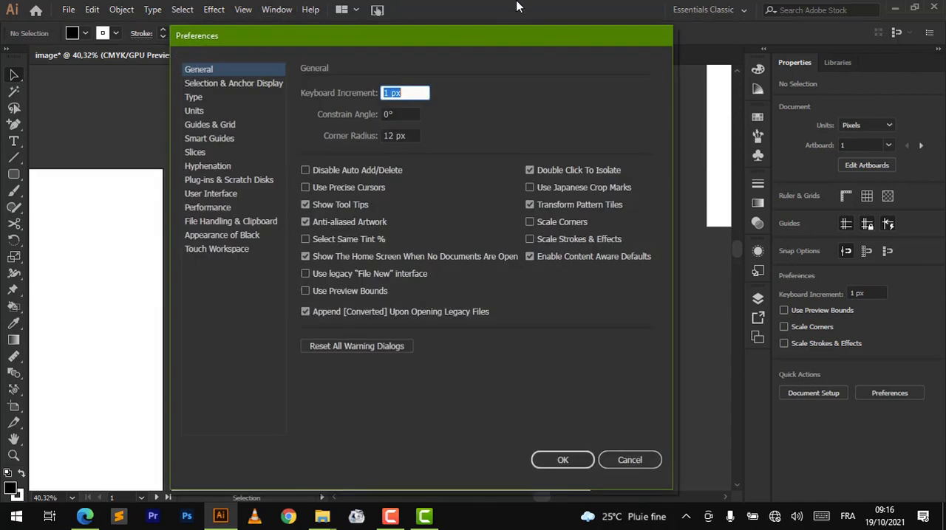
{"action": "left_click", "coordinate": [218, 209]}
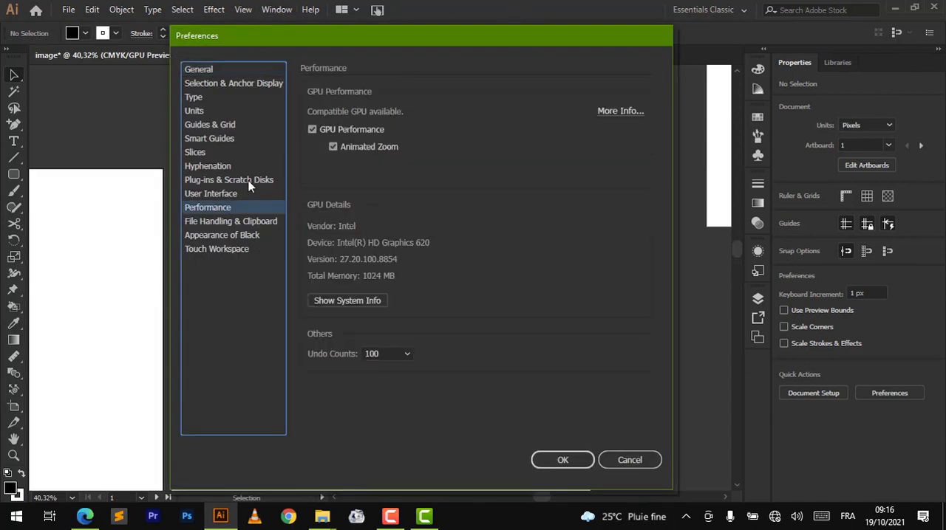
{"action": "left_click", "coordinate": [221, 194]}
{"action": "left_click", "coordinate": [414, 97]}
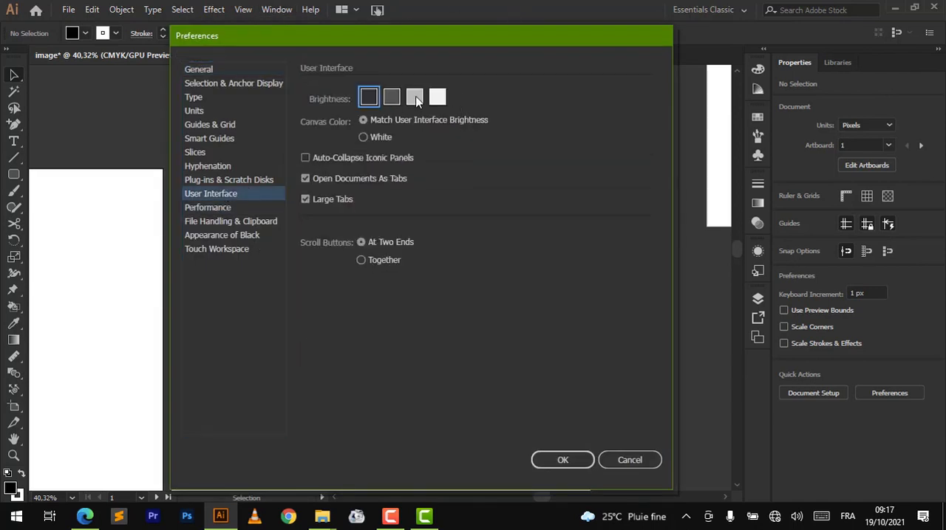
{"action": "left_click", "coordinate": [562, 460]}
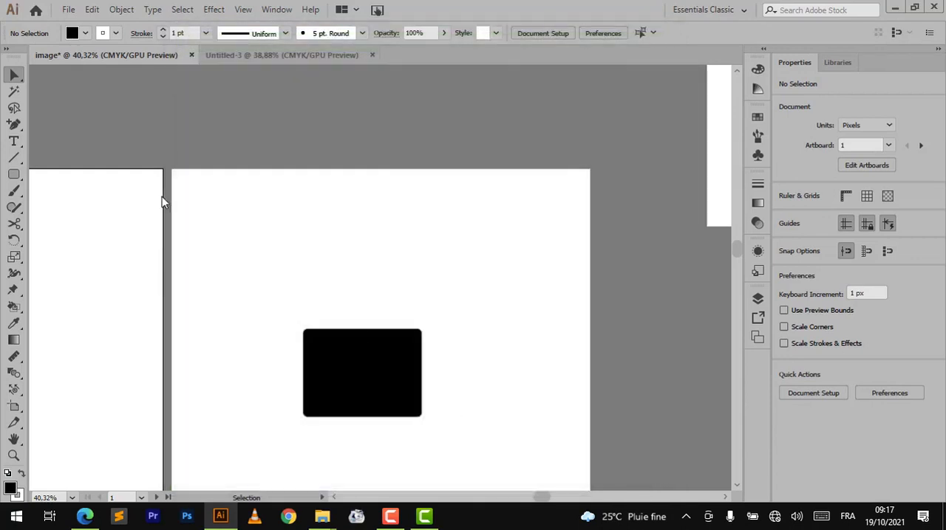
- Magnify the gap between artboards 1 and 3 to 400% and activate each artboard alternately to compare their outlines
{"action": "scroll", "coordinate": [156, 164], "scroll_direction": "up", "scroll_amount": 7}
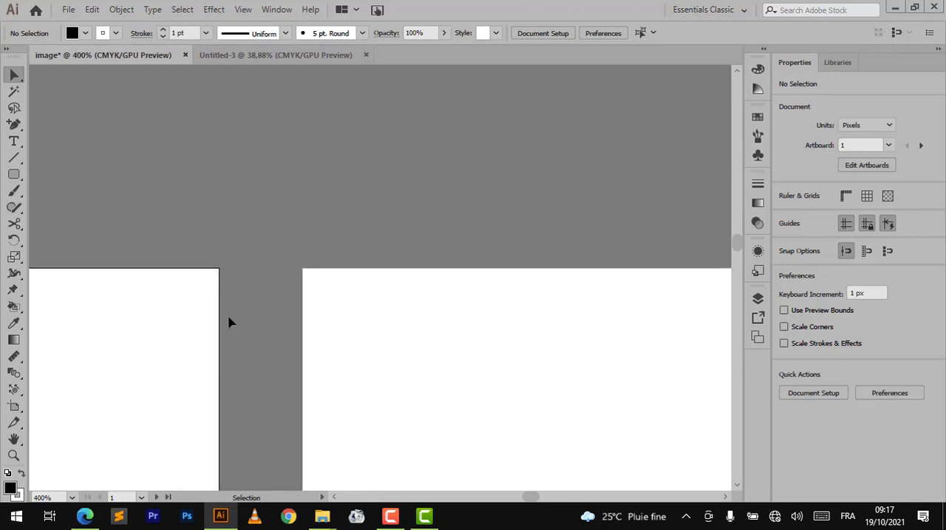
{"action": "left_click", "coordinate": [429, 316]}
{"action": "left_click", "coordinate": [141, 341]}
{"action": "left_click", "coordinate": [465, 341]}
{"action": "left_click", "coordinate": [166, 349]}
{"action": "left_click", "coordinate": [425, 365]}
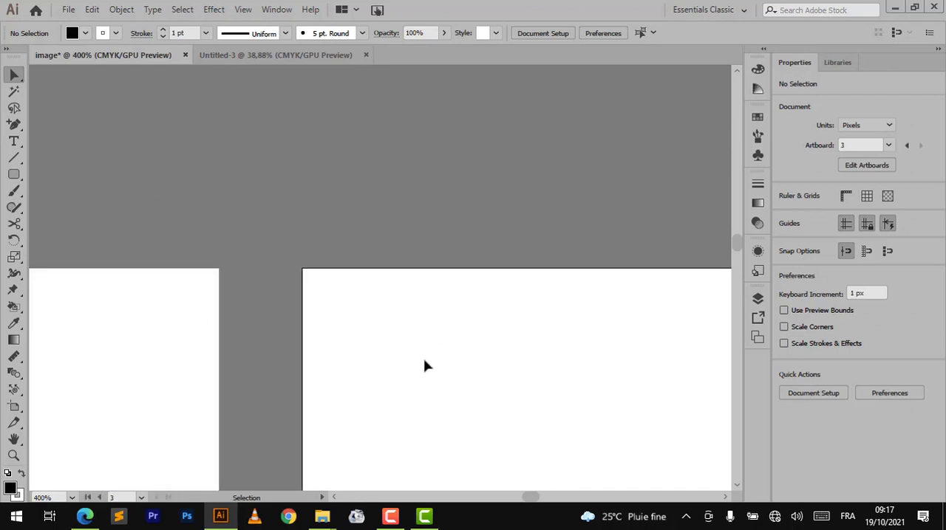
{"action": "left_click", "coordinate": [143, 346]}
{"action": "left_click", "coordinate": [380, 298]}
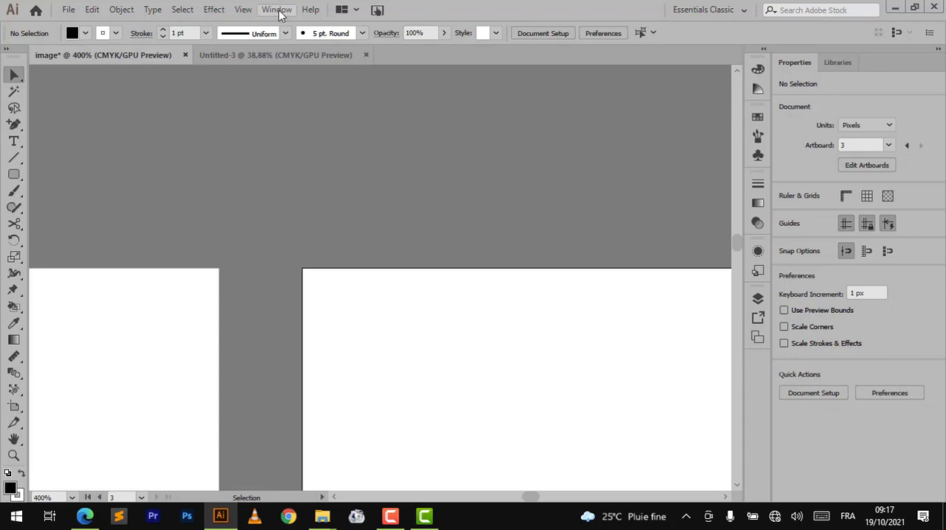
- Set the user interface brightness to the darkest shade in the User Interface preferences
{"action": "key", "text": "ctrl+k"}
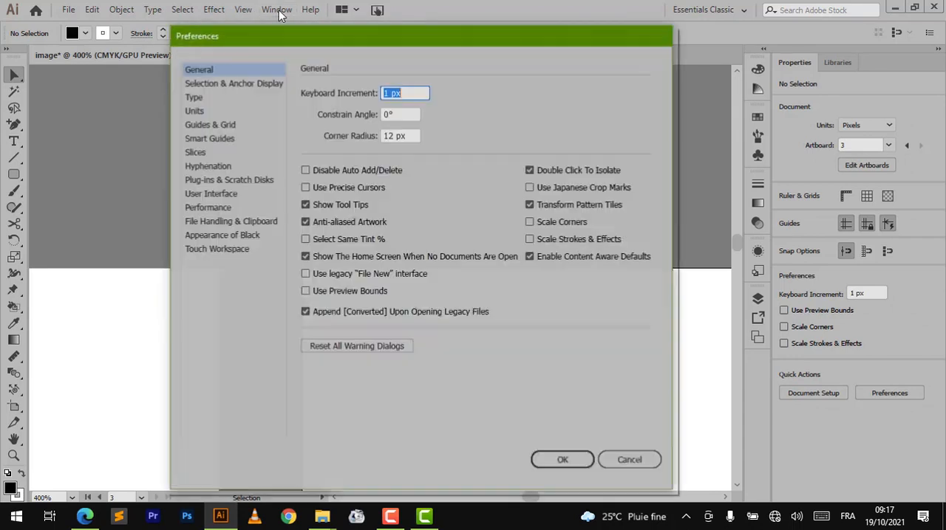
{"action": "left_click", "coordinate": [199, 209]}
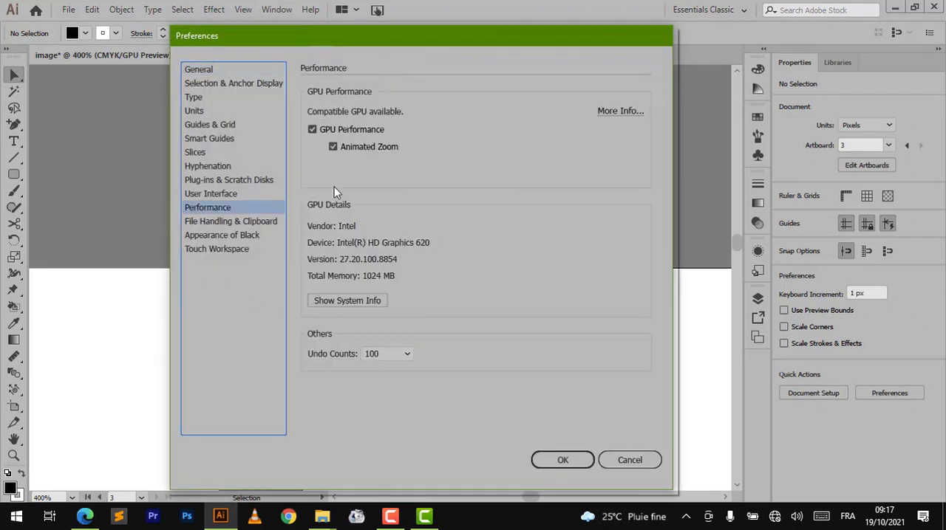
{"action": "left_click", "coordinate": [215, 193]}
{"action": "left_click", "coordinate": [369, 98]}
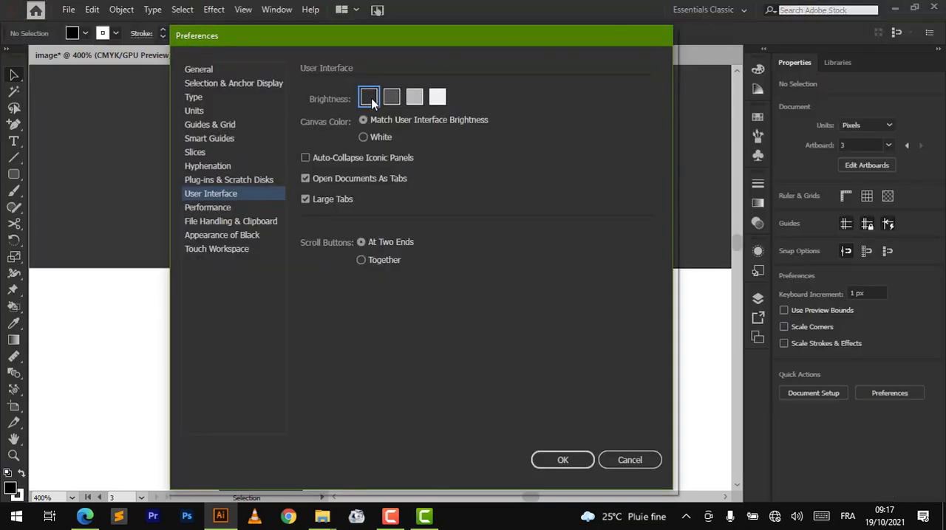
{"action": "left_click", "coordinate": [562, 460]}
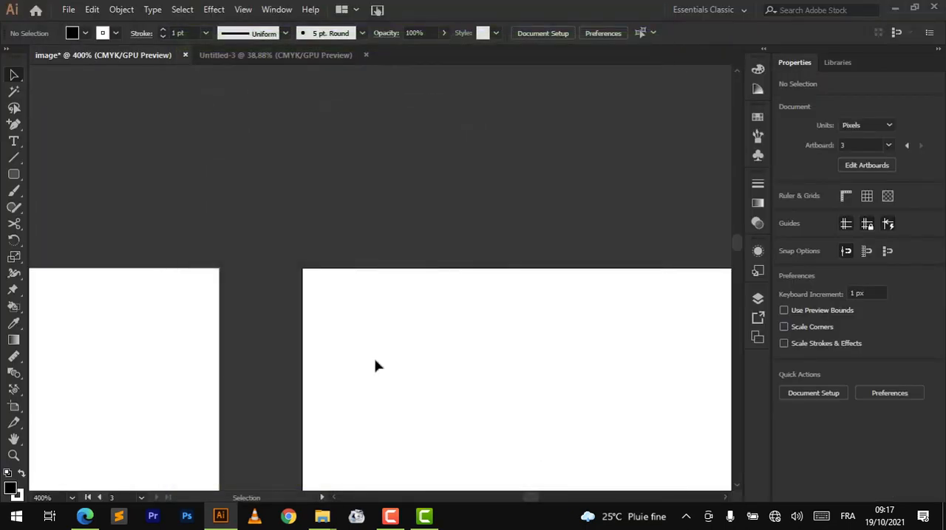
- Activate artboard 1 and examine its outline against the dark canvas beside artboard 3
{"action": "left_click", "coordinate": [124, 359]}
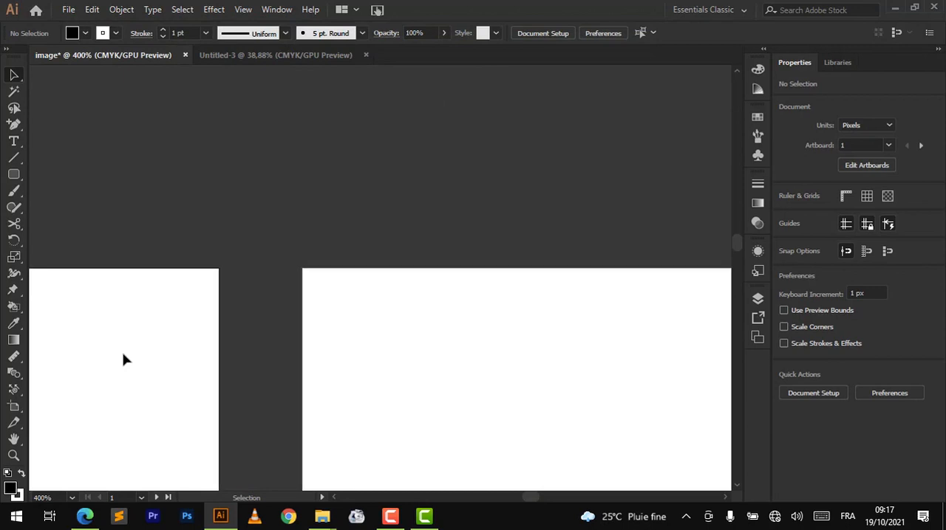
{"action": "scroll", "coordinate": [419, 307], "scroll_direction": "down", "scroll_amount": 6, "text": "alt"}
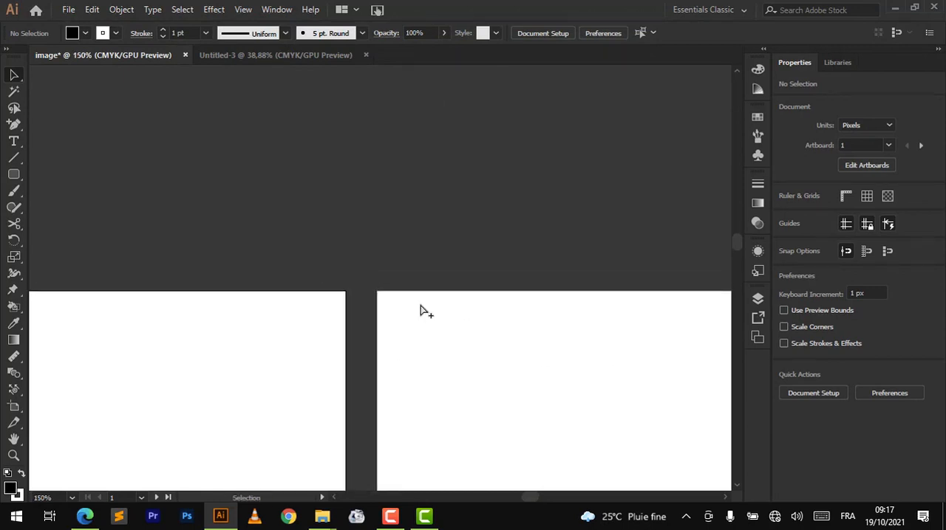
{"action": "scroll", "coordinate": [420, 306], "scroll_direction": "down", "scroll_amount": 1, "text": "alt"}
{"action": "scroll", "coordinate": [420, 306], "scroll_direction": "down", "scroll_amount": 4}
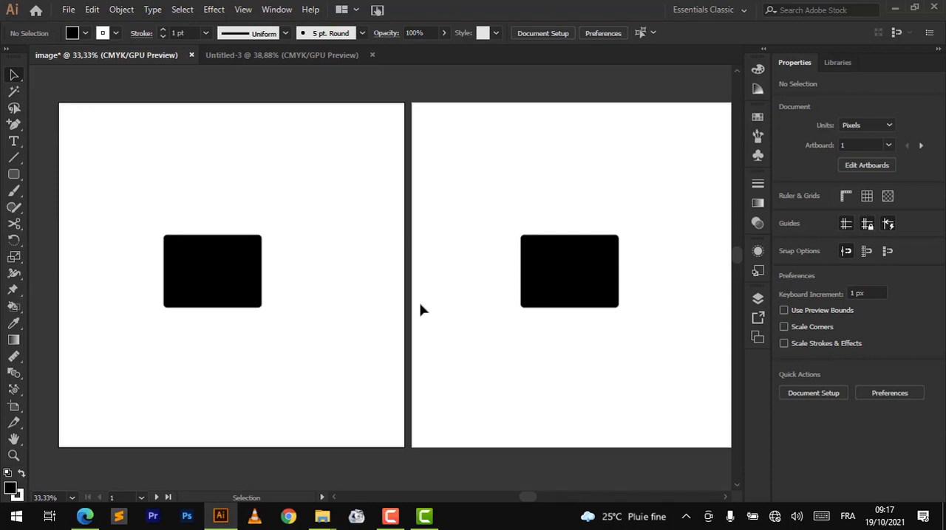
- Make artboard 3 active and fit it on the screen
{"action": "left_click", "coordinate": [543, 156]}
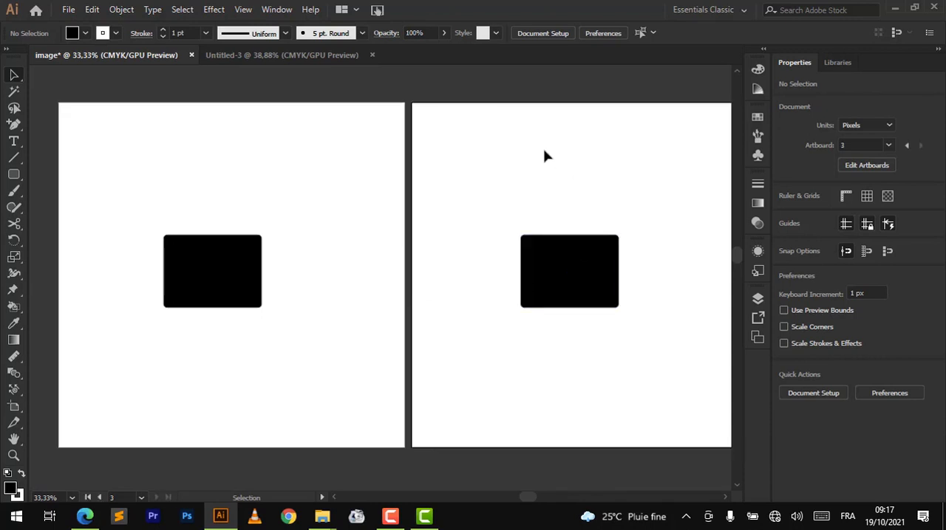
{"action": "left_click", "coordinate": [72, 498]}
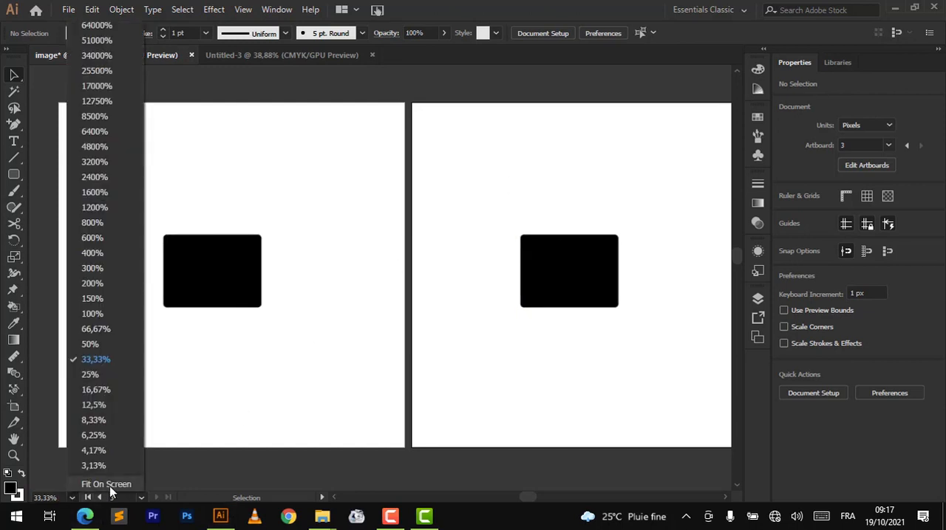
{"action": "left_click", "coordinate": [107, 484]}
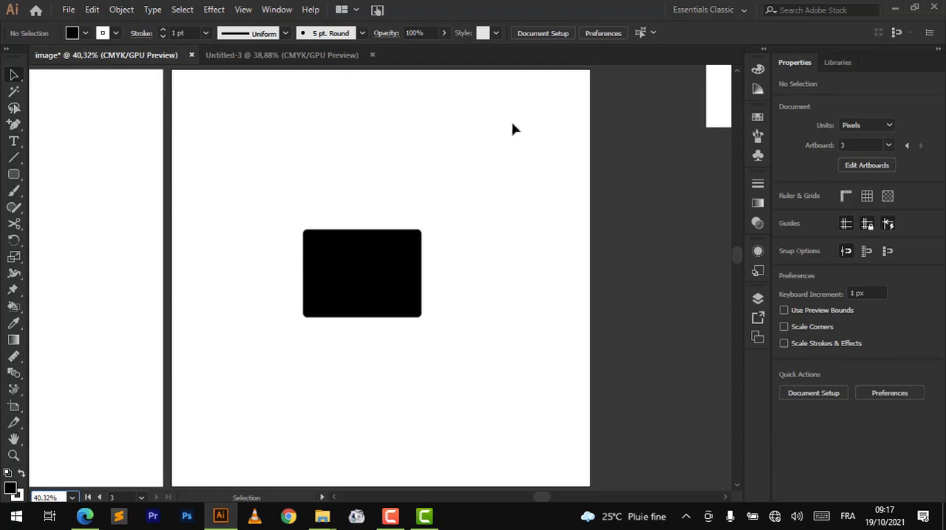
{"action": "scroll", "coordinate": [412, 155], "scroll_direction": "up", "scroll_amount": 5}
{"action": "scroll", "coordinate": [411, 155], "scroll_direction": "down", "scroll_amount": 4}
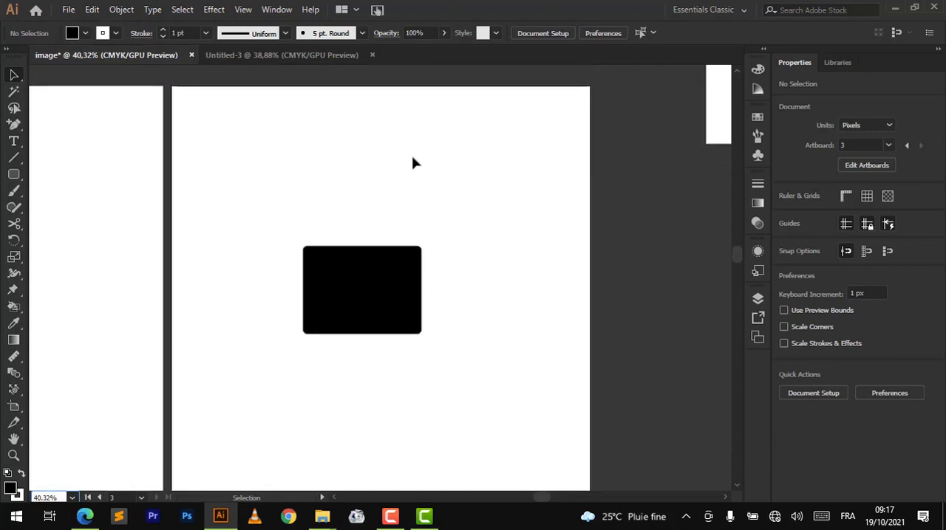
{"action": "scroll", "coordinate": [412, 163], "scroll_direction": "down", "scroll_amount": 2}
{"action": "scroll", "coordinate": [411, 163], "scroll_direction": "up", "scroll_amount": 2}
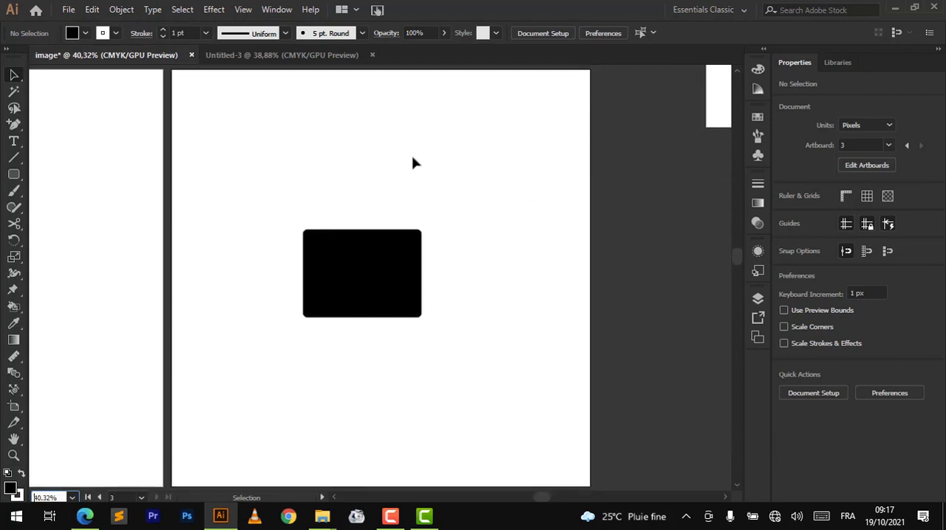
{"action": "scroll", "coordinate": [413, 162], "scroll_direction": "down", "scroll_amount": 2}
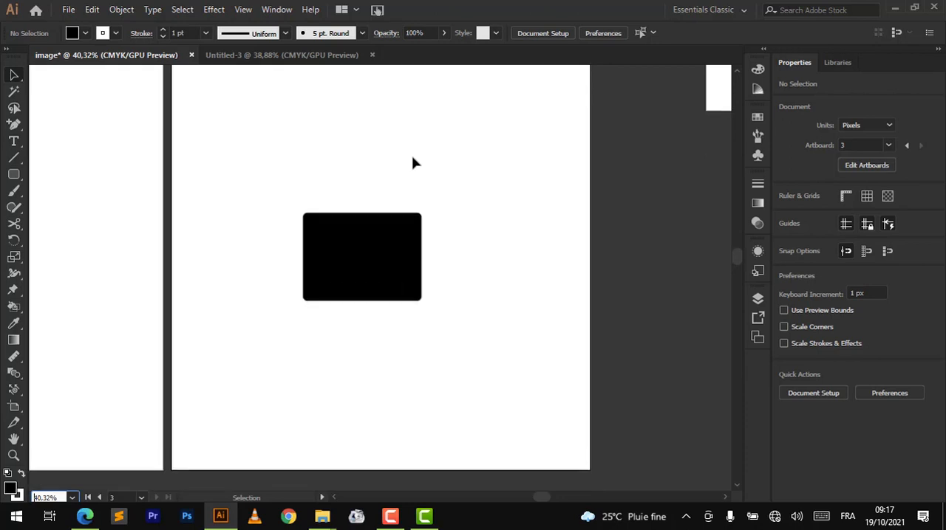
- Make the small empty artboard 2 active and fit it on the screen
{"action": "scroll", "coordinate": [517, 181], "scroll_direction": "right", "scroll_amount": 6}
{"action": "scroll", "coordinate": [536, 184], "scroll_direction": "up", "scroll_amount": 4}
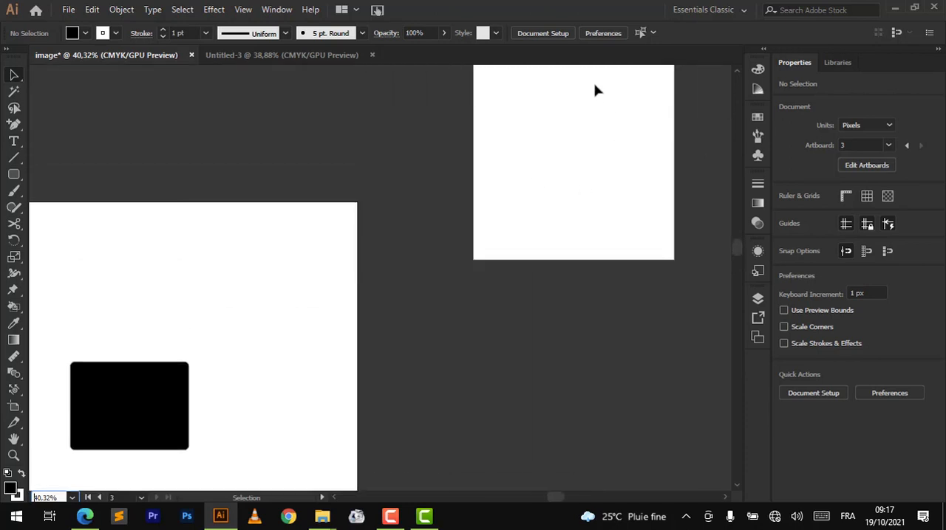
{"action": "scroll", "coordinate": [597, 89], "scroll_direction": "up", "scroll_amount": 2}
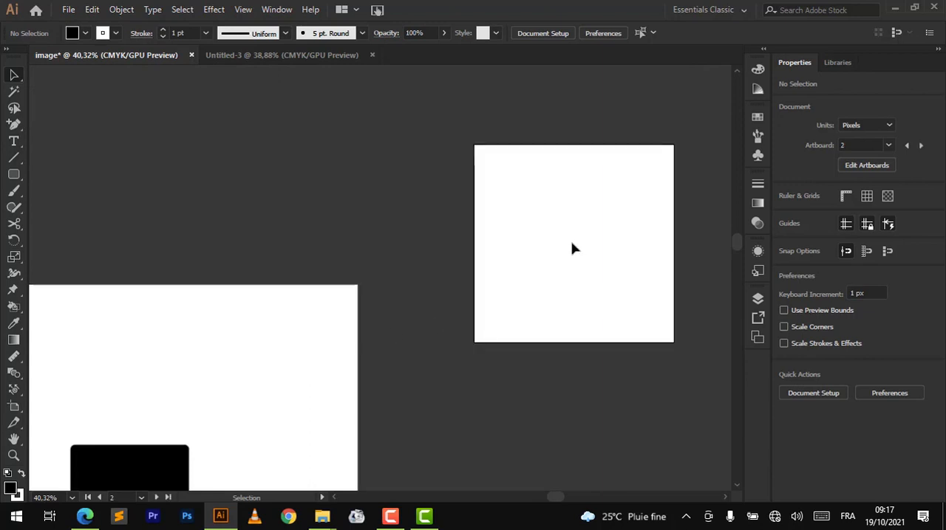
{"action": "left_click", "coordinate": [71, 497]}
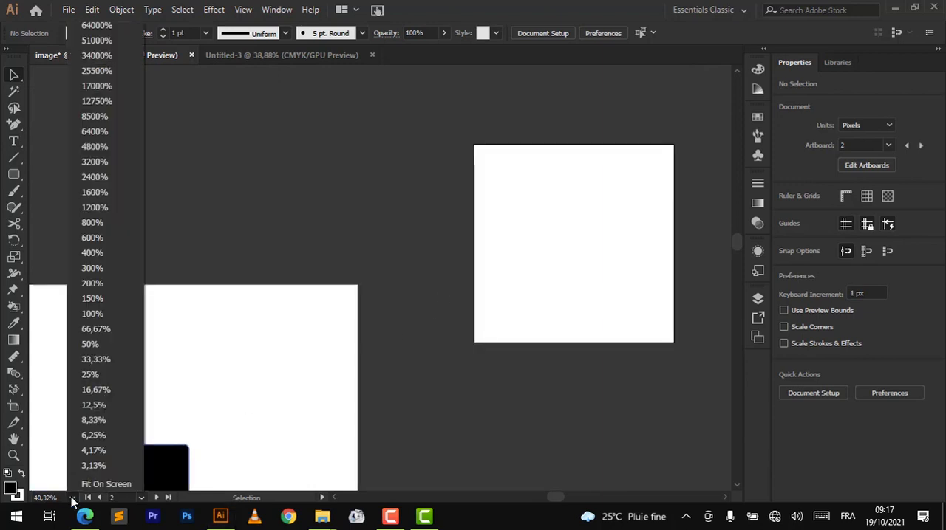
{"action": "left_click", "coordinate": [89, 485]}
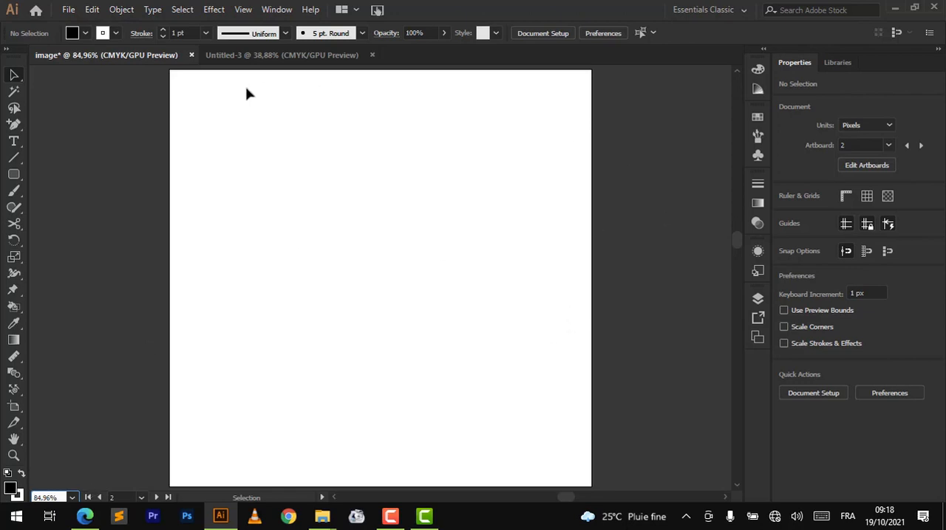
{"action": "scroll", "coordinate": [246, 94], "scroll_direction": "up", "scroll_amount": 5}
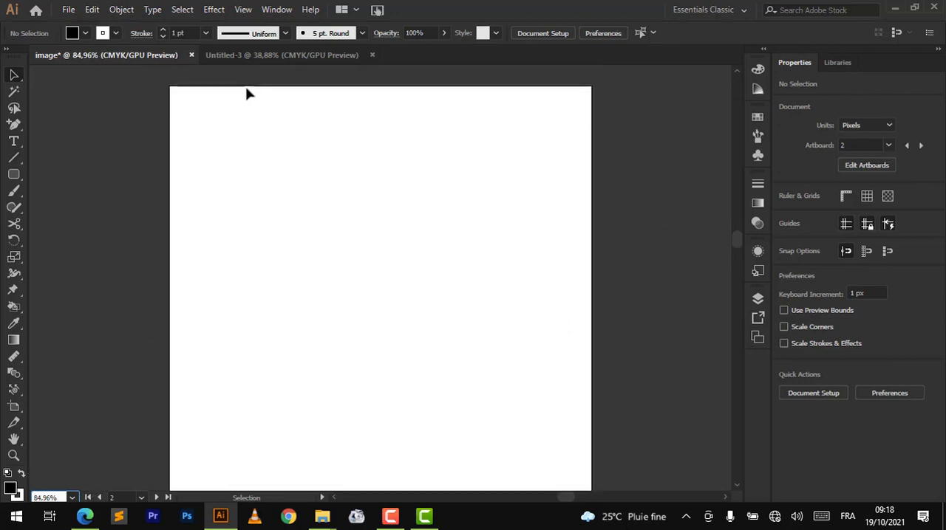
{"action": "scroll", "coordinate": [246, 94], "scroll_direction": "down", "scroll_amount": 6}
{"action": "scroll", "coordinate": [246, 94], "scroll_direction": "up", "scroll_amount": 1}
{"action": "scroll", "coordinate": [246, 94], "scroll_direction": "down", "scroll_amount": 3}
{"action": "scroll", "coordinate": [248, 94], "scroll_direction": "up", "scroll_amount": 4}
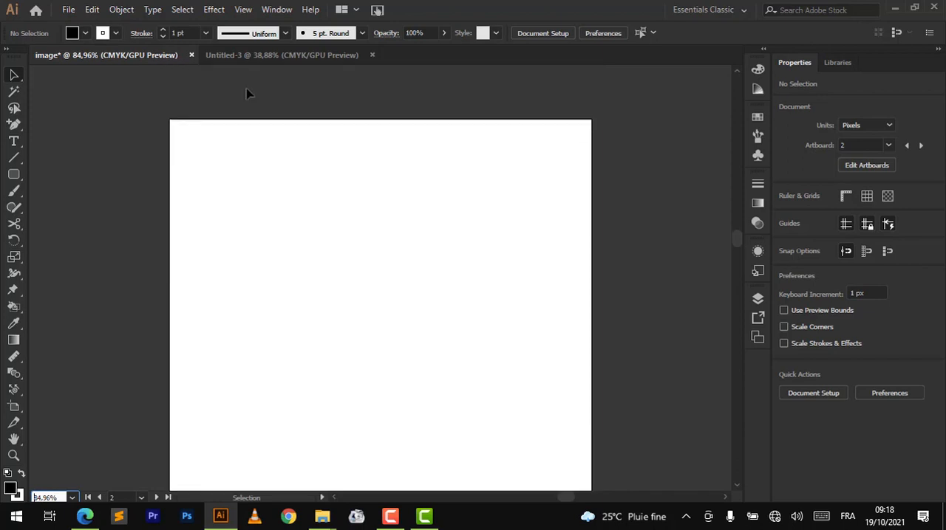
{"action": "scroll", "coordinate": [248, 94], "scroll_direction": "down", "scroll_amount": 3}
{"action": "scroll", "coordinate": [248, 94], "scroll_direction": "up", "scroll_amount": 1}
{"action": "scroll", "coordinate": [248, 93], "scroll_direction": "down", "scroll_amount": 1}
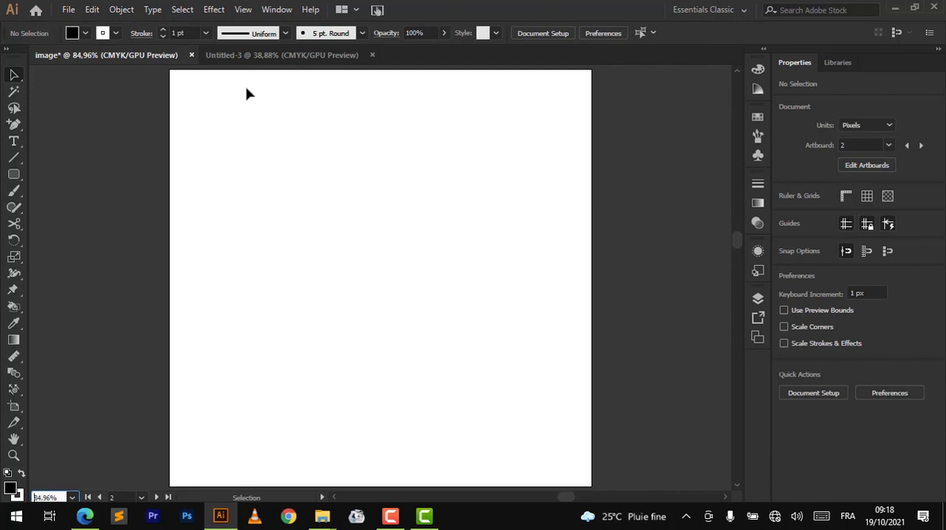
- Draw a black rounded rectangle about 134 × 117 px in the upper-left part of artboard 2
{"action": "left_click_drag", "start_coordinate": [355, 192], "coordinate": [528, 190]}
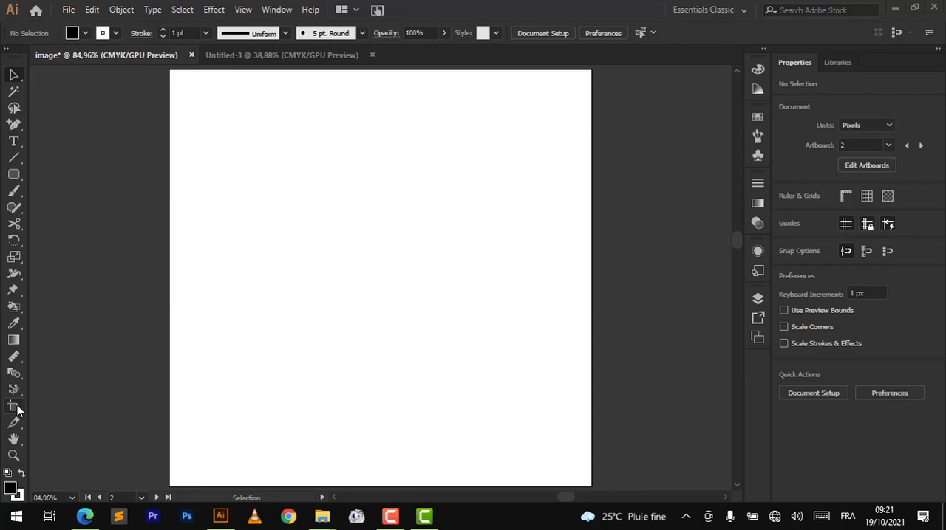
{"action": "left_click", "coordinate": [14, 176]}
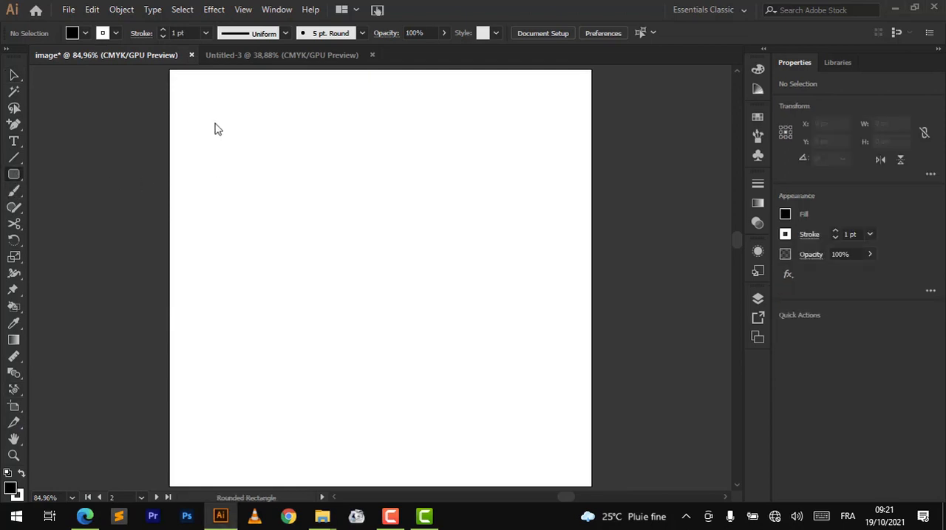
{"action": "left_click_drag", "start_coordinate": [214, 124], "coordinate": [324, 219]}
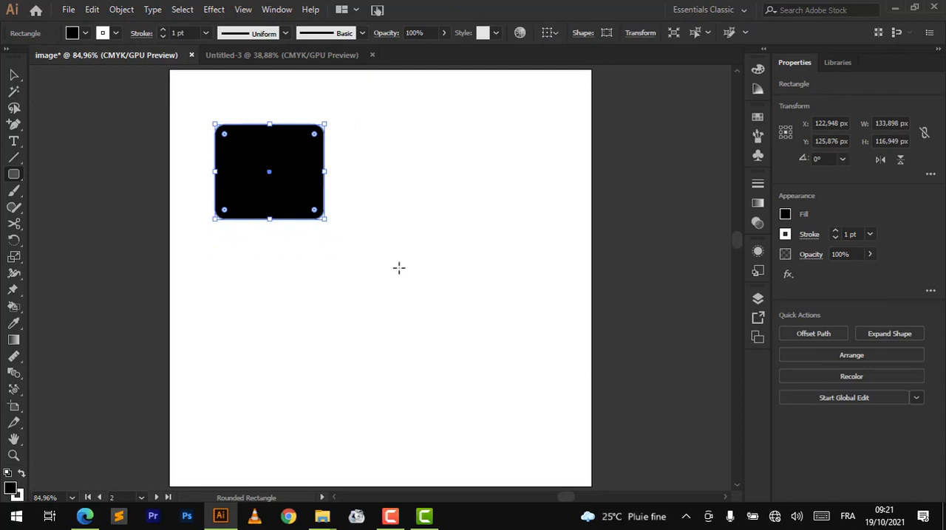
- Draw an ellipse across the right edge of the small artboard and another across the upper-right corner of the neighbouring large artboard
{"action": "scroll", "coordinate": [399, 268], "scroll_direction": "down", "scroll_amount": 4}
{"action": "scroll", "coordinate": [399, 269], "scroll_direction": "left", "scroll_amount": 4}
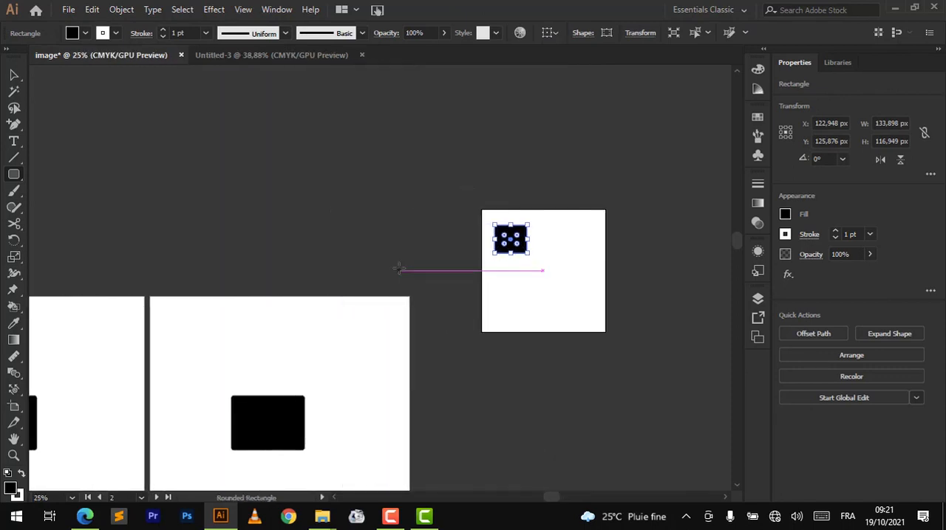
{"action": "scroll", "coordinate": [399, 268], "scroll_direction": "down", "scroll_amount": 3}
{"action": "left_click", "coordinate": [13, 175]}
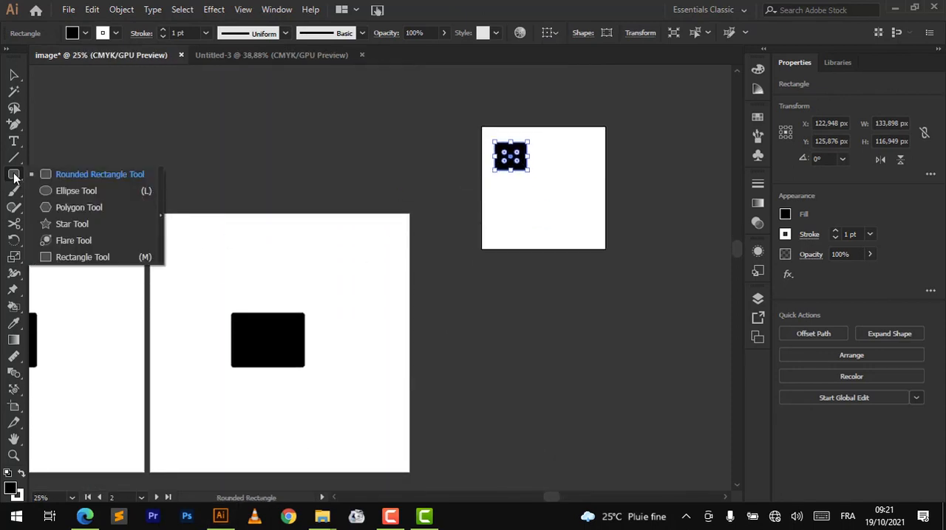
{"action": "left_click", "coordinate": [51, 189]}
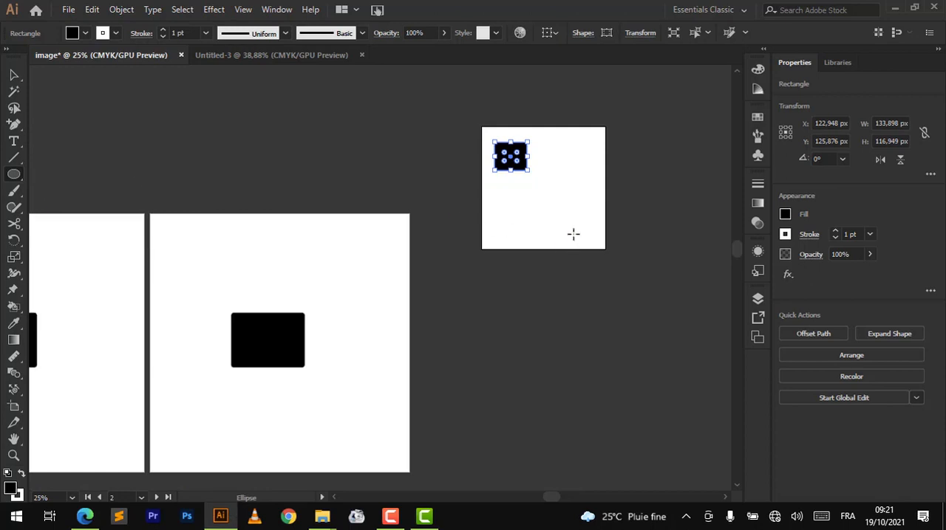
{"action": "left_click_drag", "start_coordinate": [574, 234], "coordinate": [595, 164]}
{"action": "left_click_drag", "start_coordinate": [646, 153], "coordinate": [634, 147]}
{"action": "left_click_drag", "start_coordinate": [329, 210], "coordinate": [461, 281]}
{"action": "left_click", "coordinate": [14, 76]}
{"action": "left_click", "coordinate": [331, 150]}
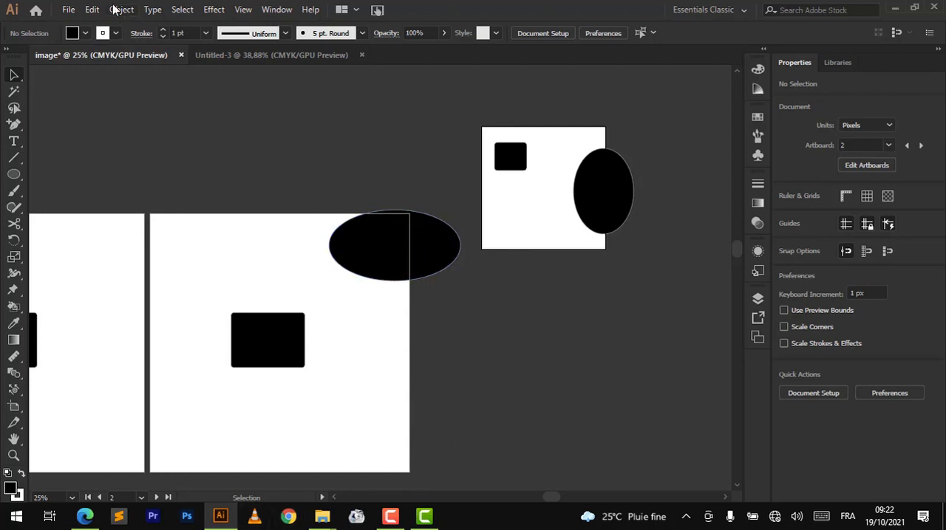
- Try saving the document under the file name nom in the Adobe Illustrator (*.AI) format
{"action": "left_click", "coordinate": [68, 11]}
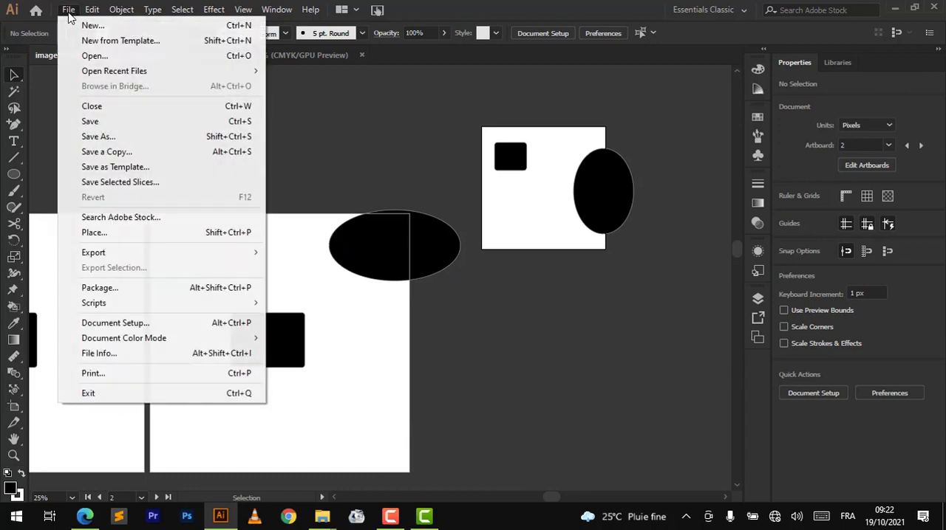
{"action": "left_click", "coordinate": [134, 137]}
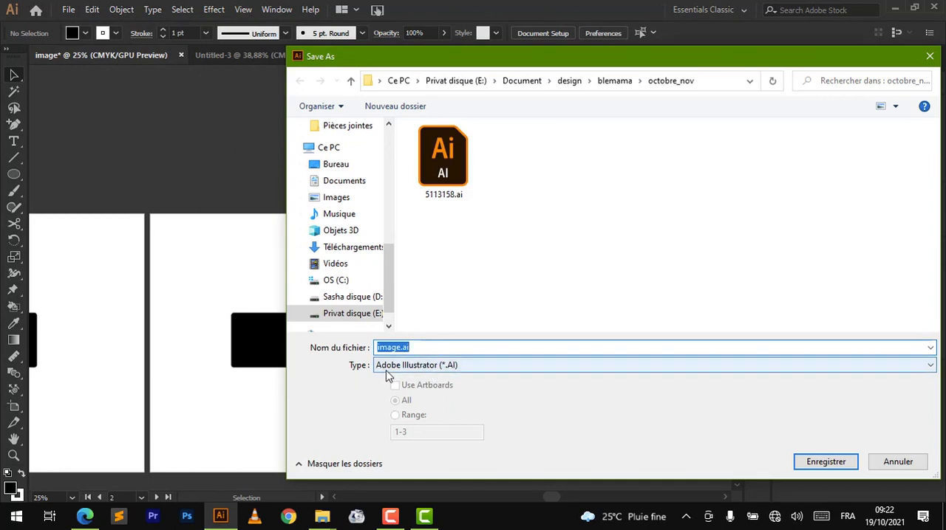
{"action": "type", "text": "hhh"}
{"action": "key", "text": "BackSpace"}
{"action": "key", "text": "BackSpace"}
{"action": "type", "text": "nom"}
{"action": "key", "text": "BackSpace"}
{"action": "key", "text": "BackSpace"}
{"action": "key", "text": "BackSpace"}
{"action": "key", "text": "BackSpace"}
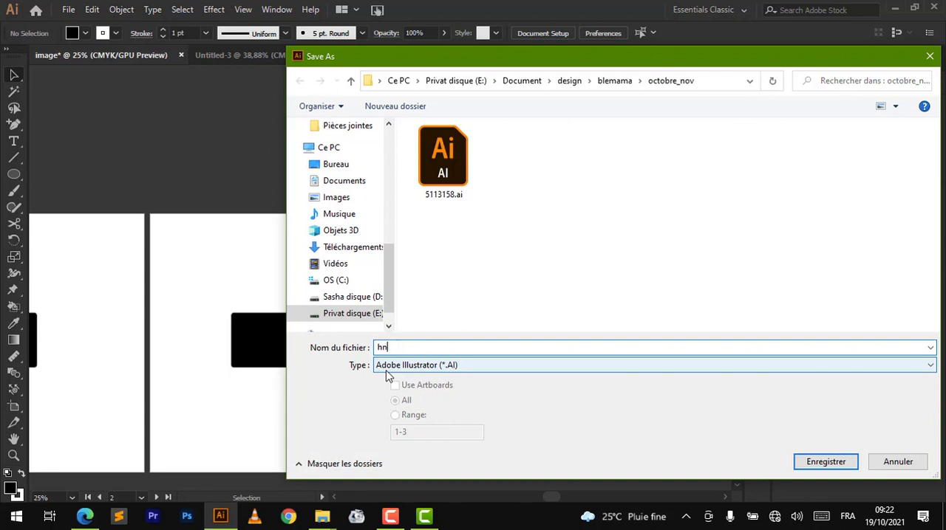
{"action": "type", "text": "nom"}
{"action": "left_click", "coordinate": [461, 368]}
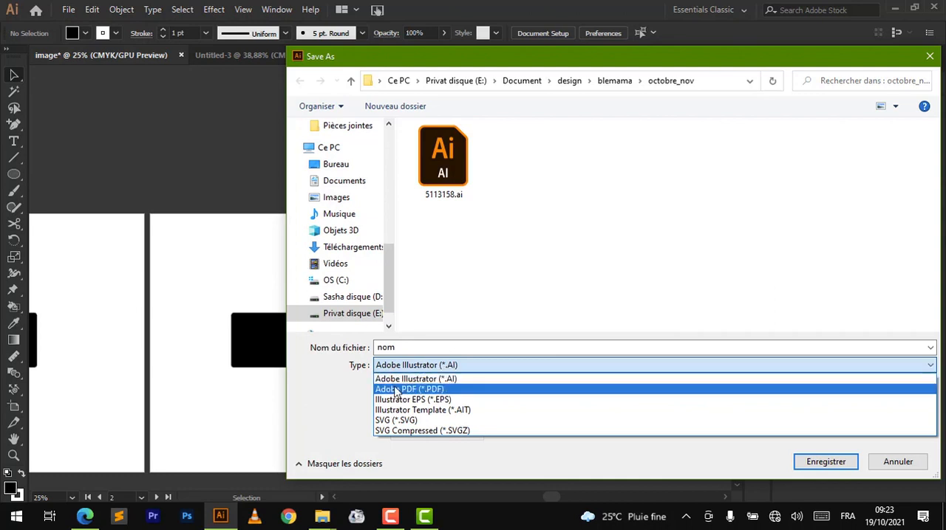
{"action": "left_click", "coordinate": [429, 381]}
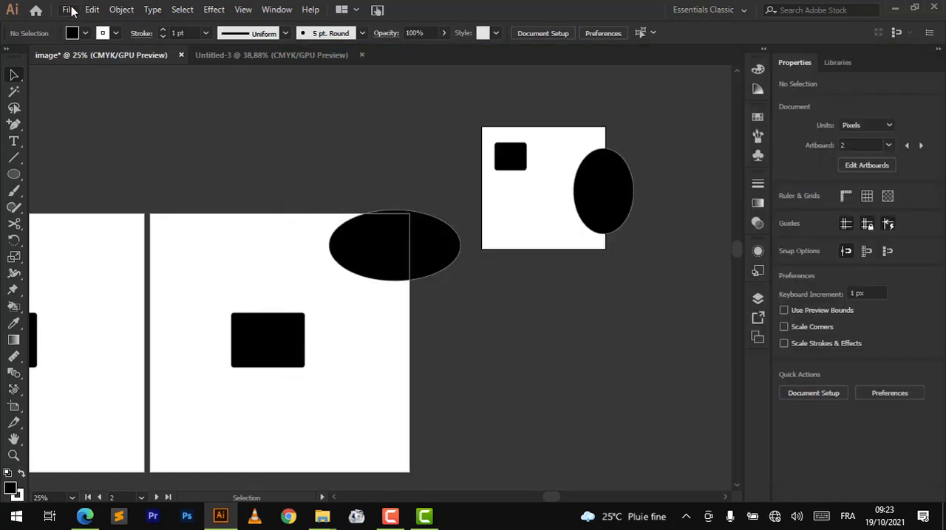
- Start an Export As of the document and examine the available export file formats
{"action": "left_click", "coordinate": [69, 9]}
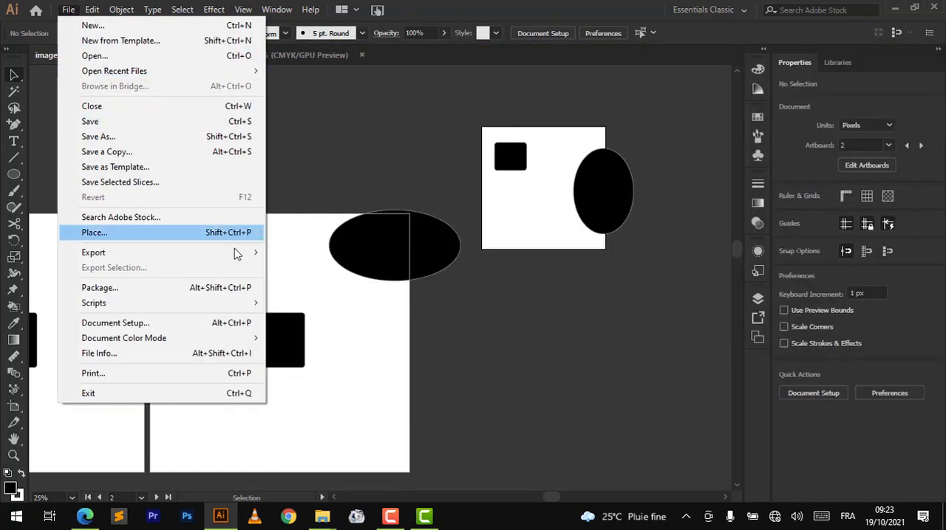
{"action": "mouse_move", "coordinate": [243, 257]}
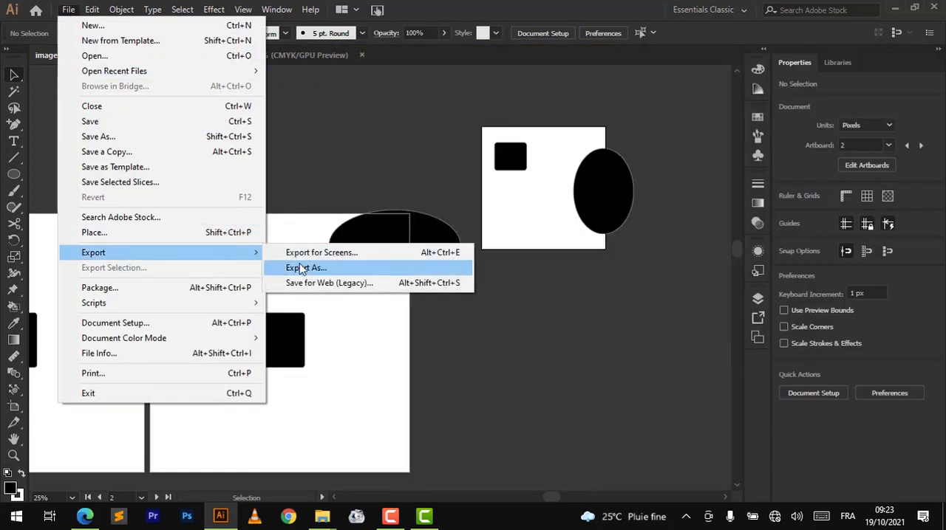
{"action": "left_click", "coordinate": [321, 269]}
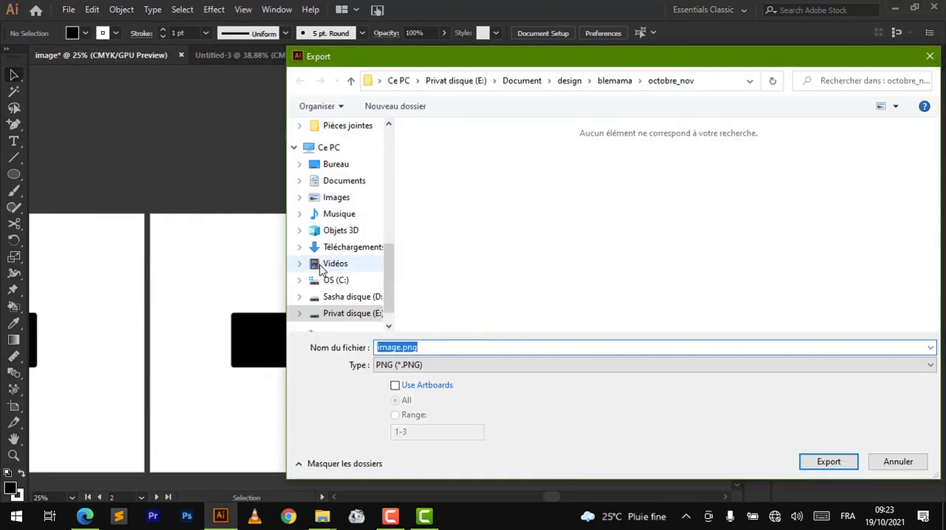
{"action": "left_click", "coordinate": [441, 367]}
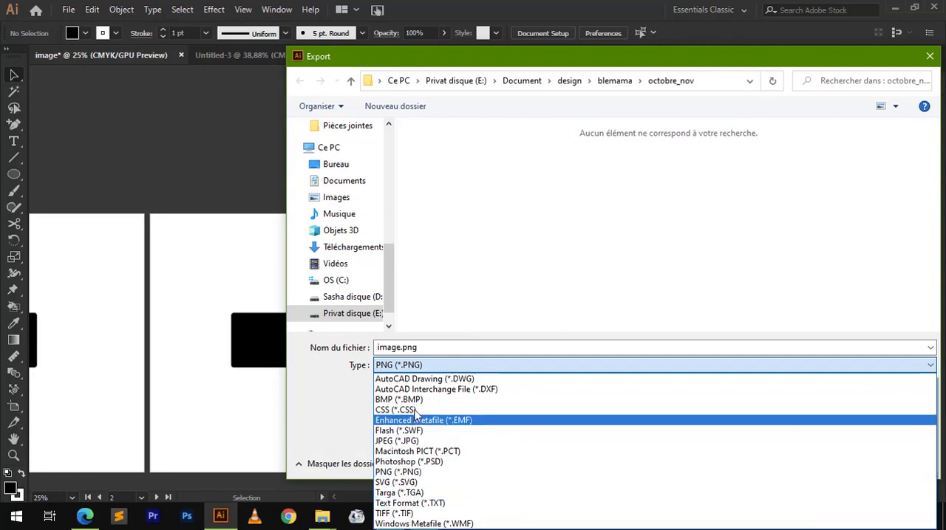
{"action": "left_click", "coordinate": [540, 64]}
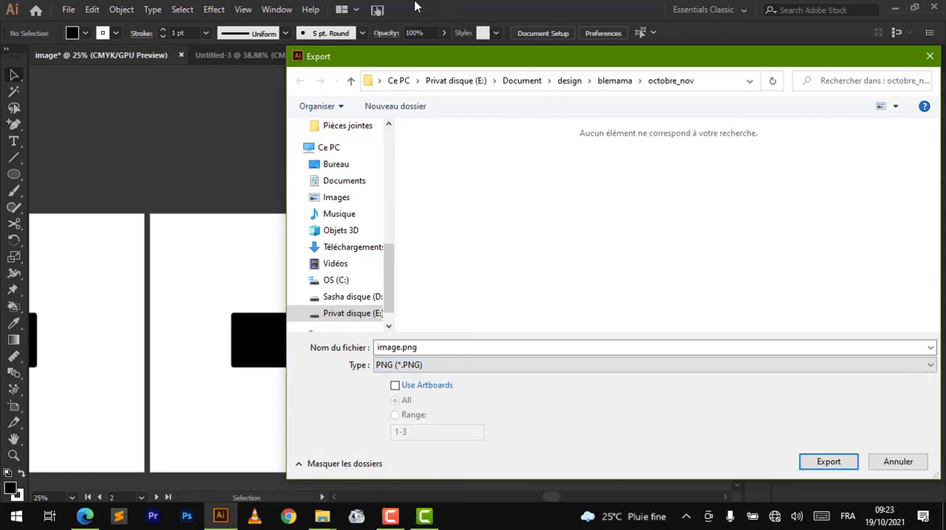
{"action": "left_click_drag", "start_coordinate": [418, 56], "coordinate": [304, 11]}
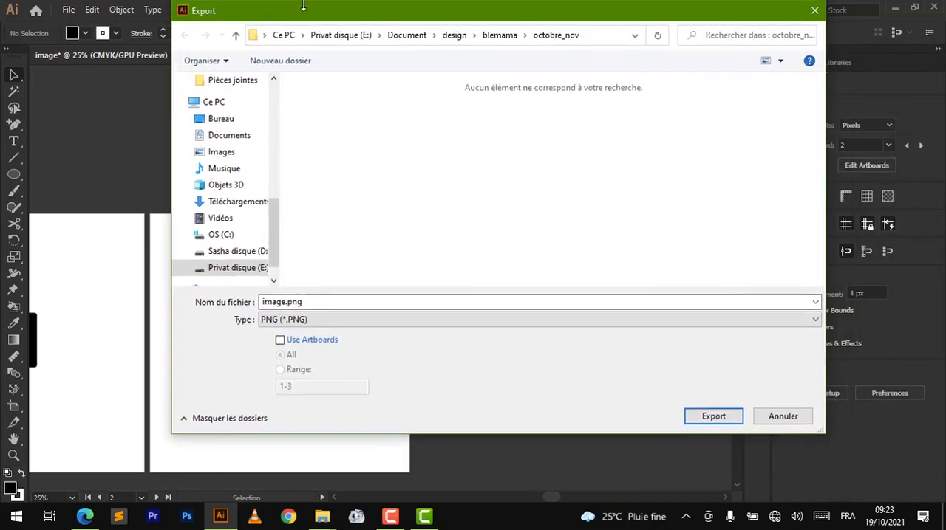
{"action": "left_click", "coordinate": [296, 323]}
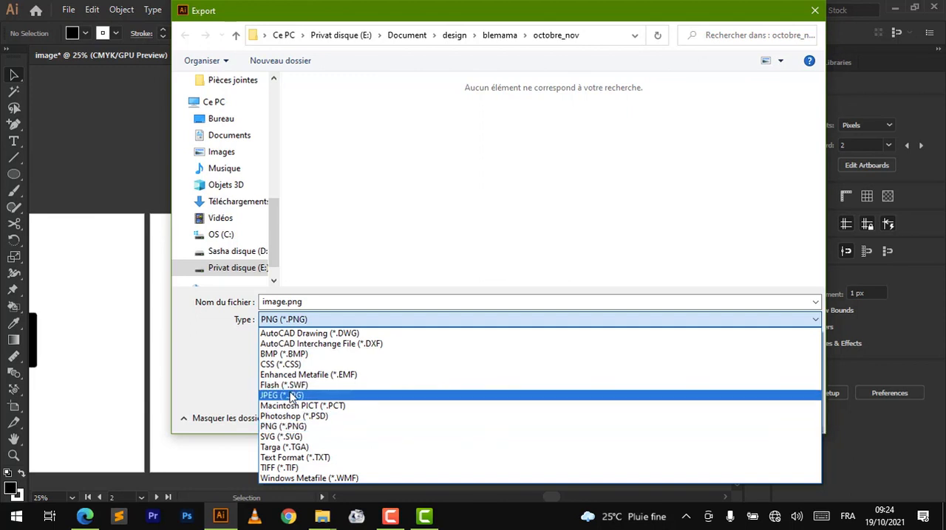
{"action": "left_click", "coordinate": [338, 300]}
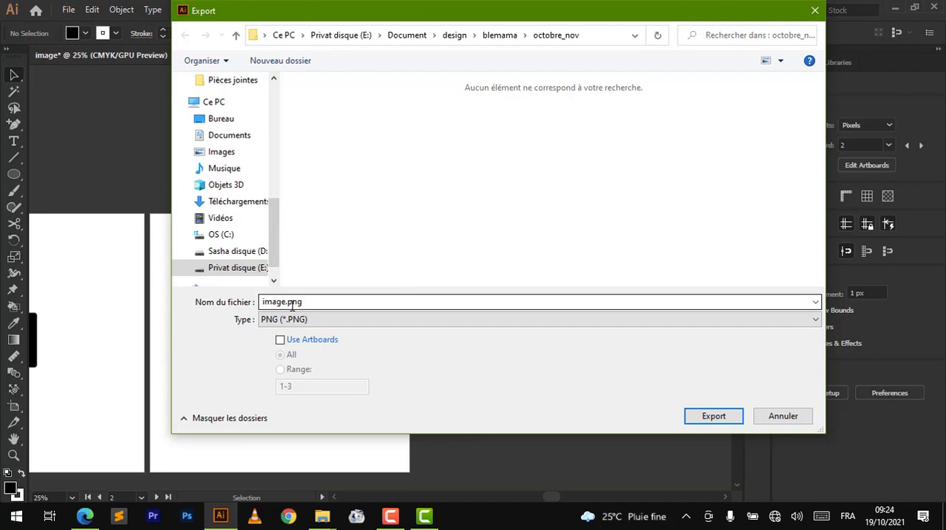
- Try exporting image.png with Use Artboards disabled, check the preview in PNG Options, and cancel the export
{"action": "left_click", "coordinate": [280, 342]}
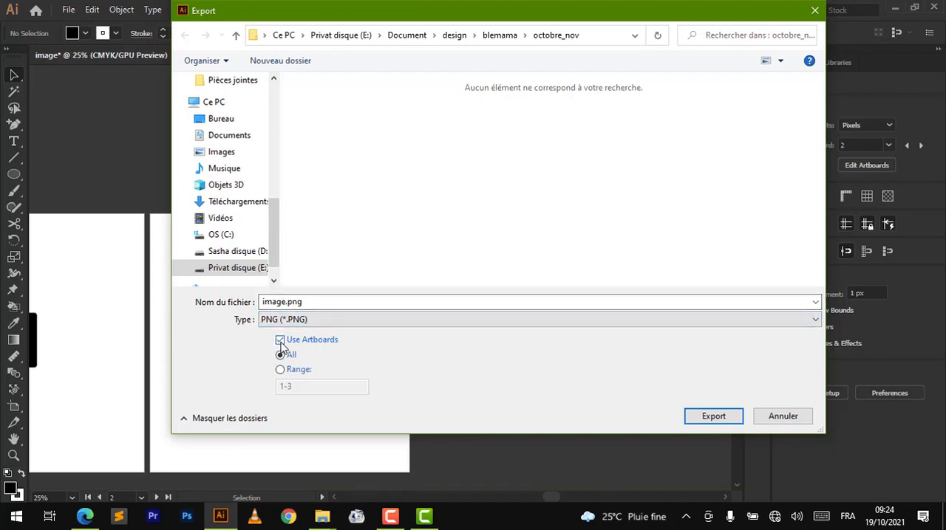
{"action": "left_click", "coordinate": [281, 342]}
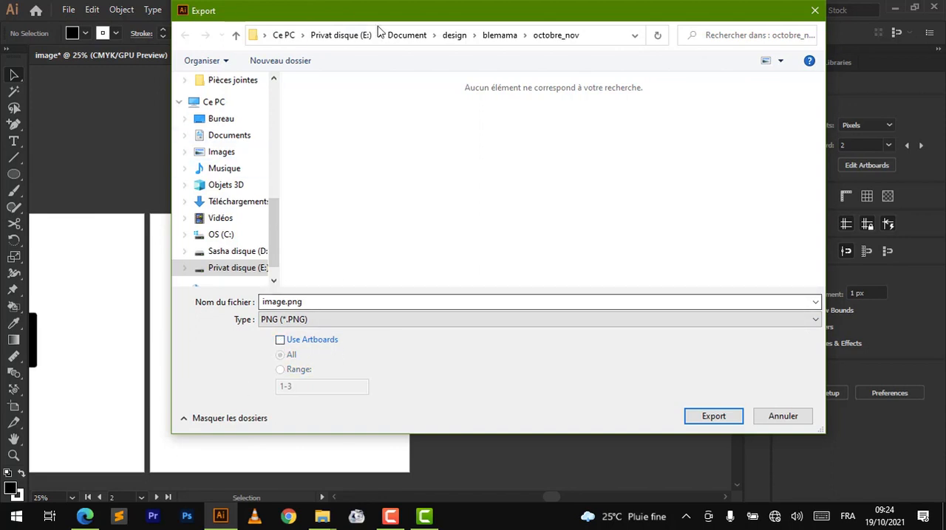
{"action": "left_click_drag", "start_coordinate": [356, 18], "coordinate": [400, 51]}
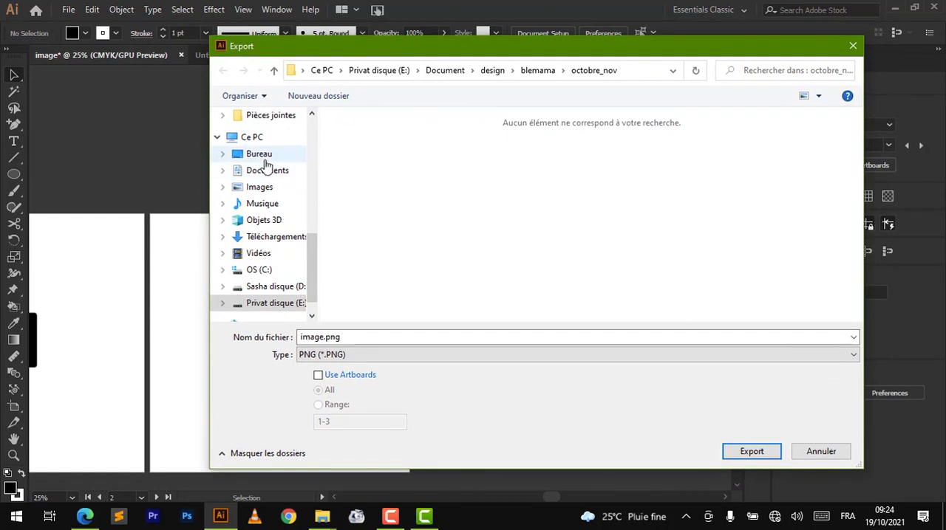
{"action": "left_click", "coordinate": [742, 453]}
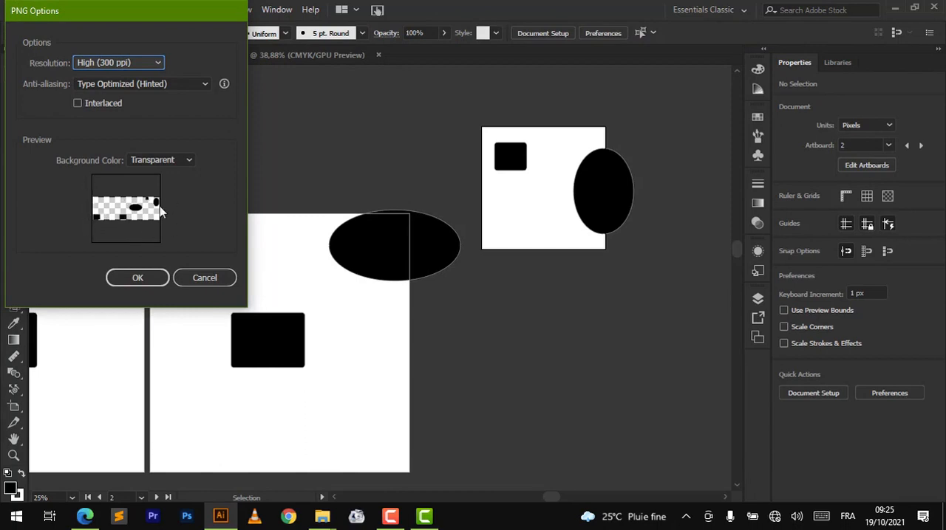
{"action": "left_click", "coordinate": [200, 277]}
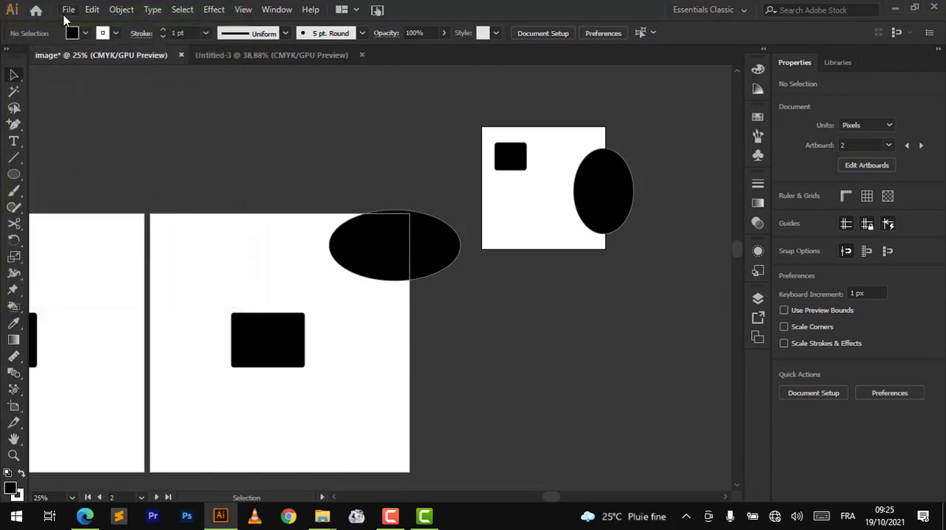
- Export the document as image.png in PNG format with Use Artboards enabled for all artboards, proceeding to PNG Options
{"action": "left_click", "coordinate": [65, 13]}
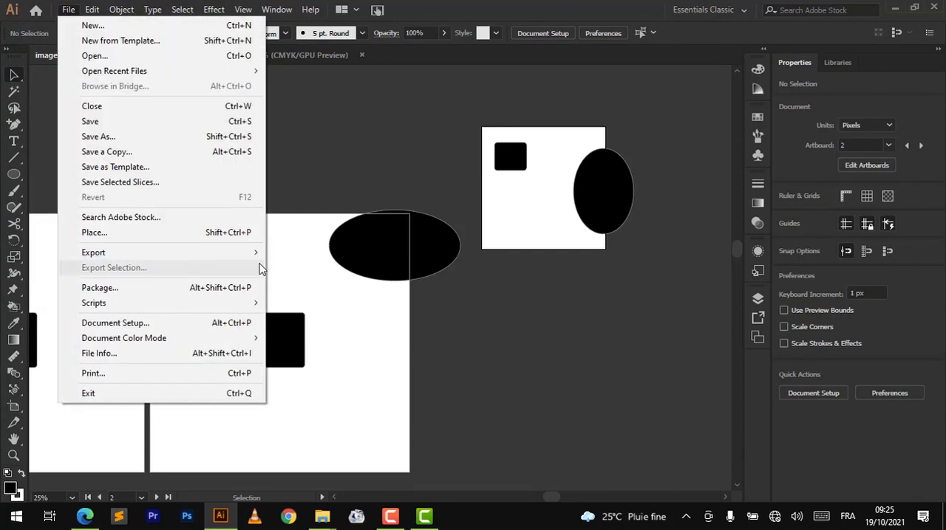
{"action": "mouse_move", "coordinate": [257, 254]}
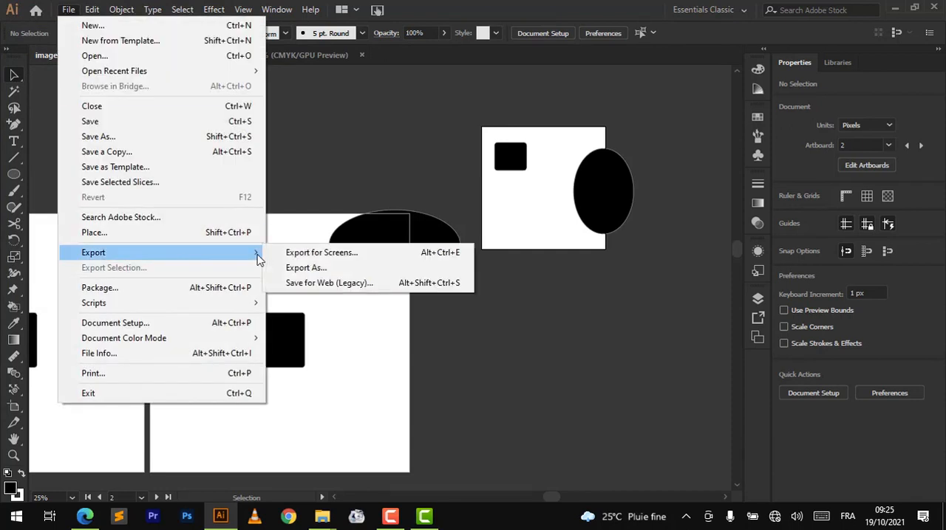
{"action": "left_click", "coordinate": [323, 268]}
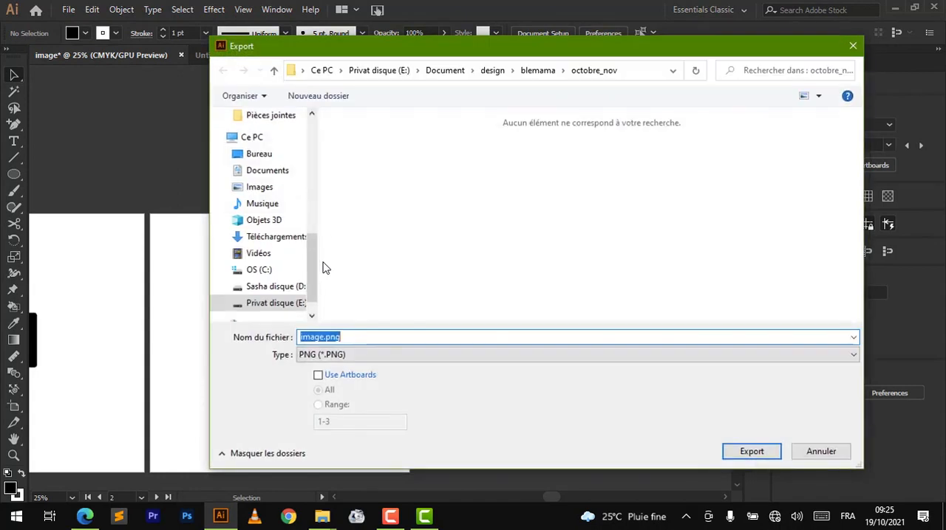
{"action": "left_click", "coordinate": [318, 376]}
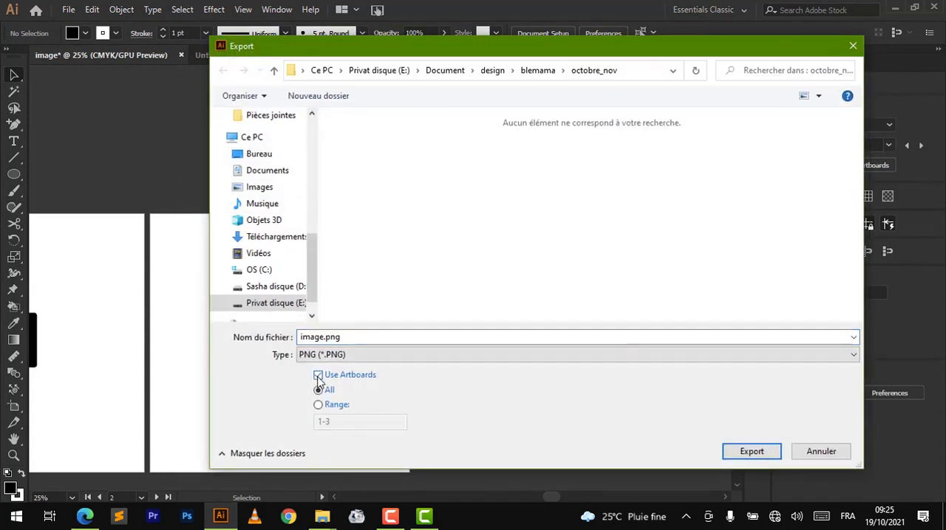
{"action": "left_click", "coordinate": [752, 452]}
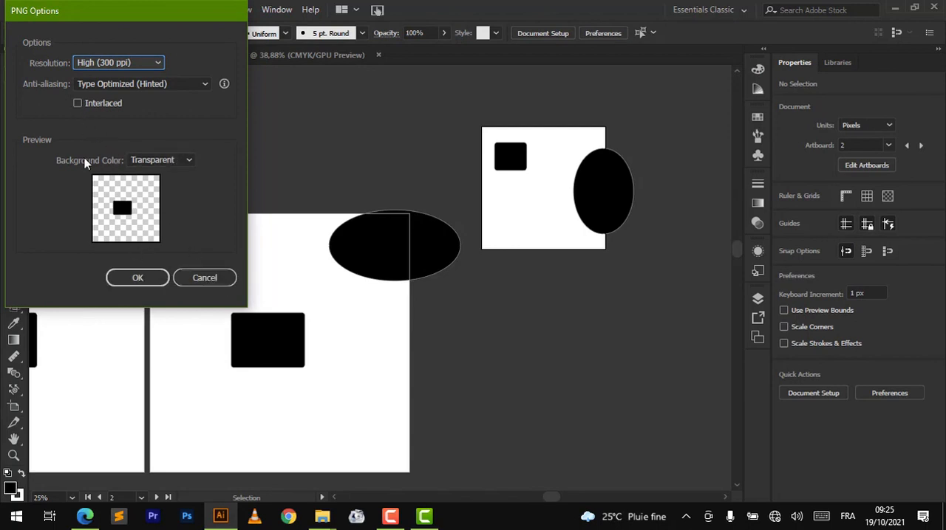
- Try White and Black as the background color in PNG Options, and set it back to Transparent
{"action": "left_click", "coordinate": [189, 160]}
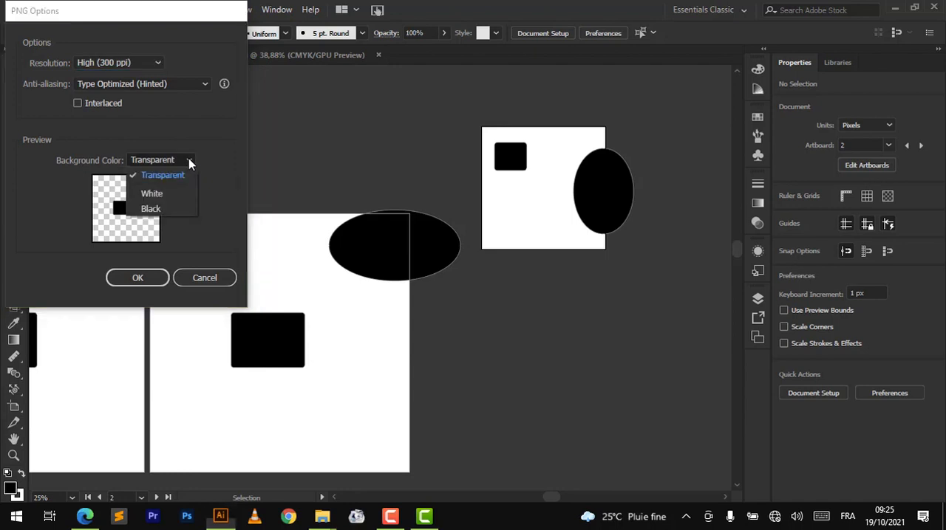
{"action": "left_click", "coordinate": [188, 158]}
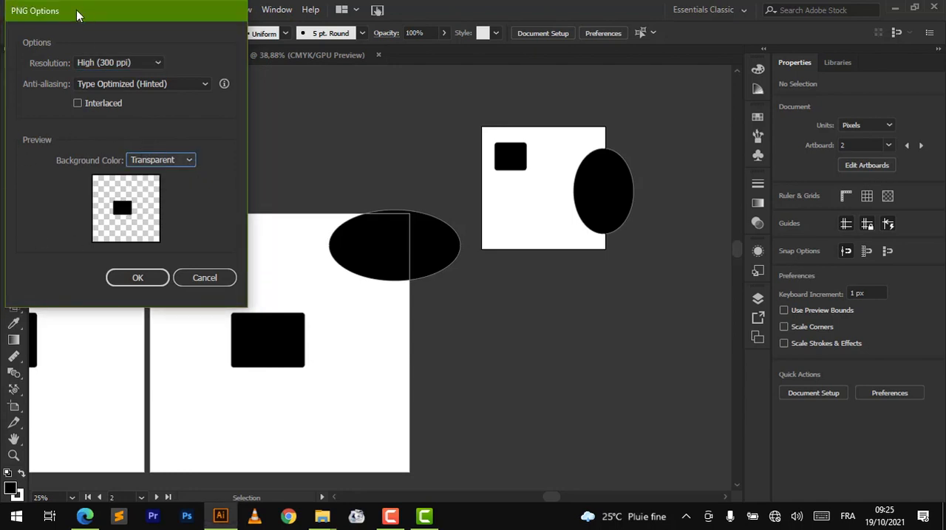
{"action": "left_click", "coordinate": [189, 159]}
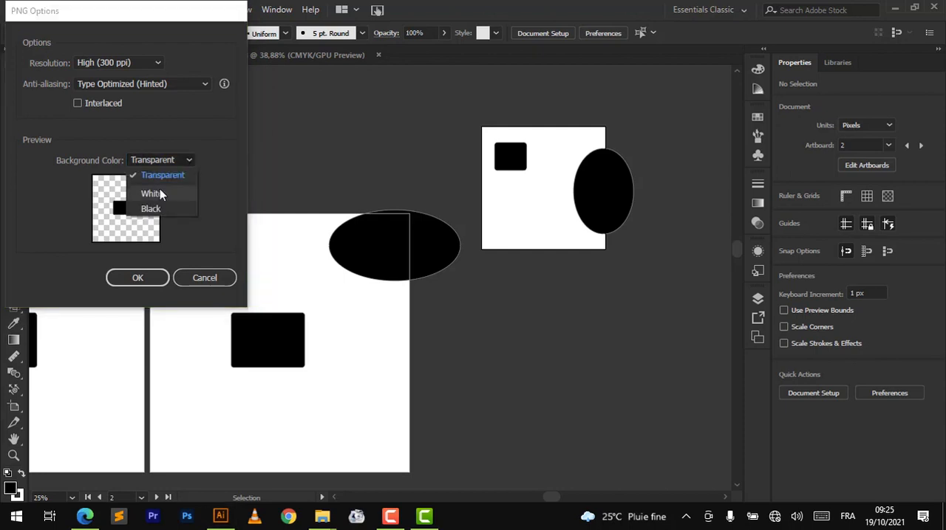
{"action": "left_click", "coordinate": [160, 191]}
{"action": "left_click", "coordinate": [192, 158]}
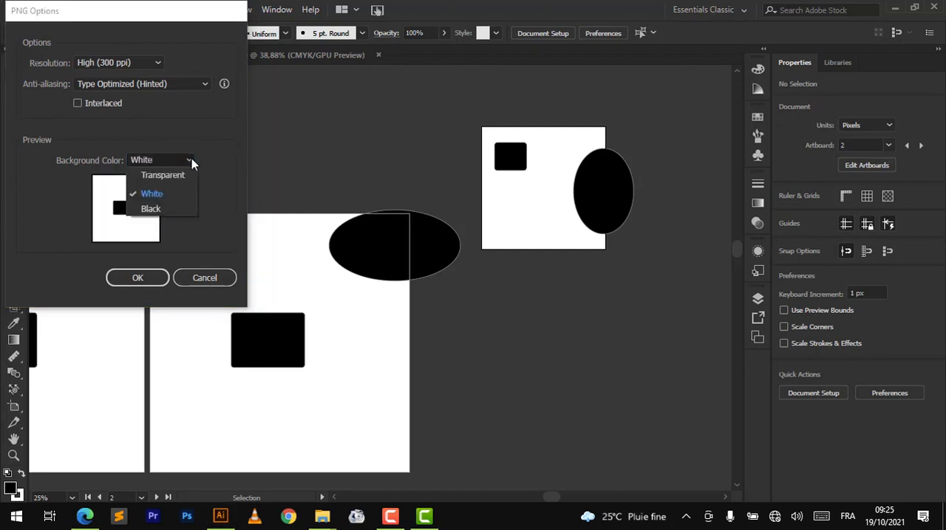
{"action": "left_click", "coordinate": [175, 210]}
{"action": "left_click", "coordinate": [189, 160]}
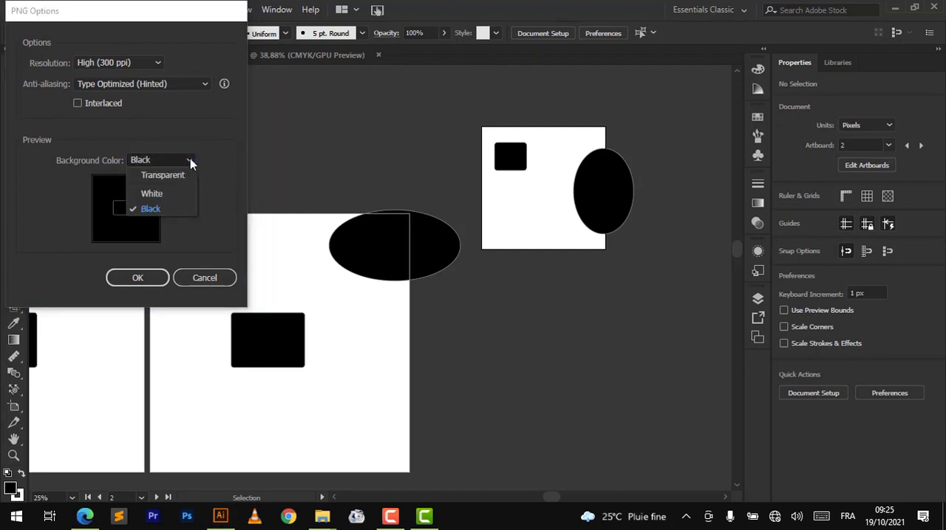
{"action": "left_click", "coordinate": [169, 175]}
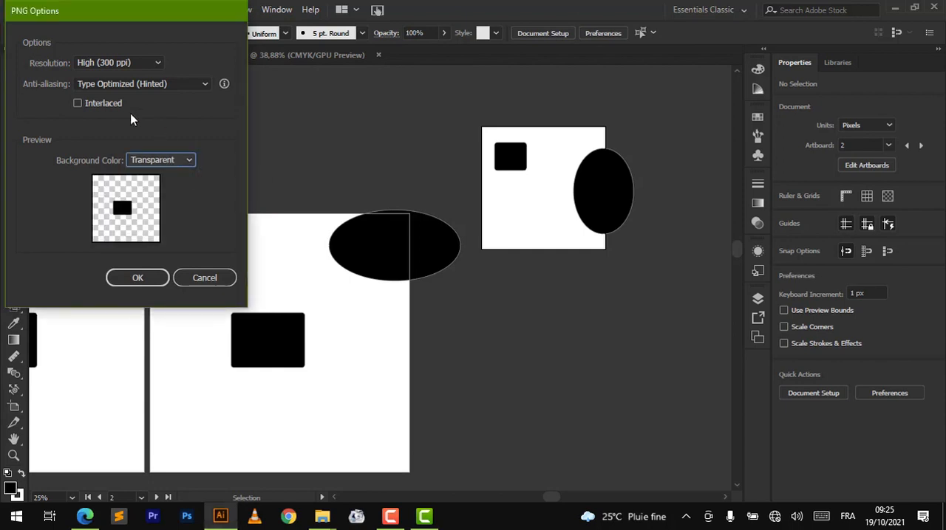
- Examine the anti-aliasing choices in PNG Options and cancel the PNG export
{"action": "left_click", "coordinate": [204, 84]}
{"action": "left_click", "coordinate": [205, 83]}
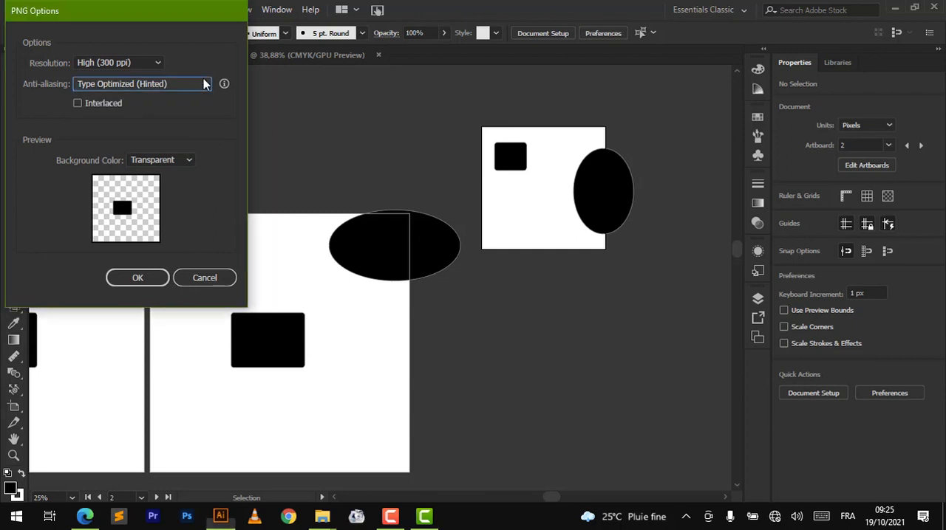
{"action": "left_click", "coordinate": [204, 83]}
{"action": "left_click", "coordinate": [205, 84]}
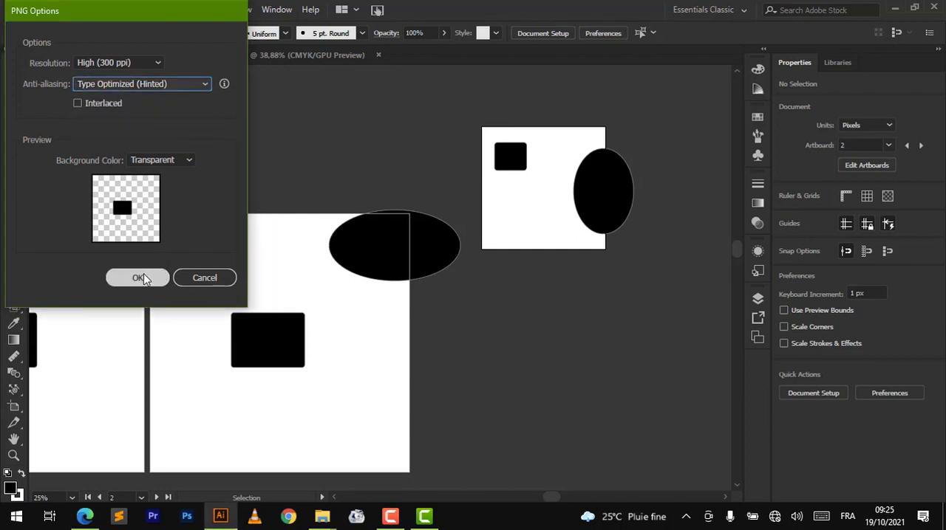
{"action": "left_click", "coordinate": [205, 278]}
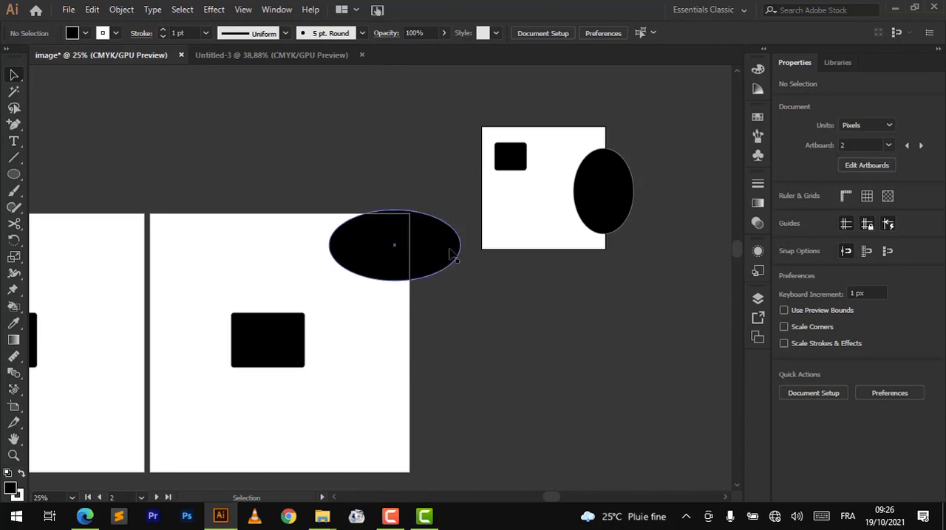
- Move the wide black ellipse on the large artboard's upper-right corner slightly up and left, to about X 943 px, Y 96 px
{"action": "left_click_drag", "start_coordinate": [447, 252], "coordinate": [428, 233]}
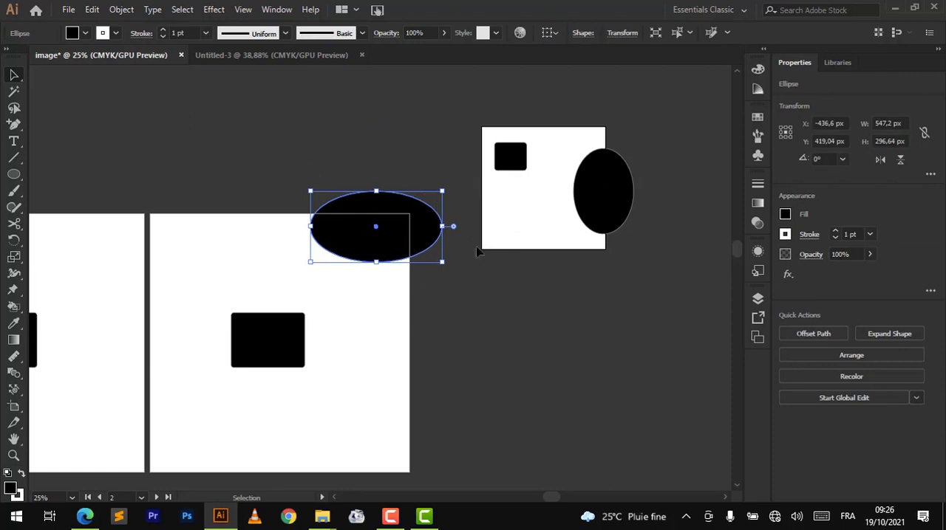
{"action": "left_click_drag", "start_coordinate": [385, 249], "coordinate": [385, 259]}
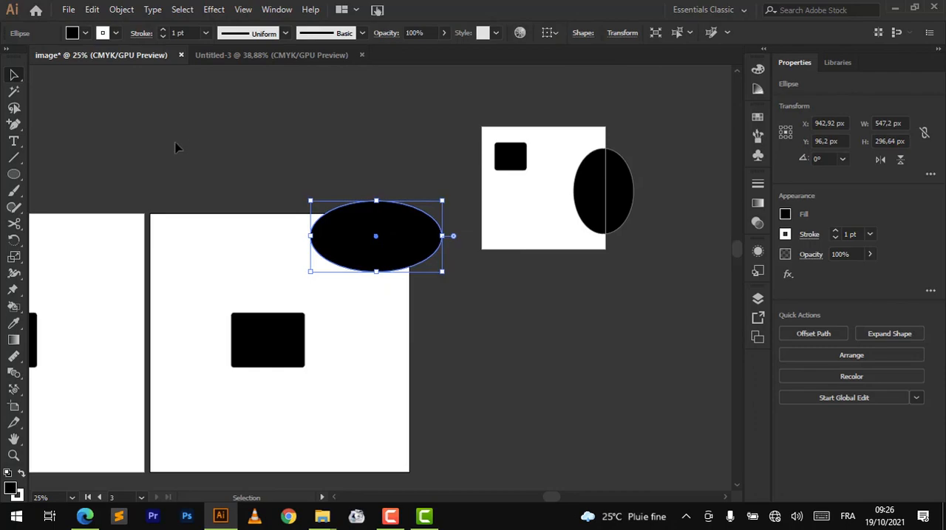